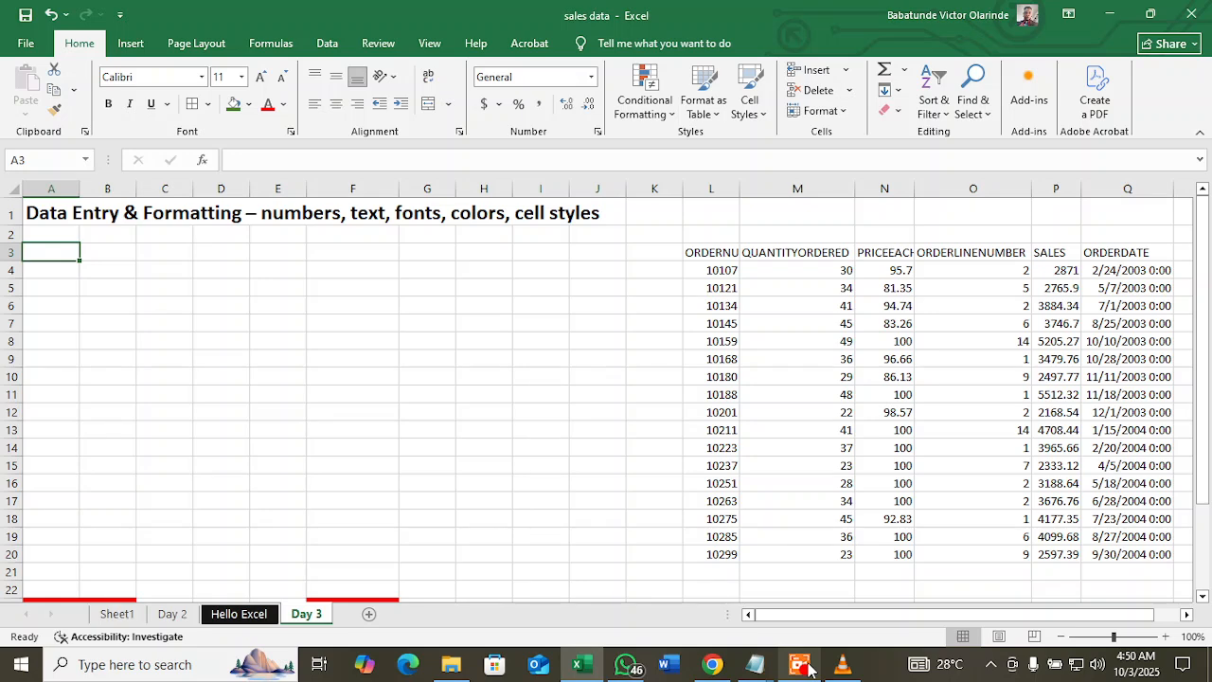
key(Right)
key(Right)
key(Down)
key(Left)
key(Left)
key(Up)
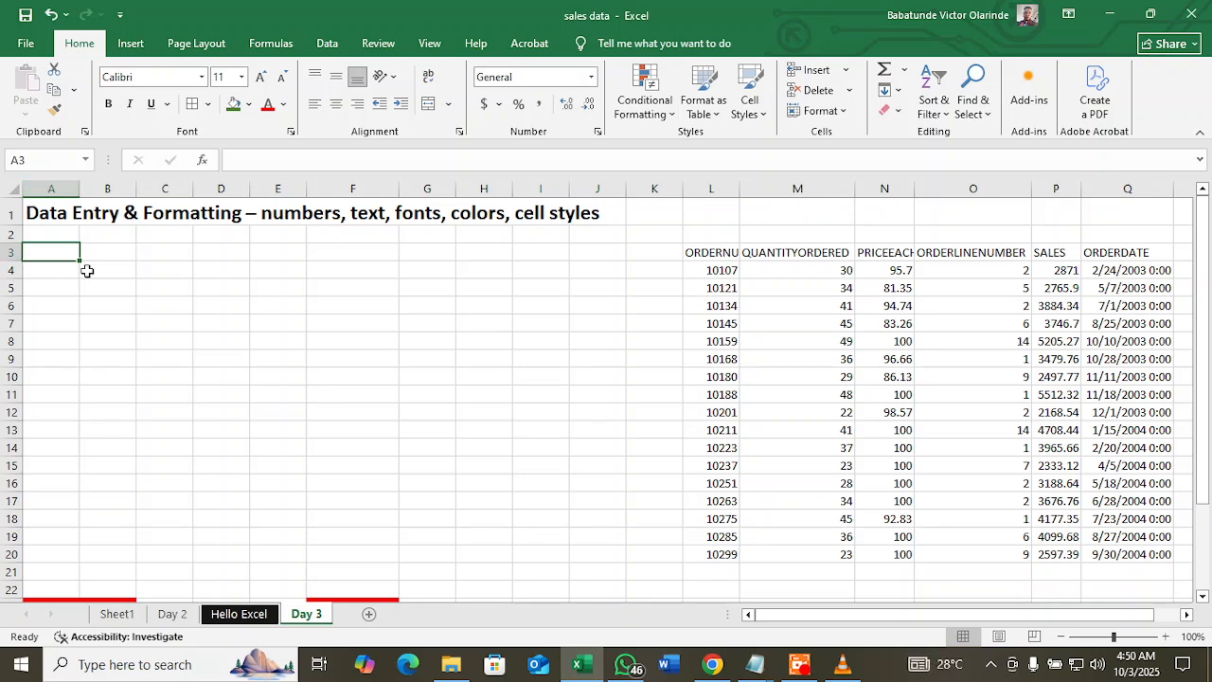
click(45, 303)
click(65, 251)
click(168, 254)
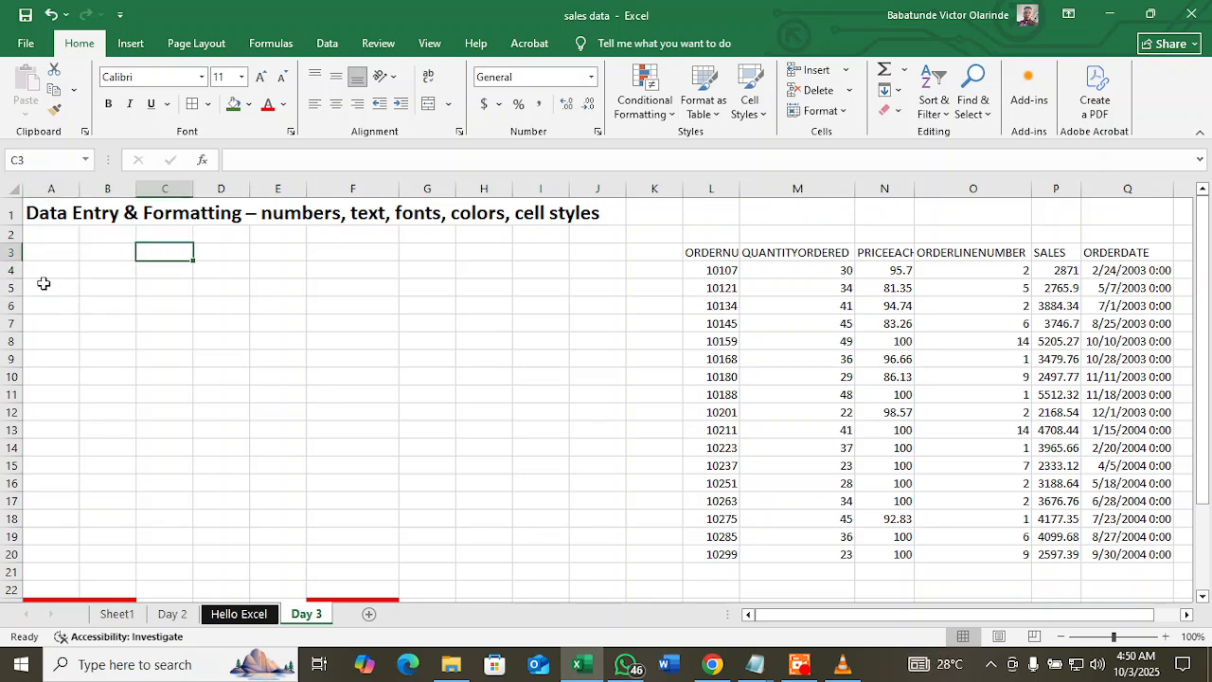
click(27, 240)
click(35, 264)
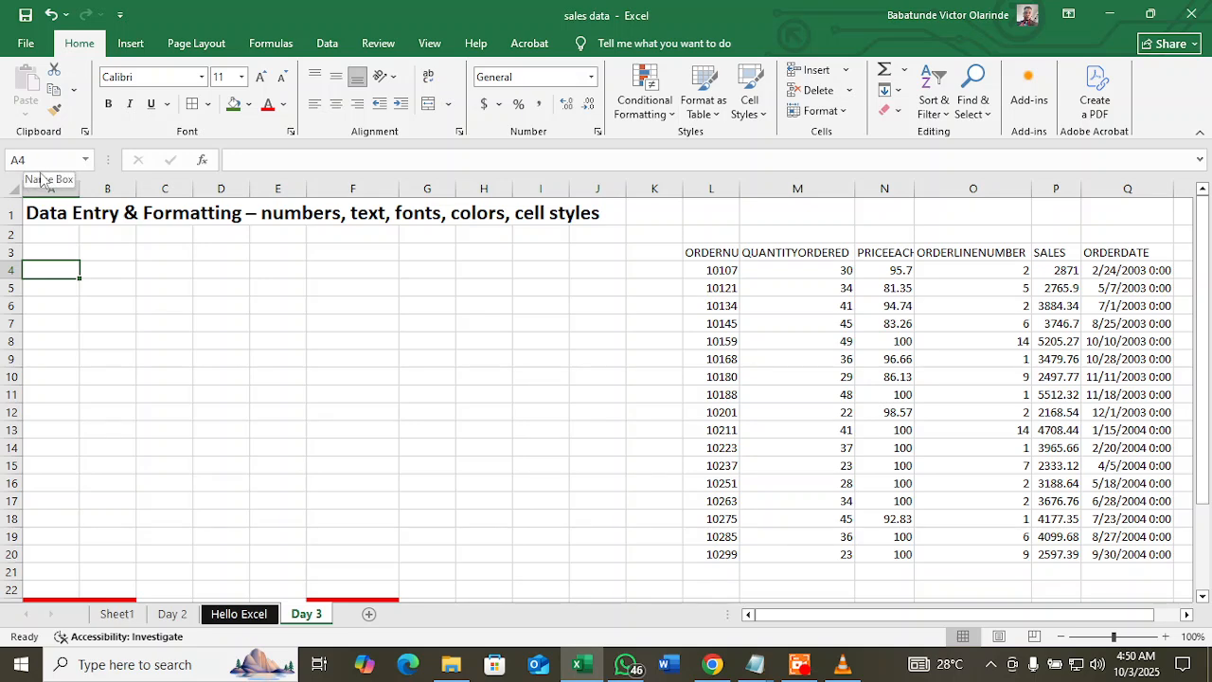
- Enter the sample text "fghhyy vbnhth" in cell A3, adding its second part through the formula bar
click(52, 253)
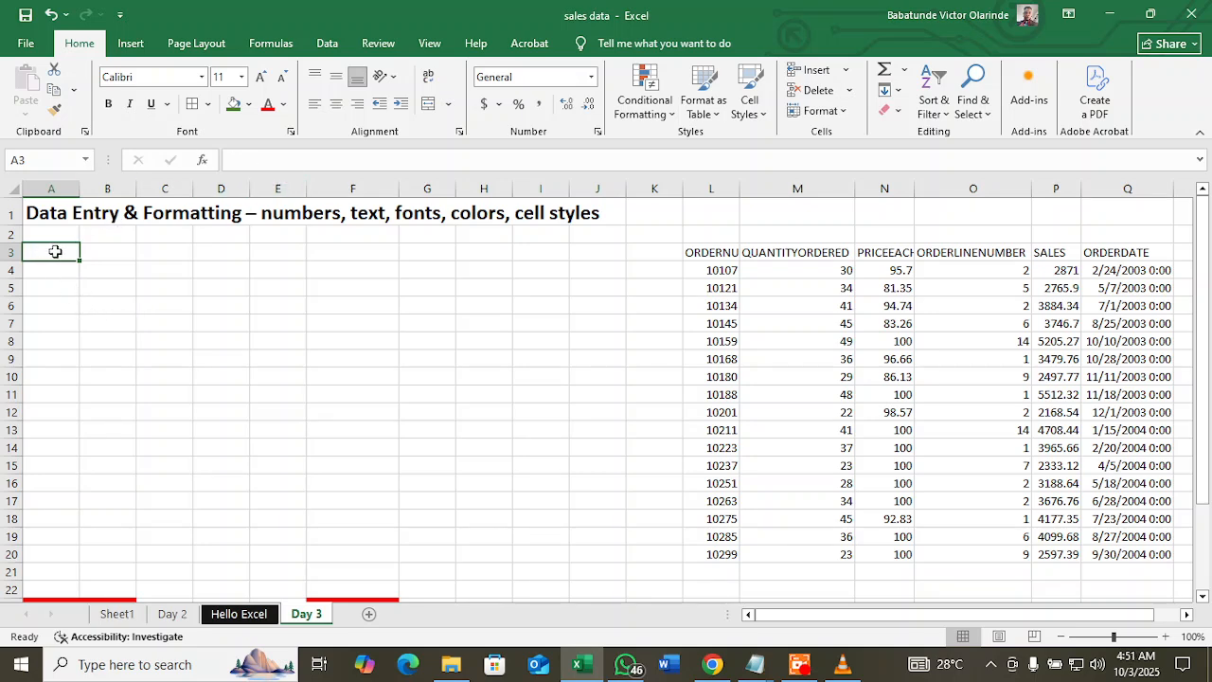
text(fghhyy)
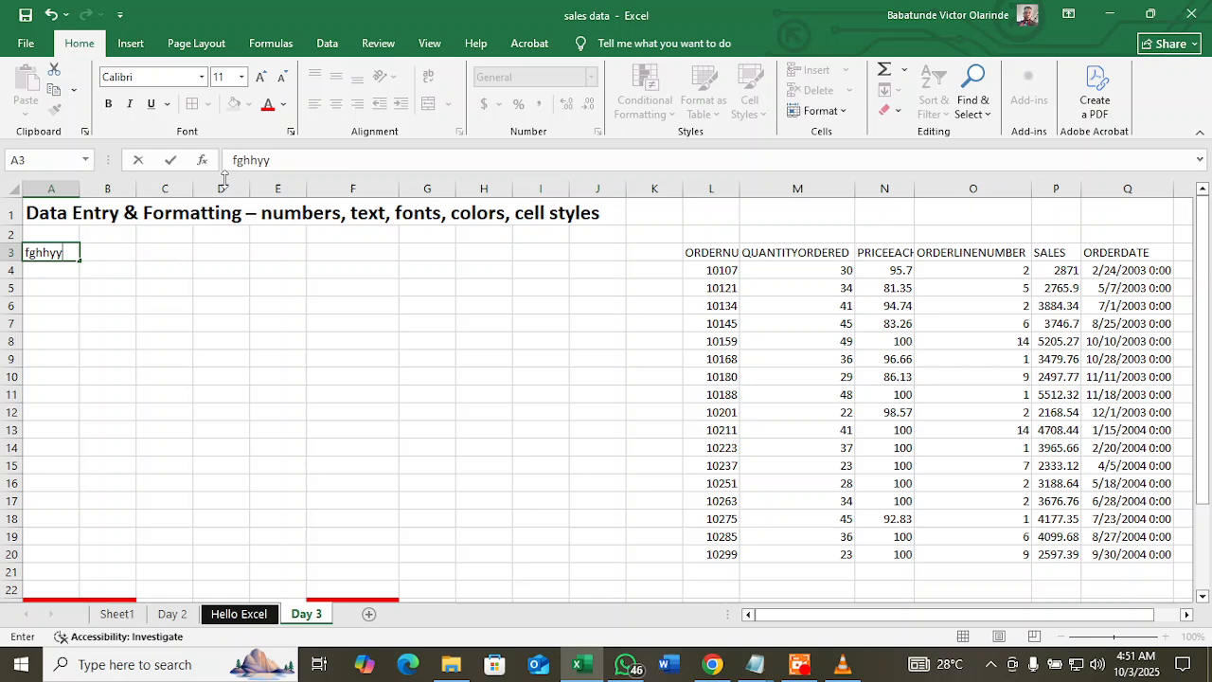
click(288, 159)
text(vbnhth)
click(237, 284)
- Replace the content of cell A3 with the column heading "S/N"
click(65, 252)
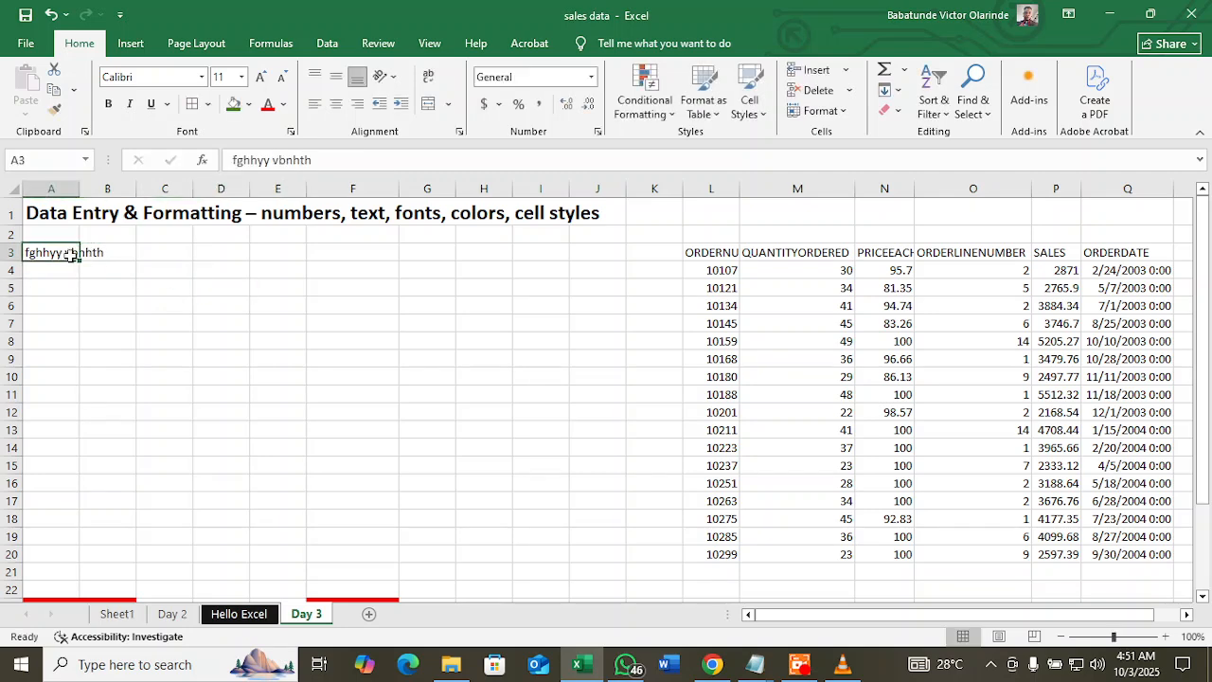
key(BackSpace)
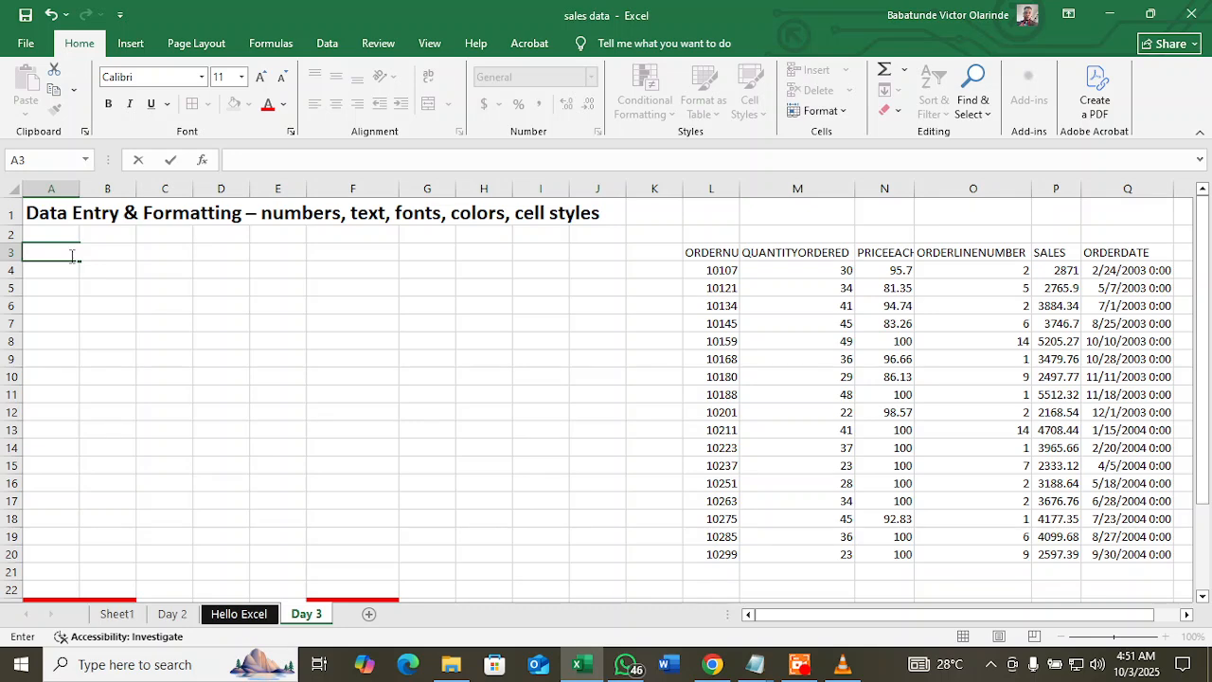
text(S/N)
key(Return)
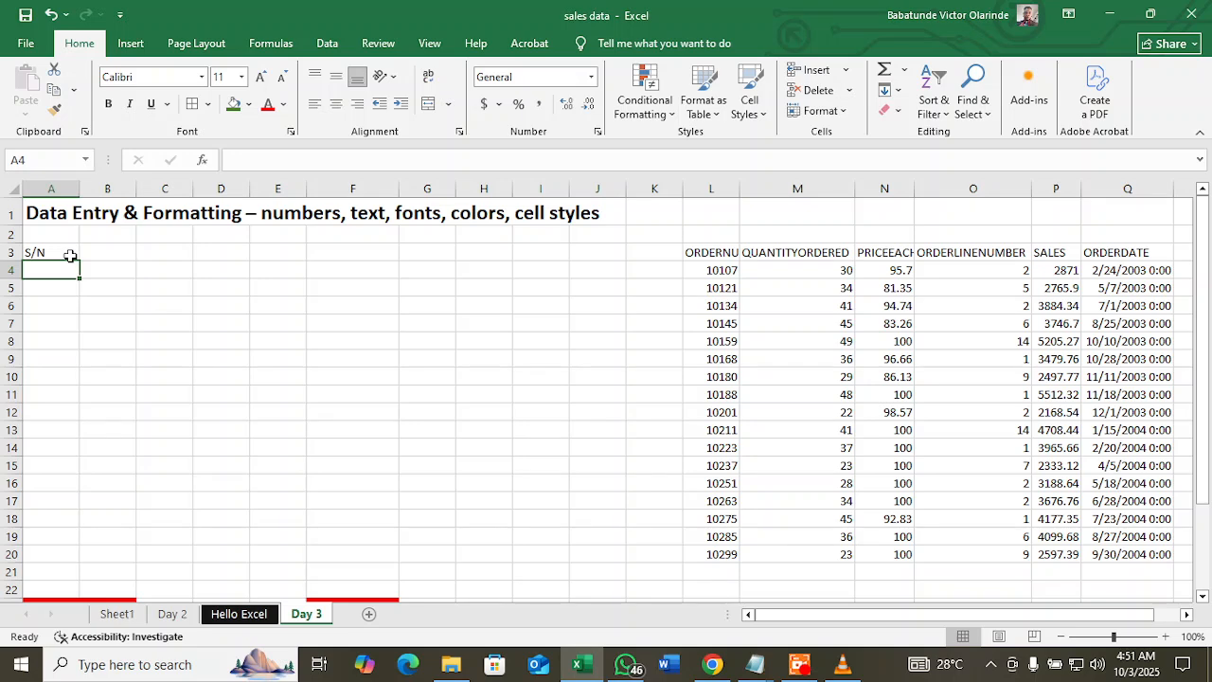
- Enter the serial numbers 1 to 10 one by one in cells A4 to A13 under the S/N heading
text(1)
key(Return)
text(2)
key(Return)
text(3)
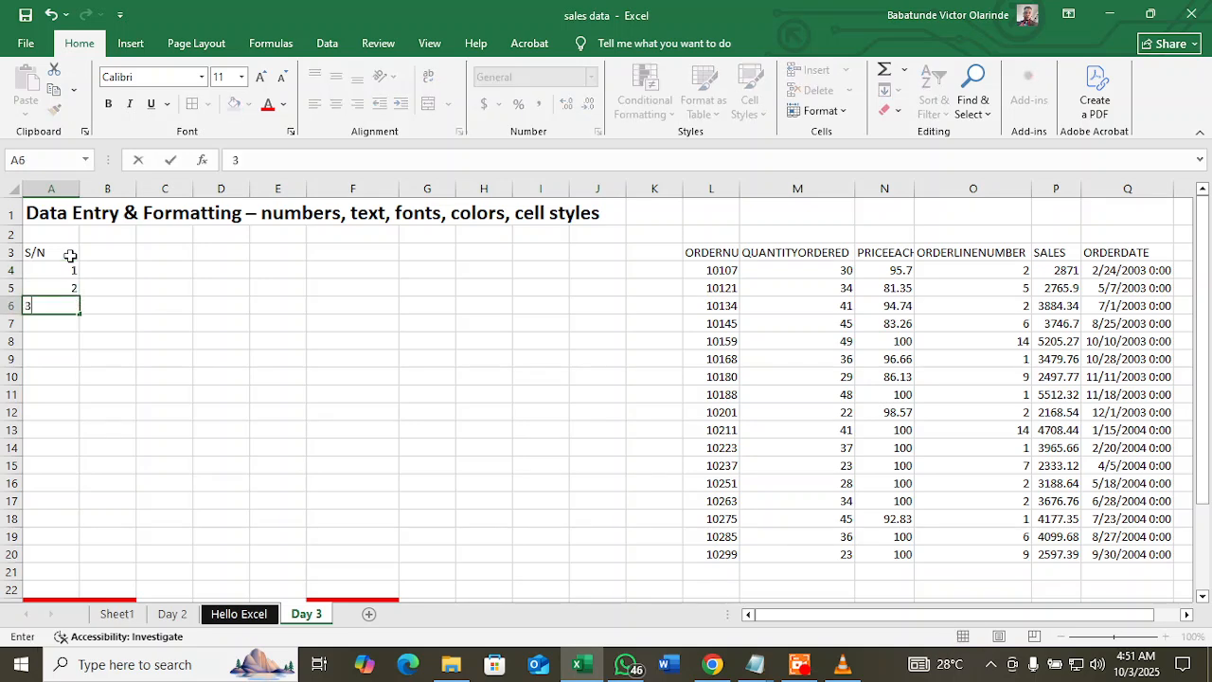
key(Return)
text(4)
key(Return)
text(5)
key(Return)
text(6)
key(Return)
text(7 8)
key(Return)
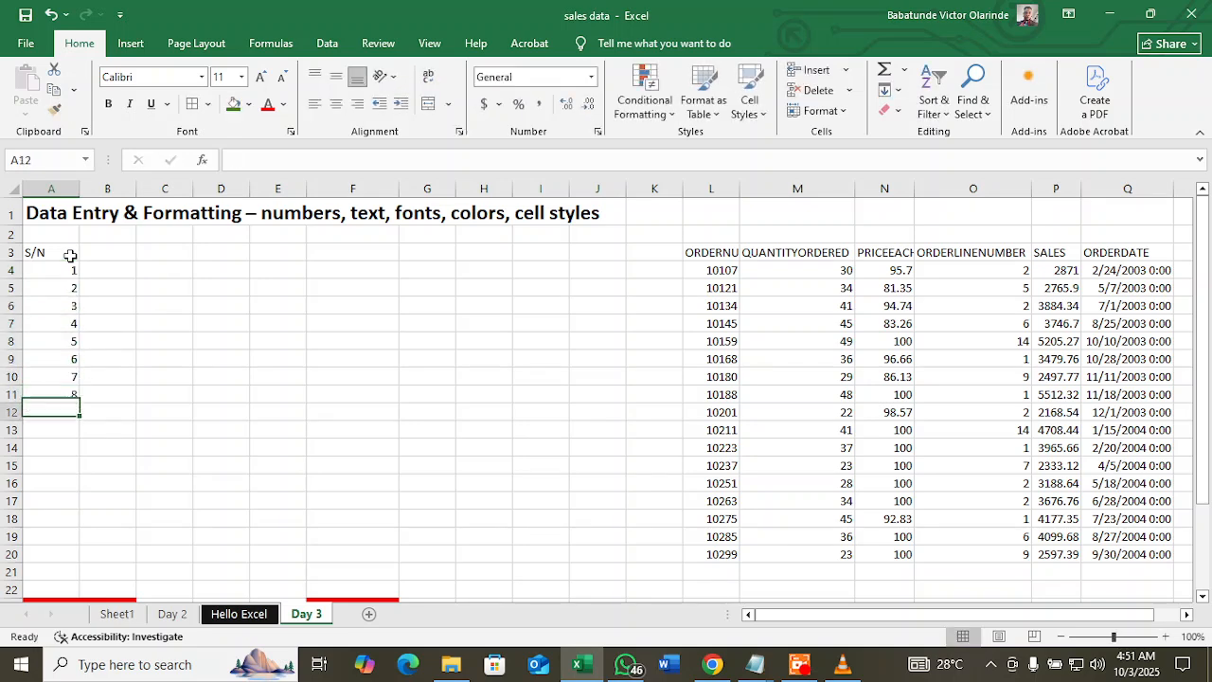
text(9)
key(Return)
text(10)
key(Return)
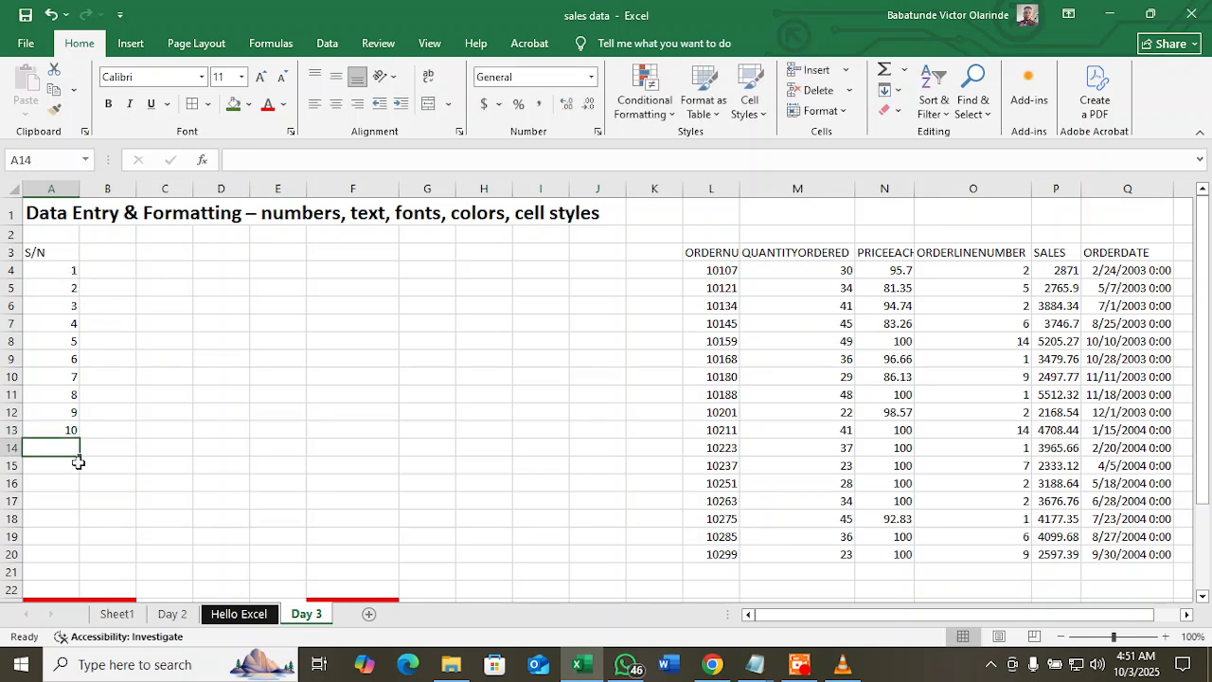
- Clear all the serial numbers from cells A4 to A13
click(70, 273)
drag(70, 275, 52, 427)
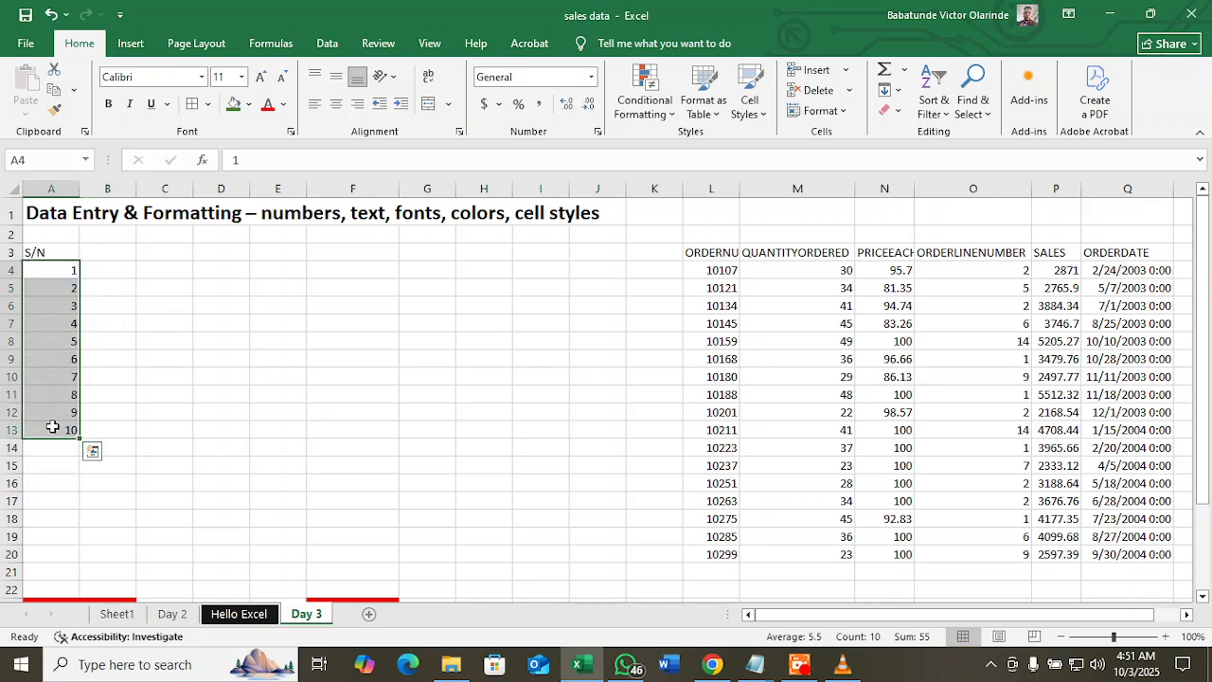
key(Delete)
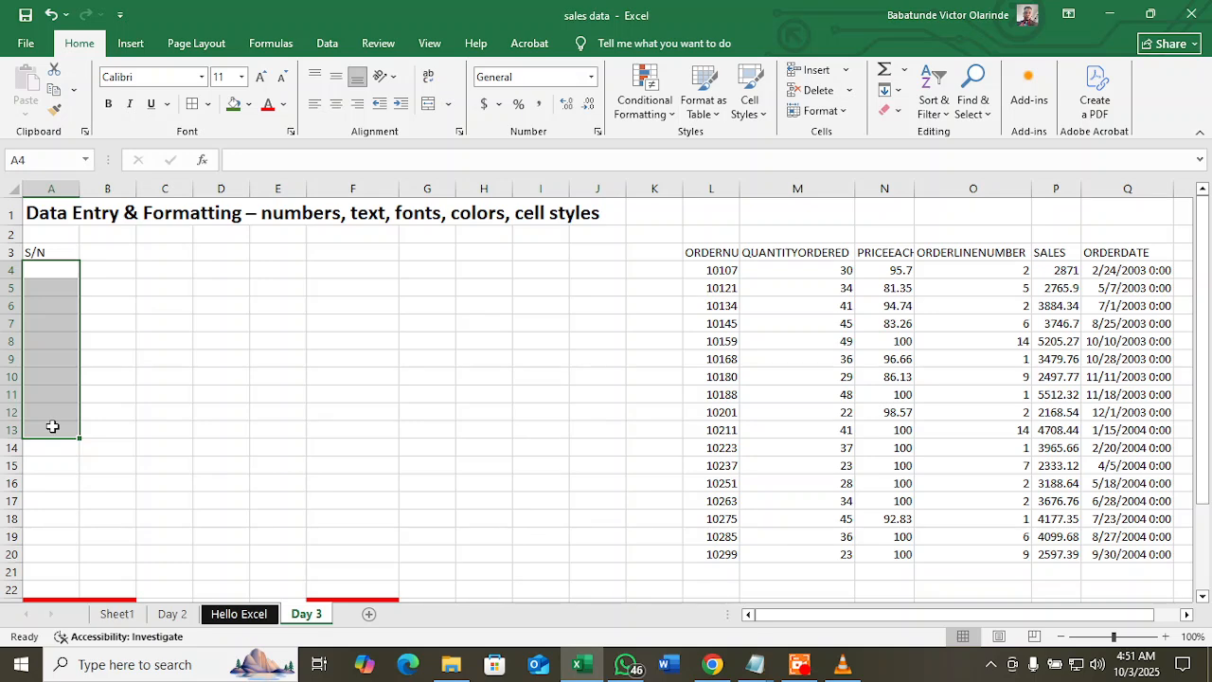
- Enter the starting serial numbers 1 in cell A4 and 2 in cell A5
text(1)
key(Return)
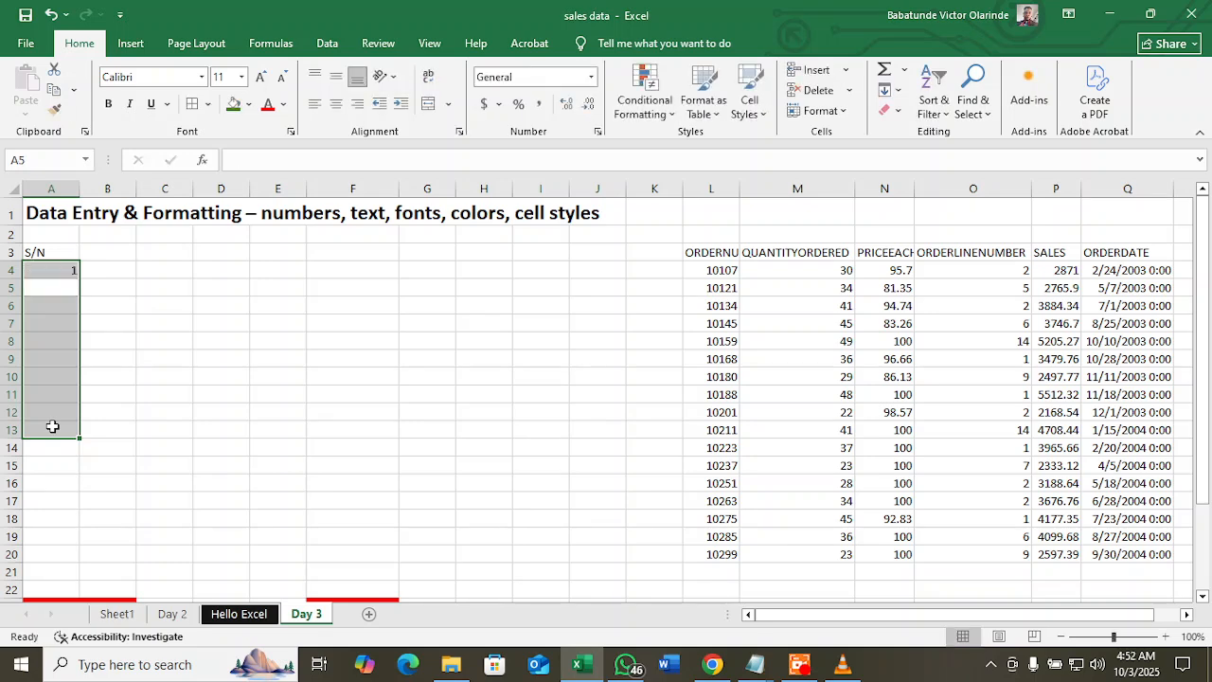
text(2)
key(Return)
drag(132, 362, 141, 369)
click(59, 267)
click(83, 310)
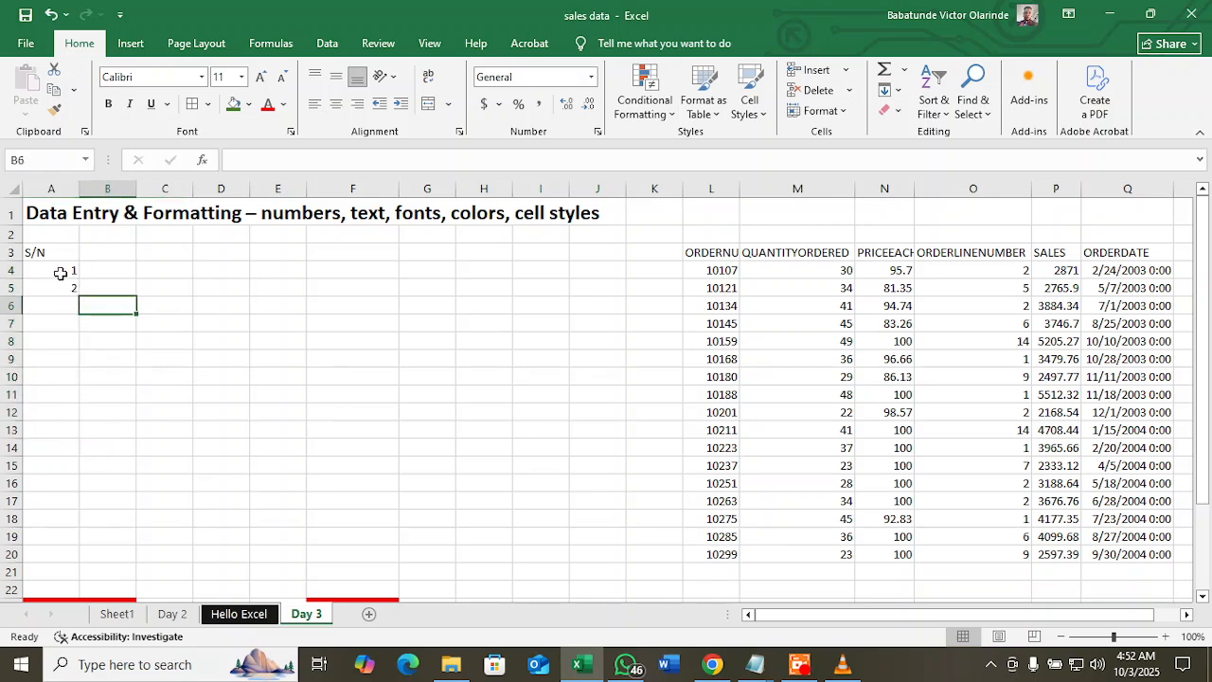
- Autofill the series from A4:A5 down to cell A18 so the serial numbers run from 1 to 15
drag(60, 270, 59, 292)
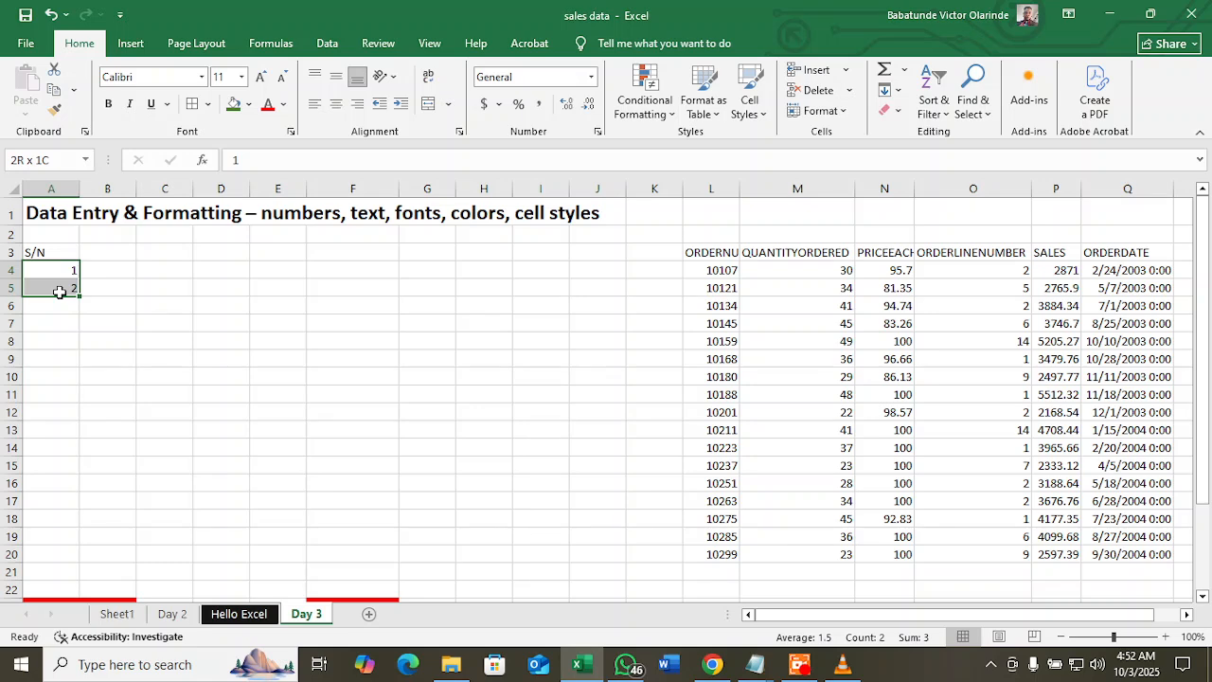
drag(58, 292, 59, 291)
drag(80, 296, 74, 439)
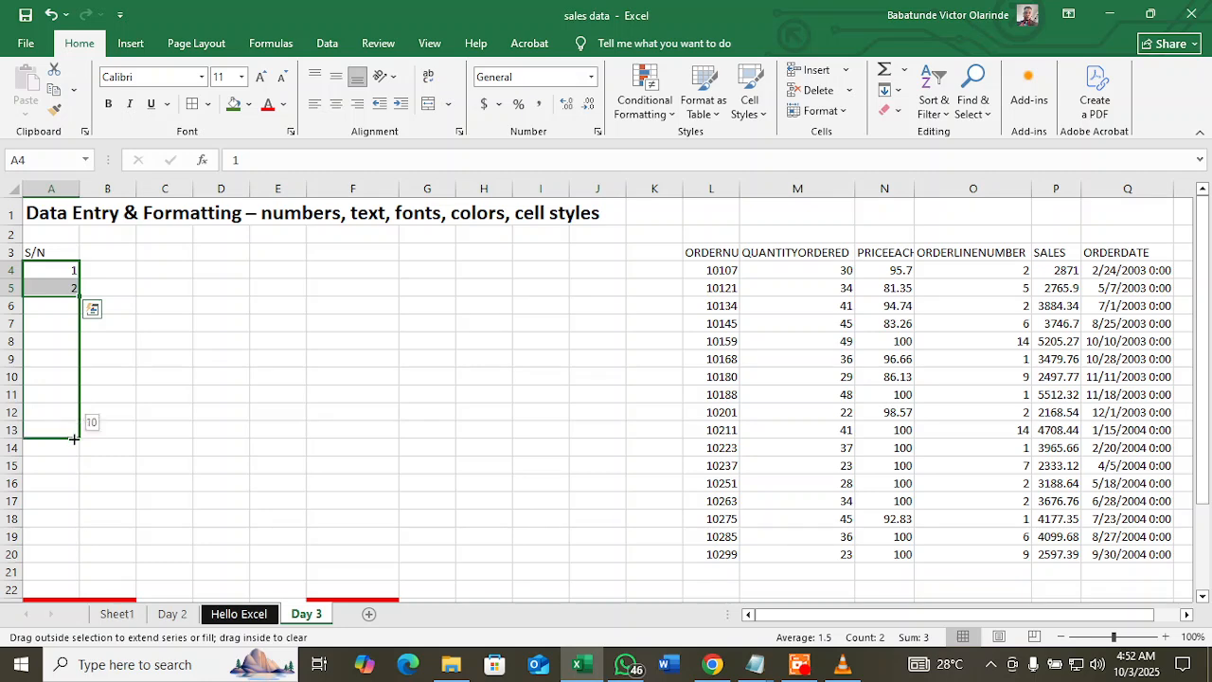
drag(74, 438, 74, 526)
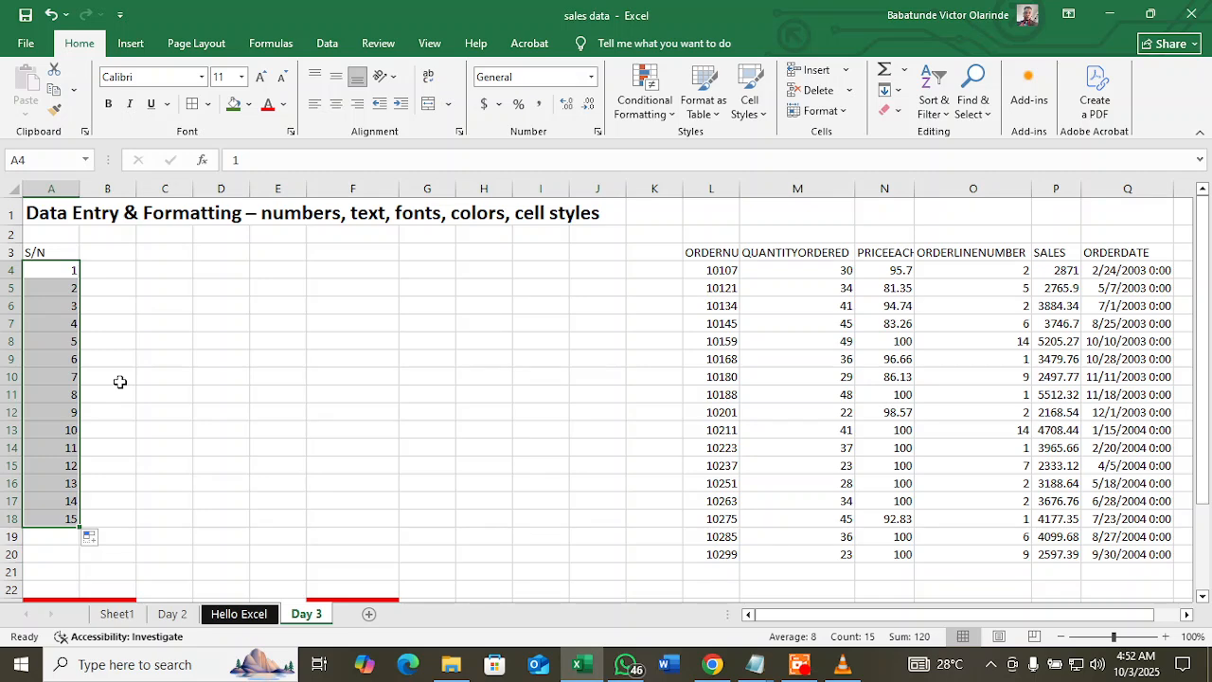
click(152, 502)
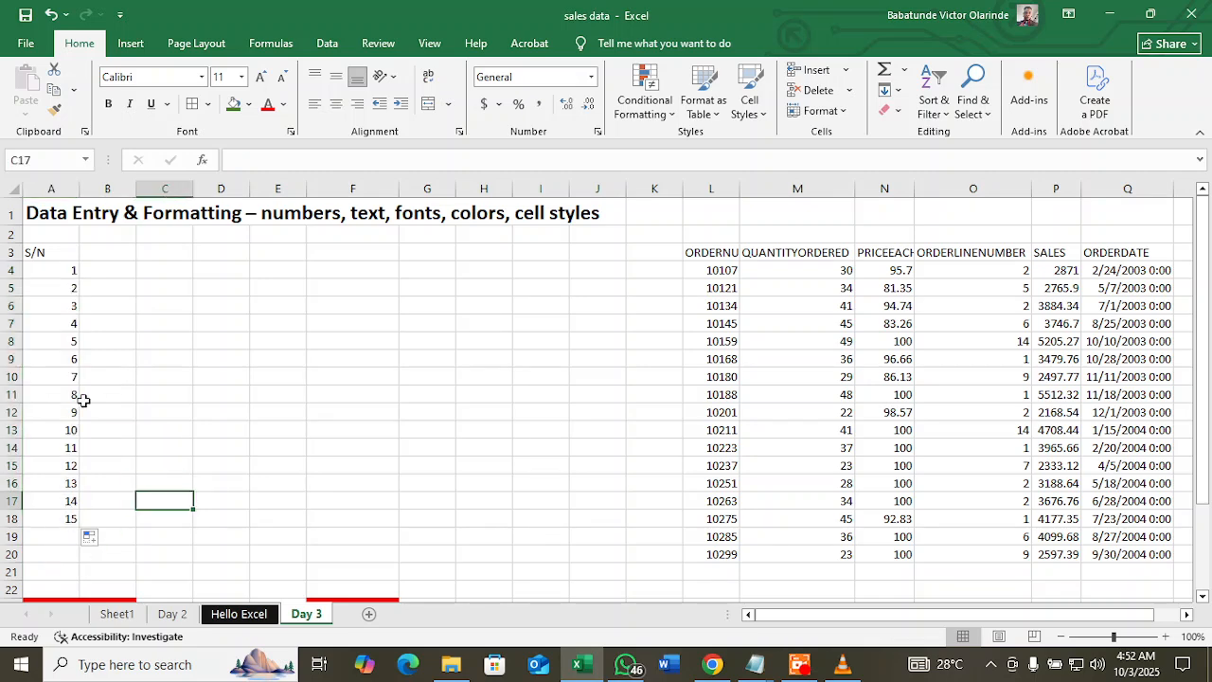
- Extend the serial number series in column A down to 19 in cell A22
drag(74, 271, 78, 590)
click(262, 446)
click(153, 476)
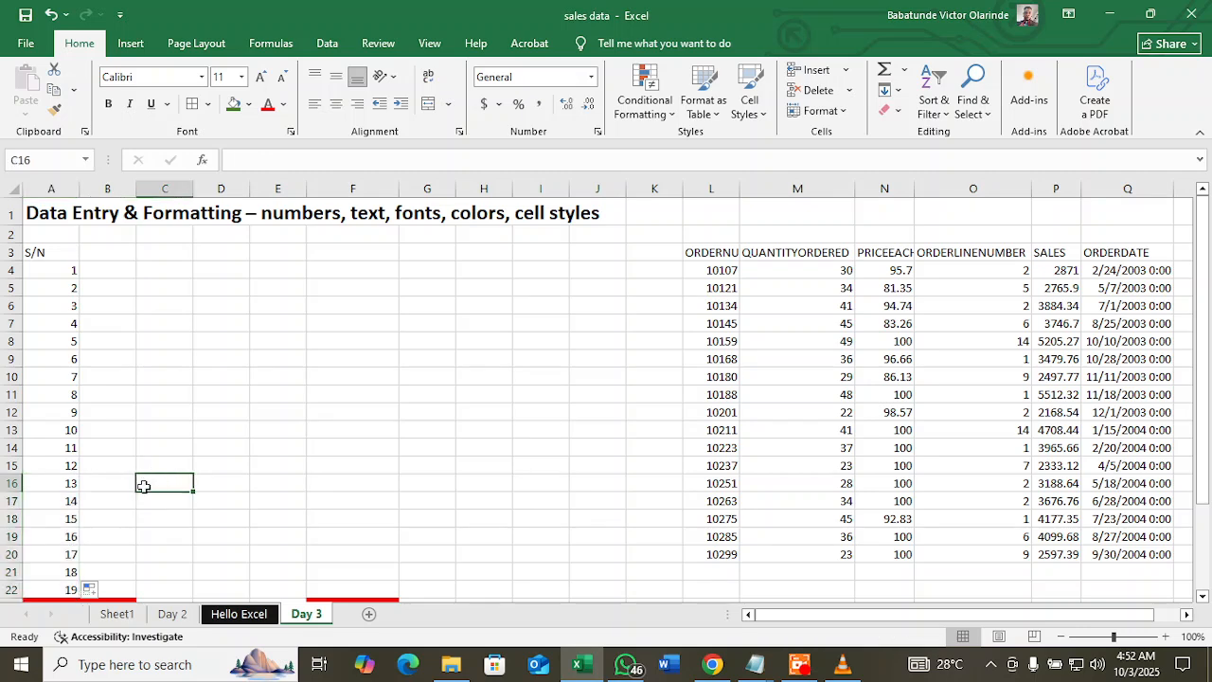
- Delete the extra serial numbers 16 to 19 from cells A19 to A22
drag(59, 537, 57, 585)
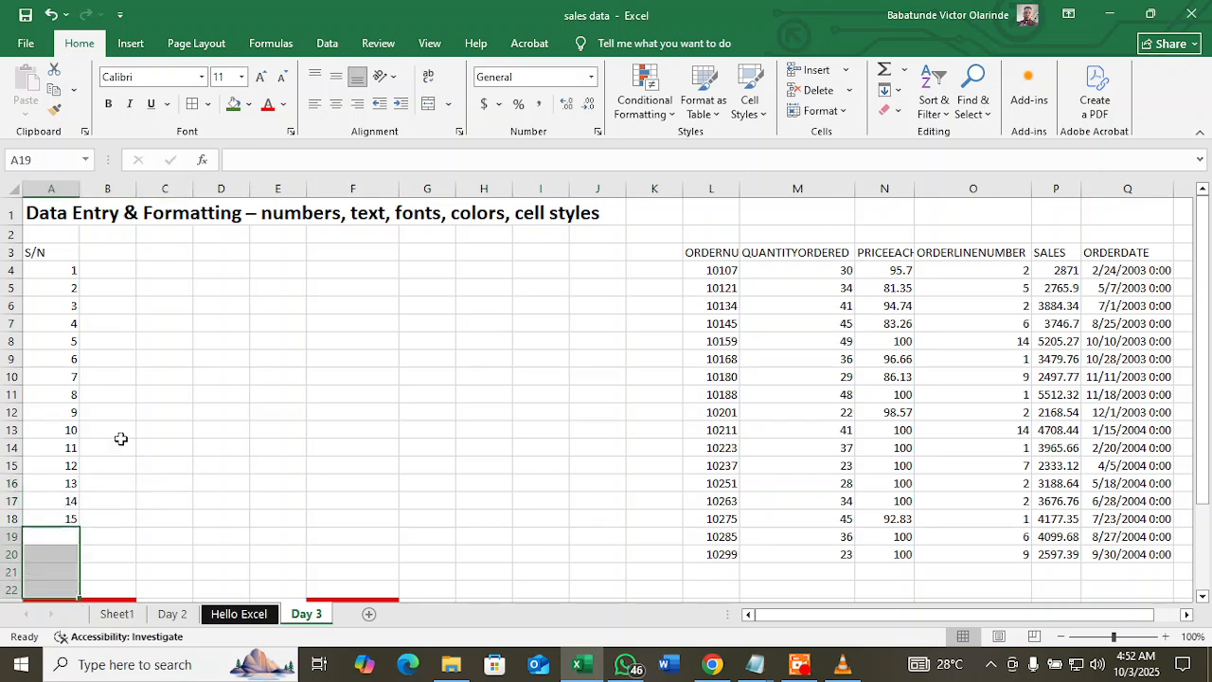
key(Delete)
click(154, 389)
- Enter the column headings "Name" in B3, "Age" in C3 and "Gender" in D3
click(100, 251)
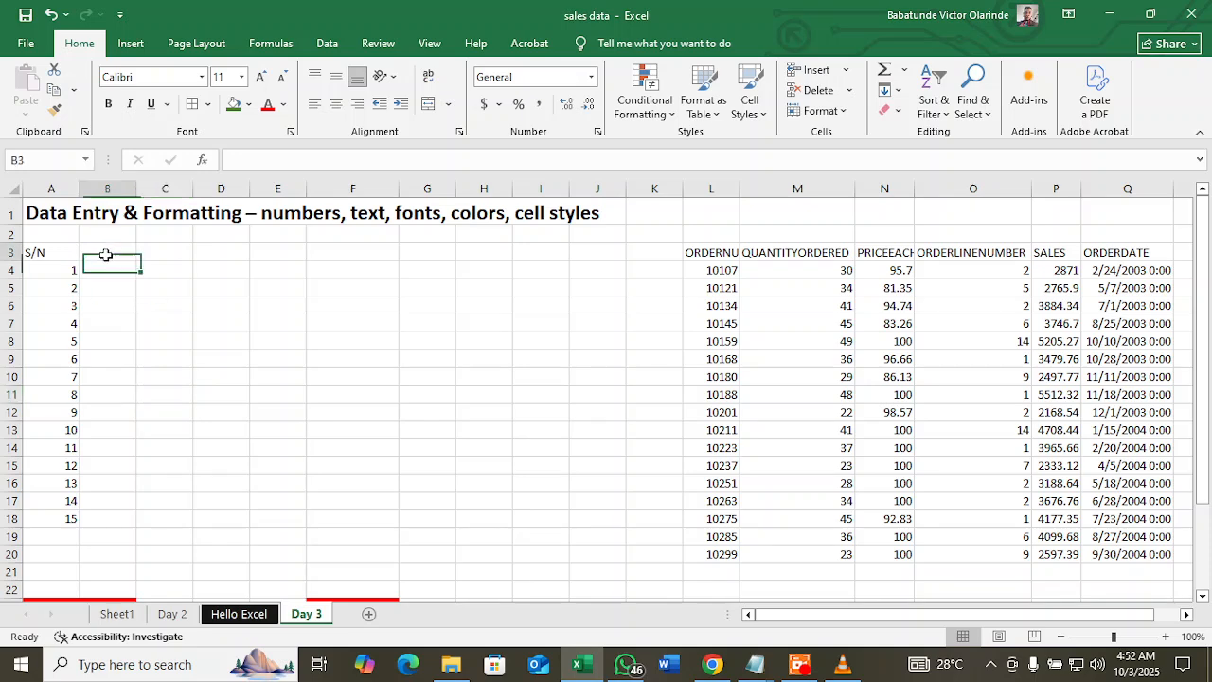
text(Nmae)
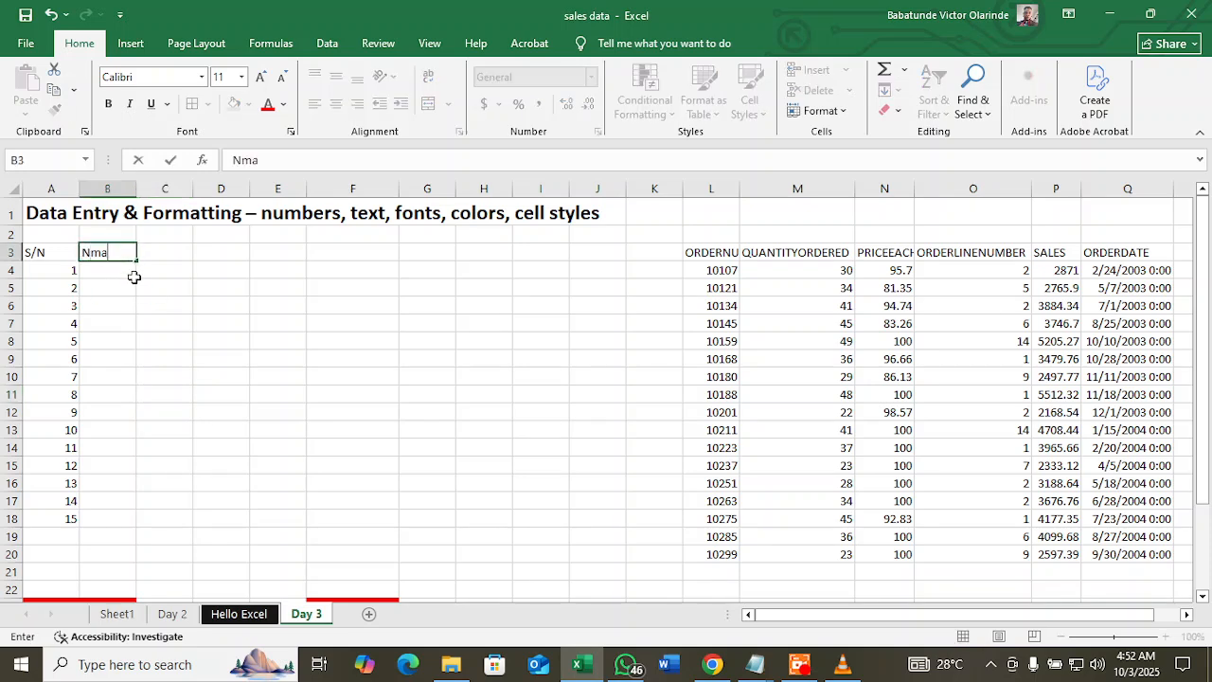
key(BackSpace)
key(BackSpace)
key(BackSpace)
text(ame)
key(Tab)
text(Age)
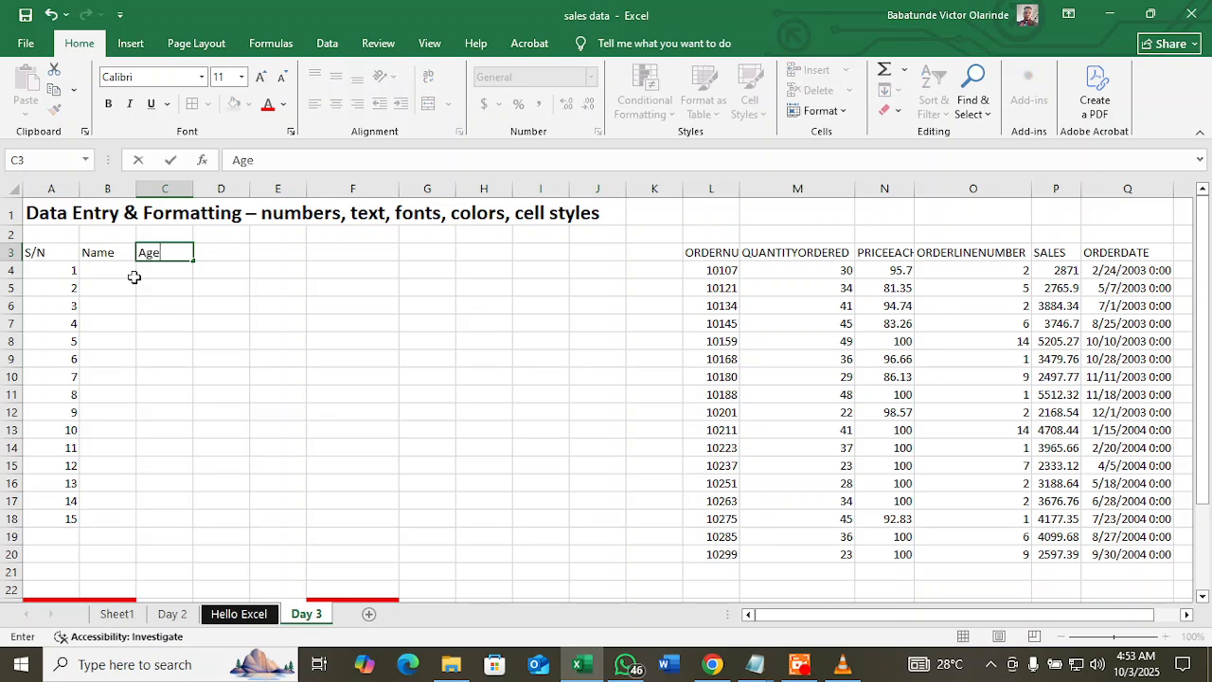
key(Tab)
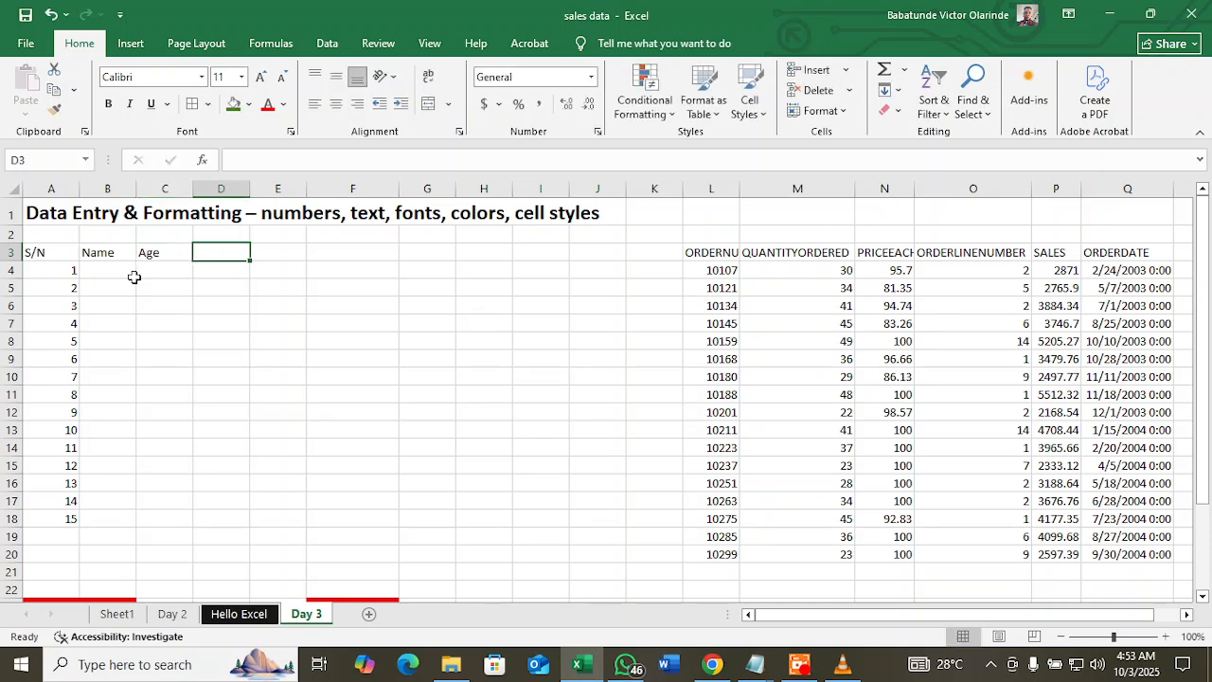
text(Gender)
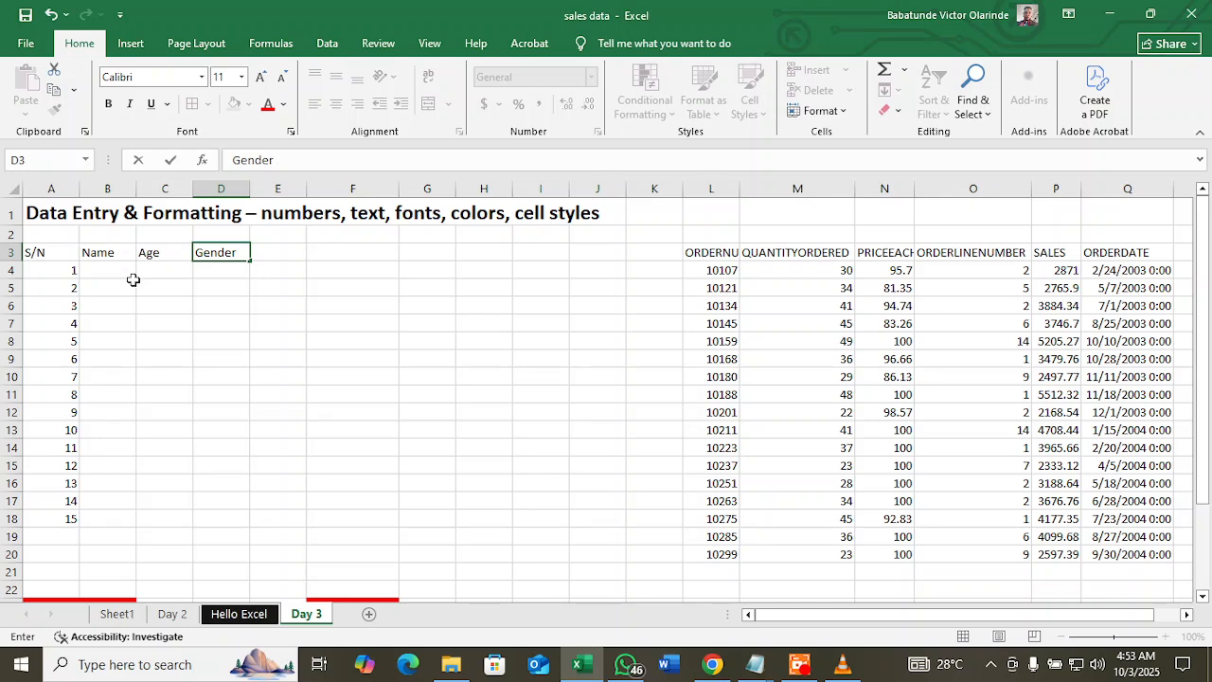
- Fill in the first names of four people in cells B4 to B7 under the Name heading
click(132, 277)
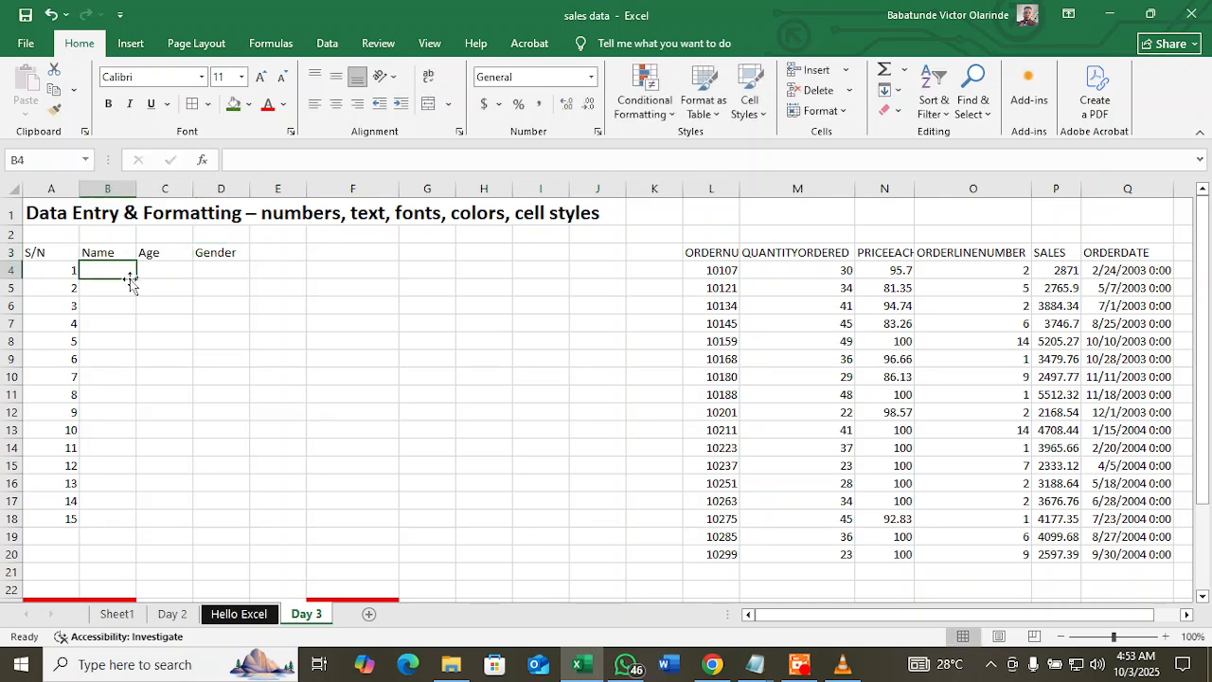
text(Matthew)
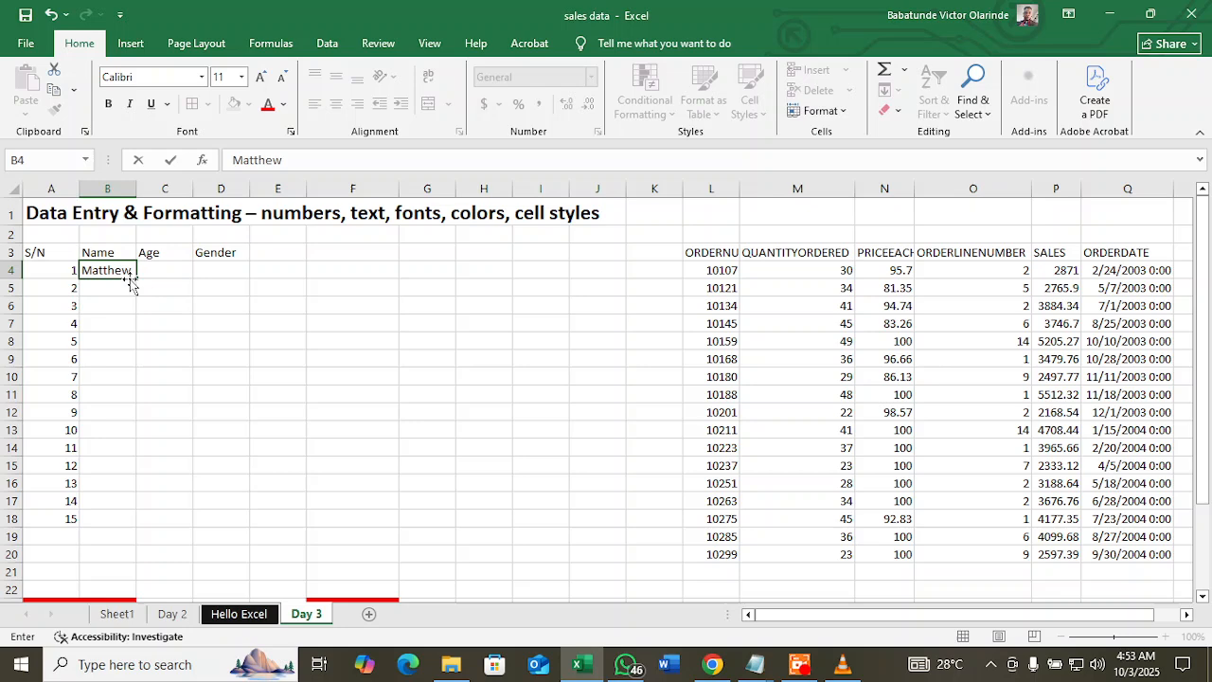
key(Return)
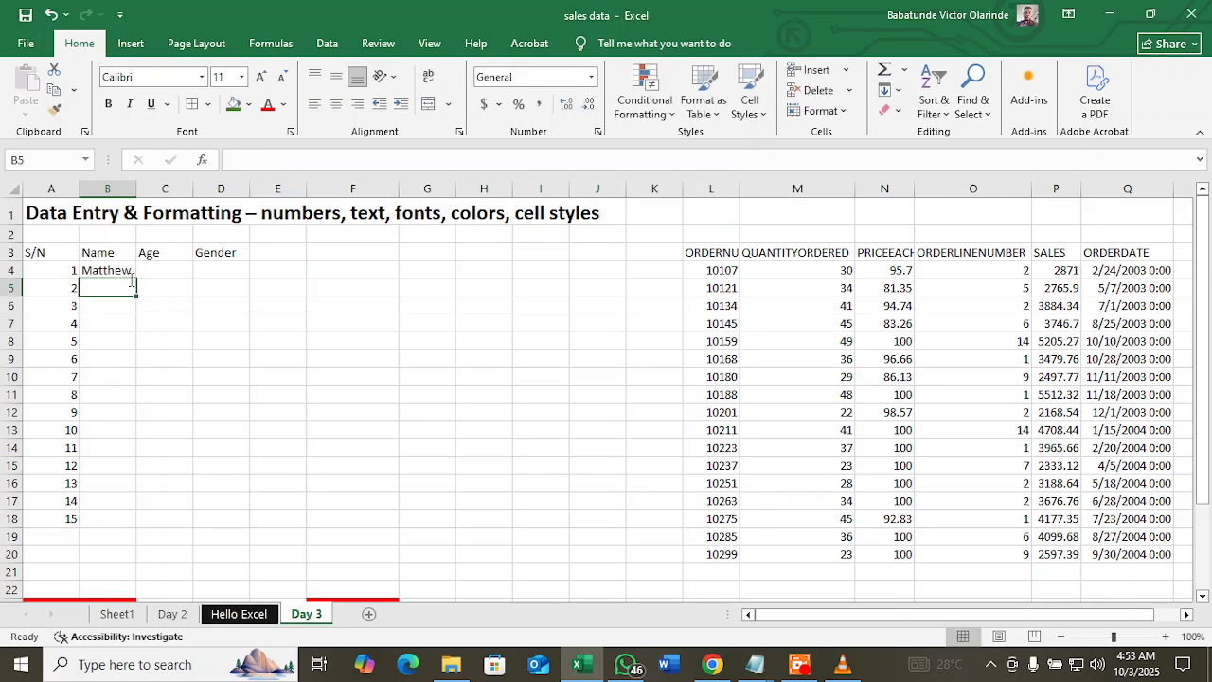
text(Ajoke)
key(Return)
text(Bimbo)
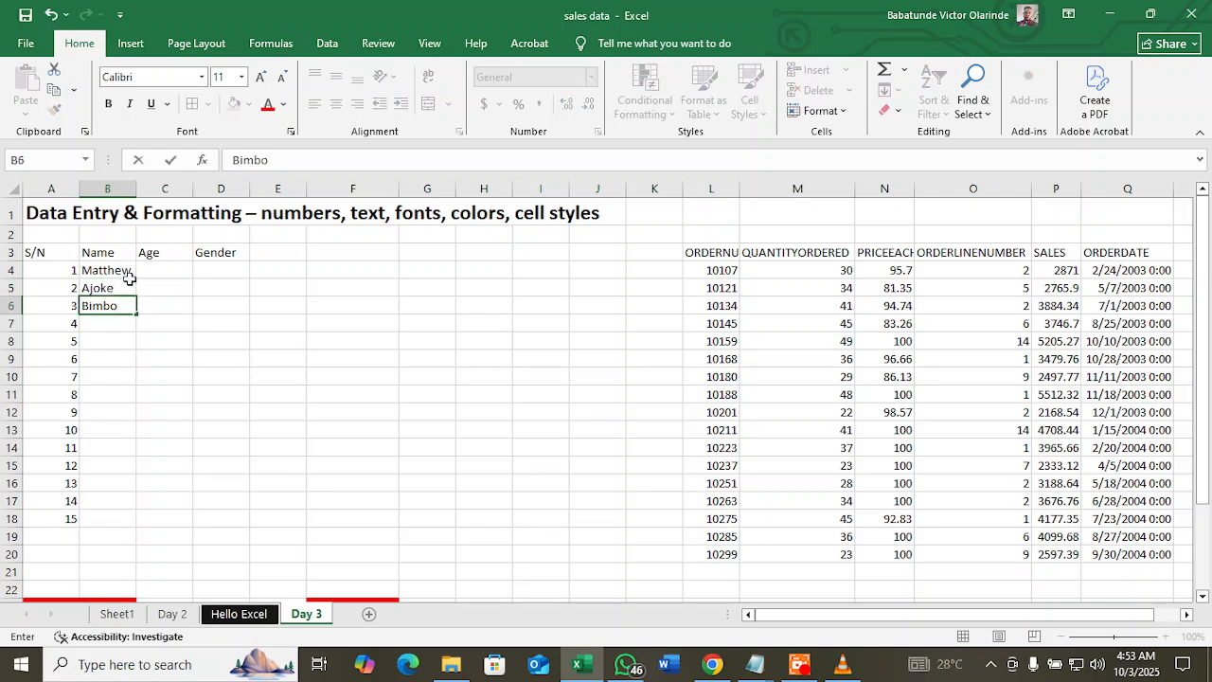
key(Return)
text(Wak)
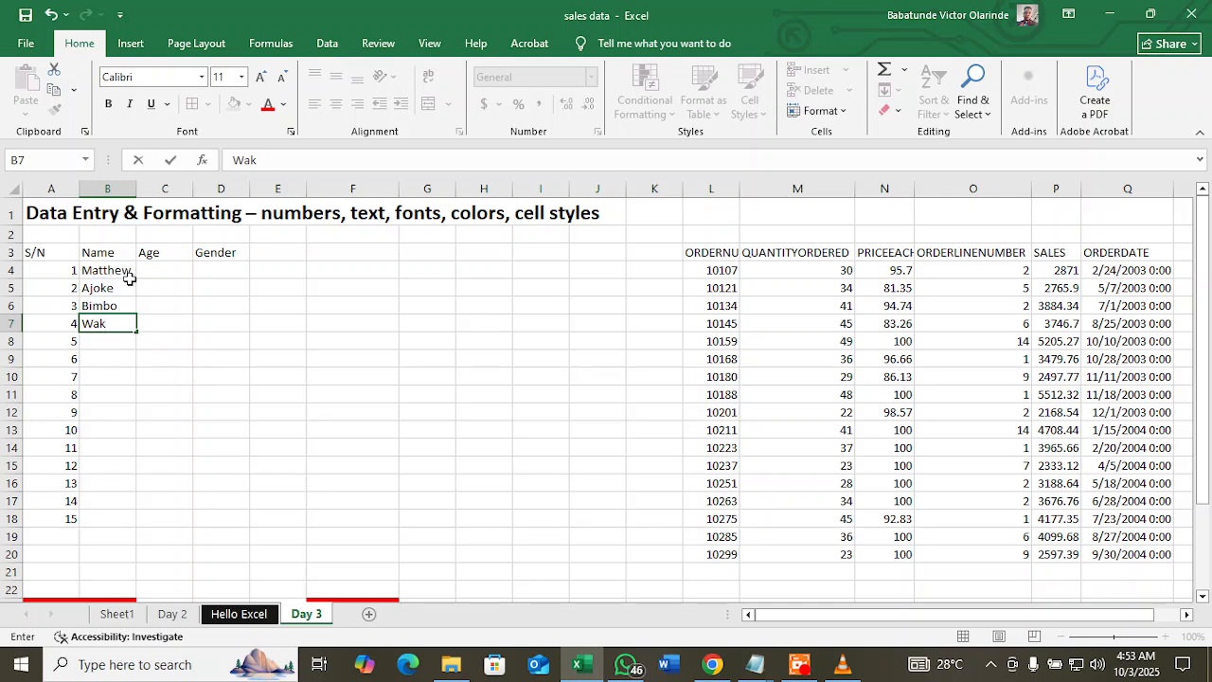
key(BackSpace)
text(le)
key(Return)
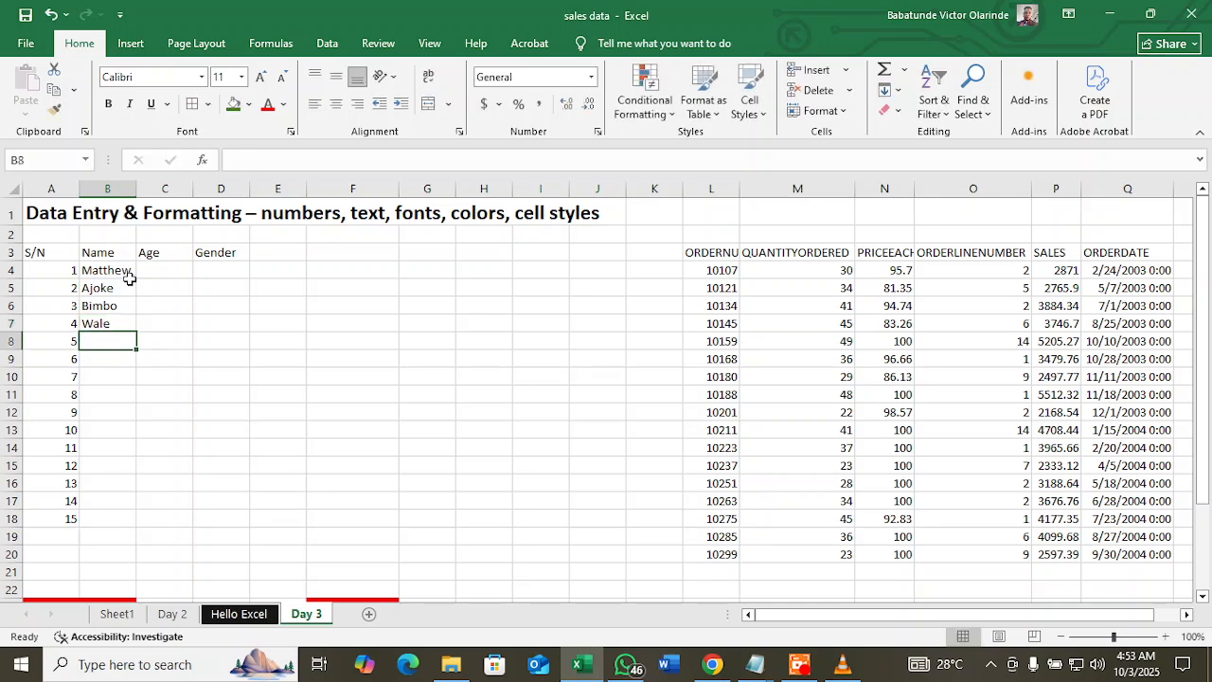
- Add two more people's first names in cells B8 and B9 for serial numbers 5 and 6
text(Gra)
key(BackSpace)
text(ra)
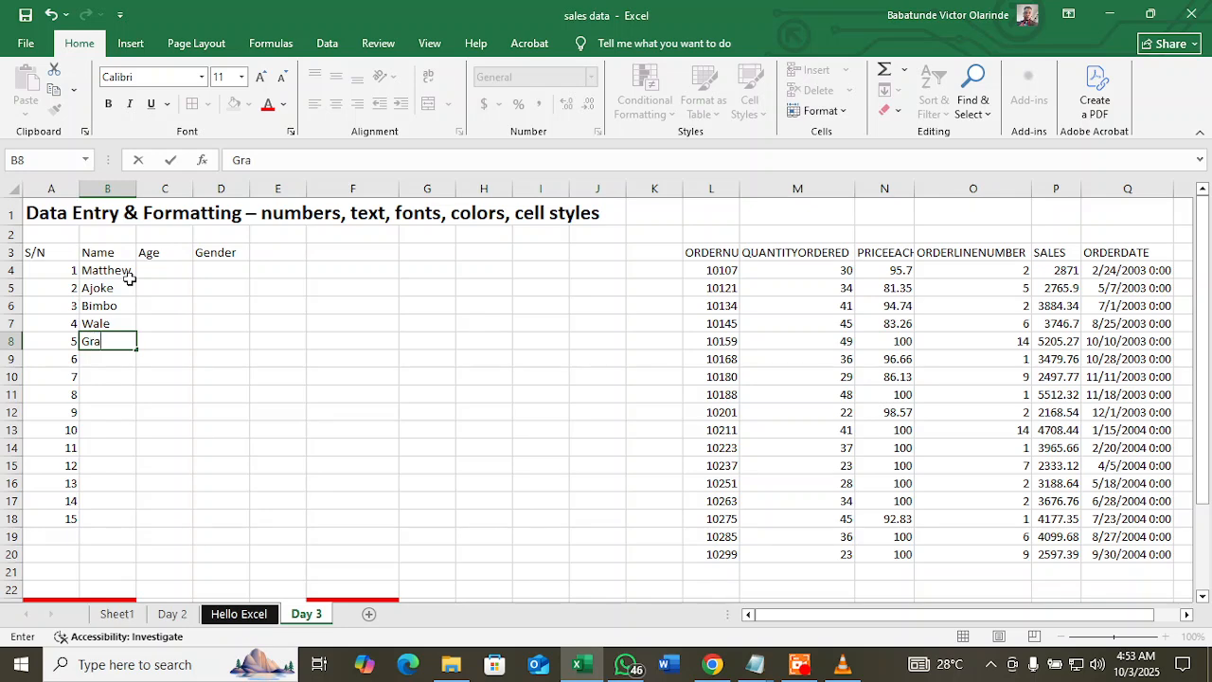
text(cw)
key(BackSpace)
text(e)
key(Return)
text(Jo)
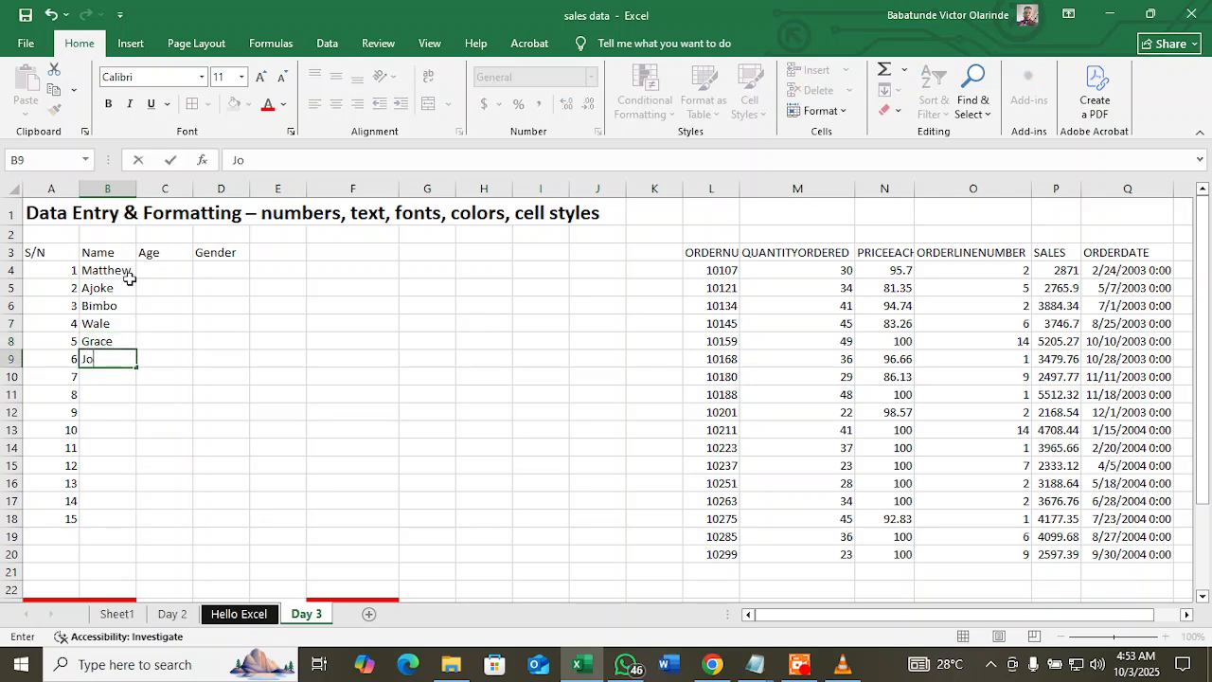
text(y)
key(Return)
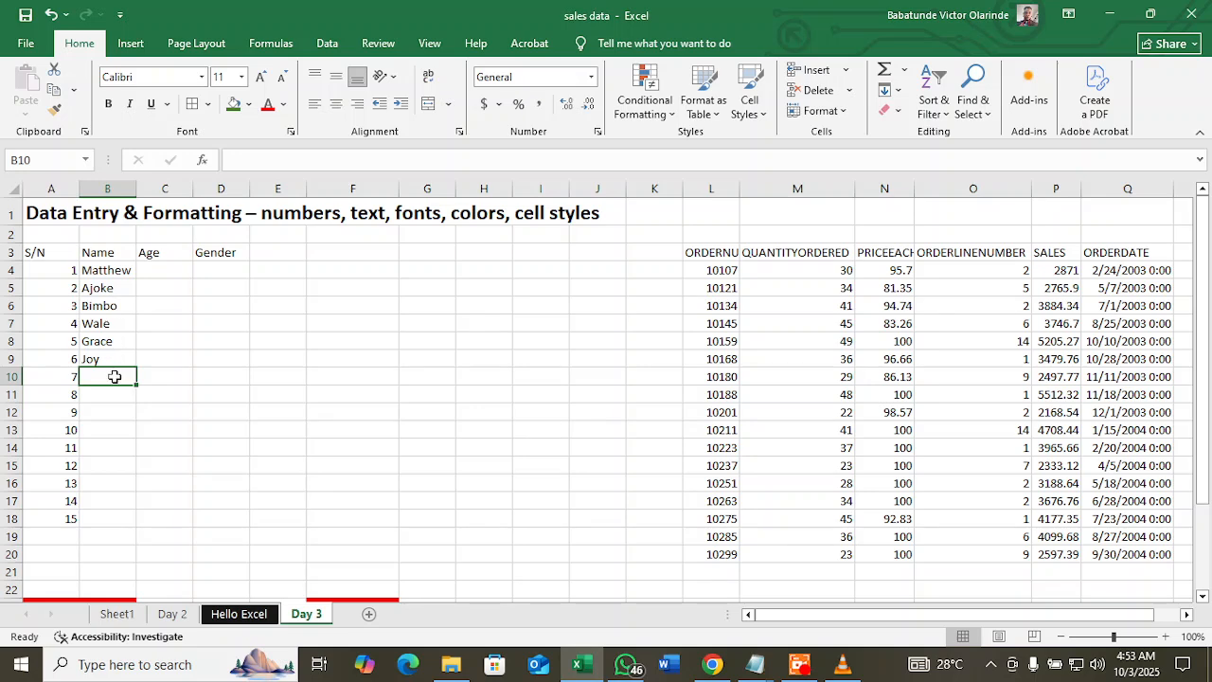
- Enter the first four people's names again in cells B10 to B13 for serial numbers 7 to 10
text(Matthew)
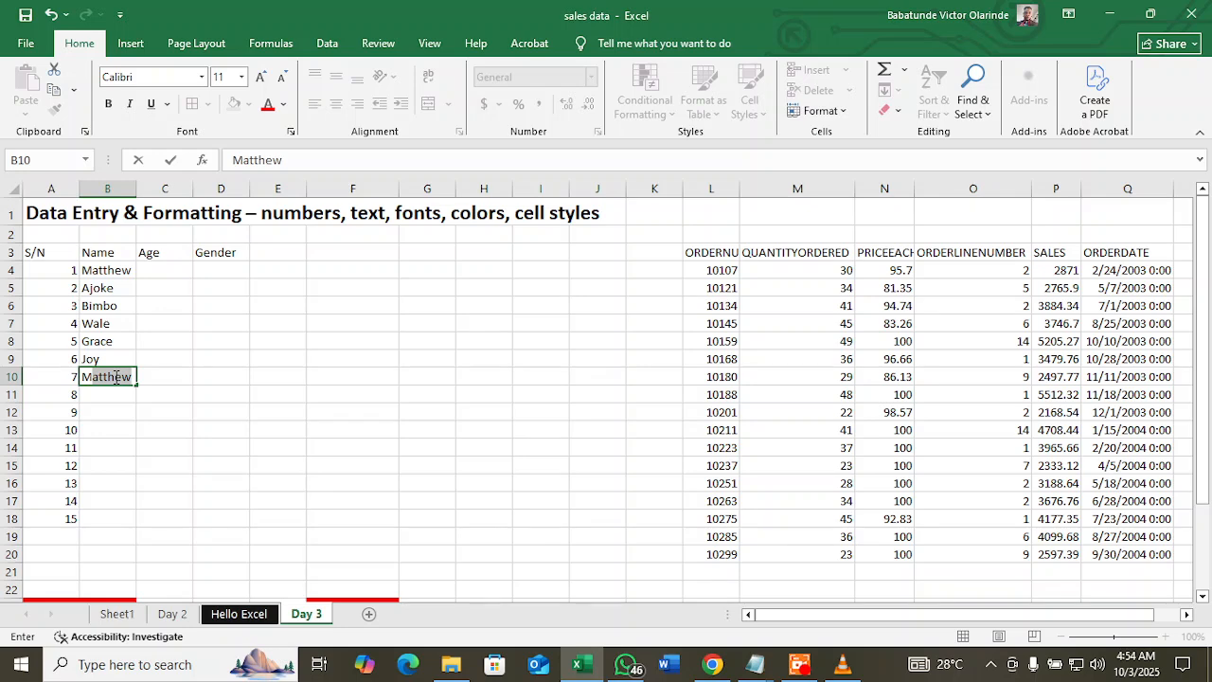
key(Return)
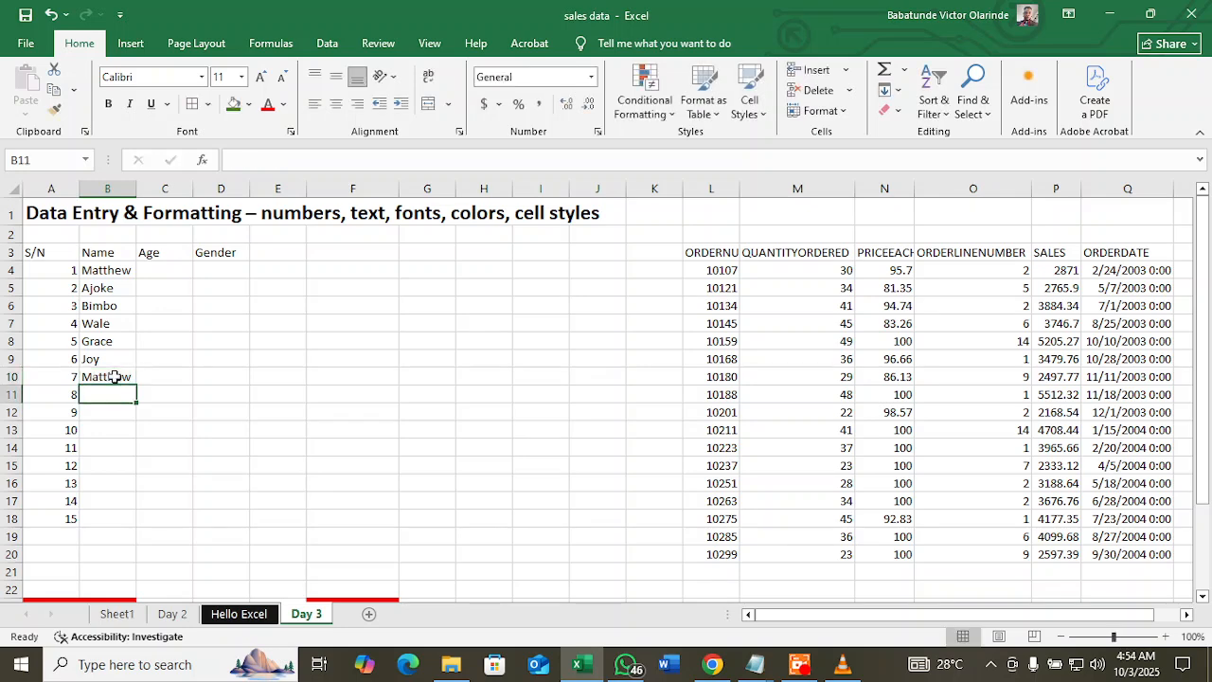
text(Ajoke)
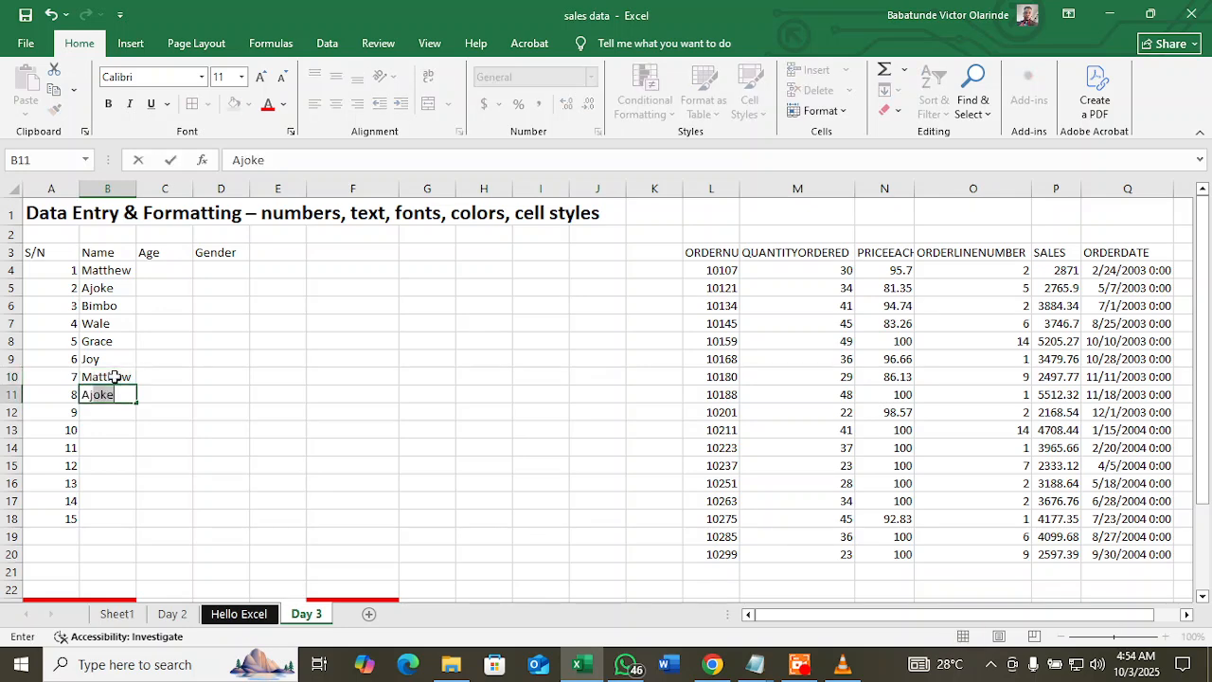
key(Return)
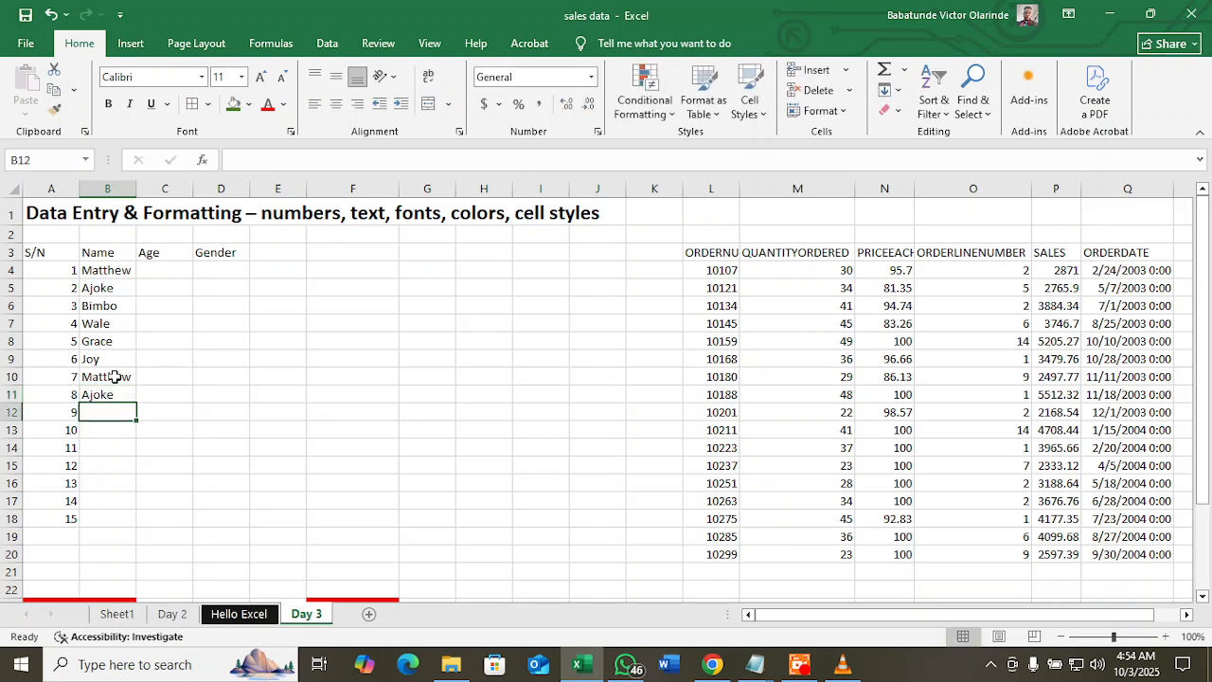
text(Bimbo)
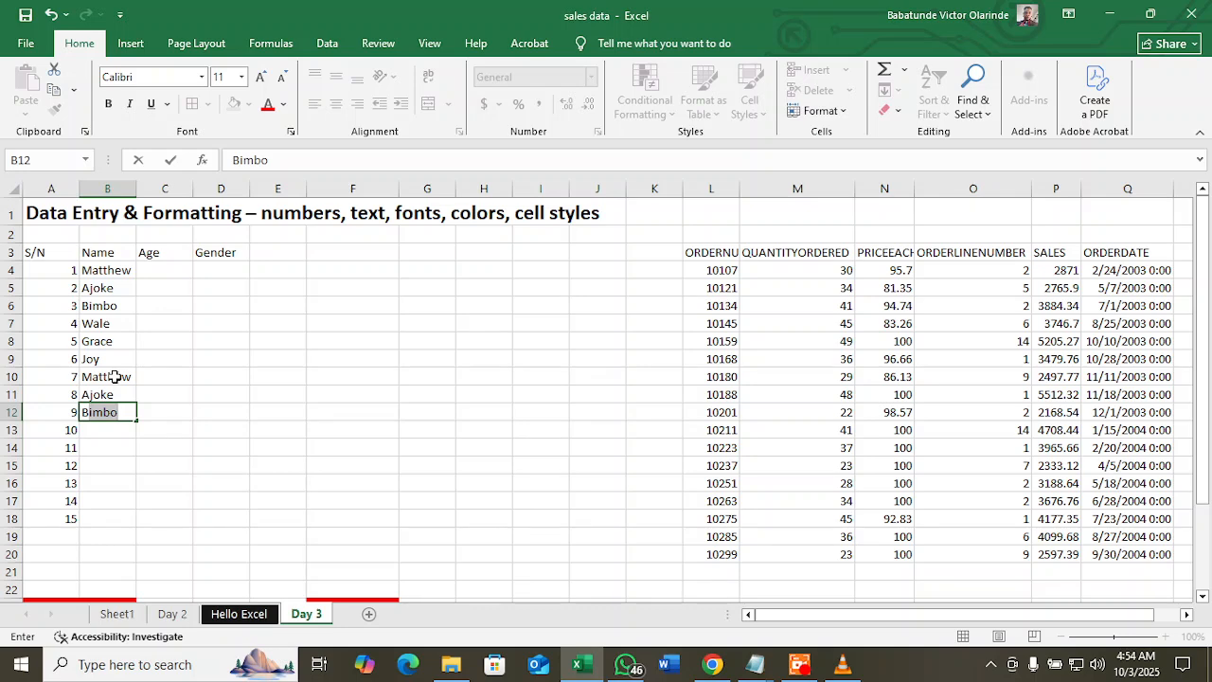
key(Return)
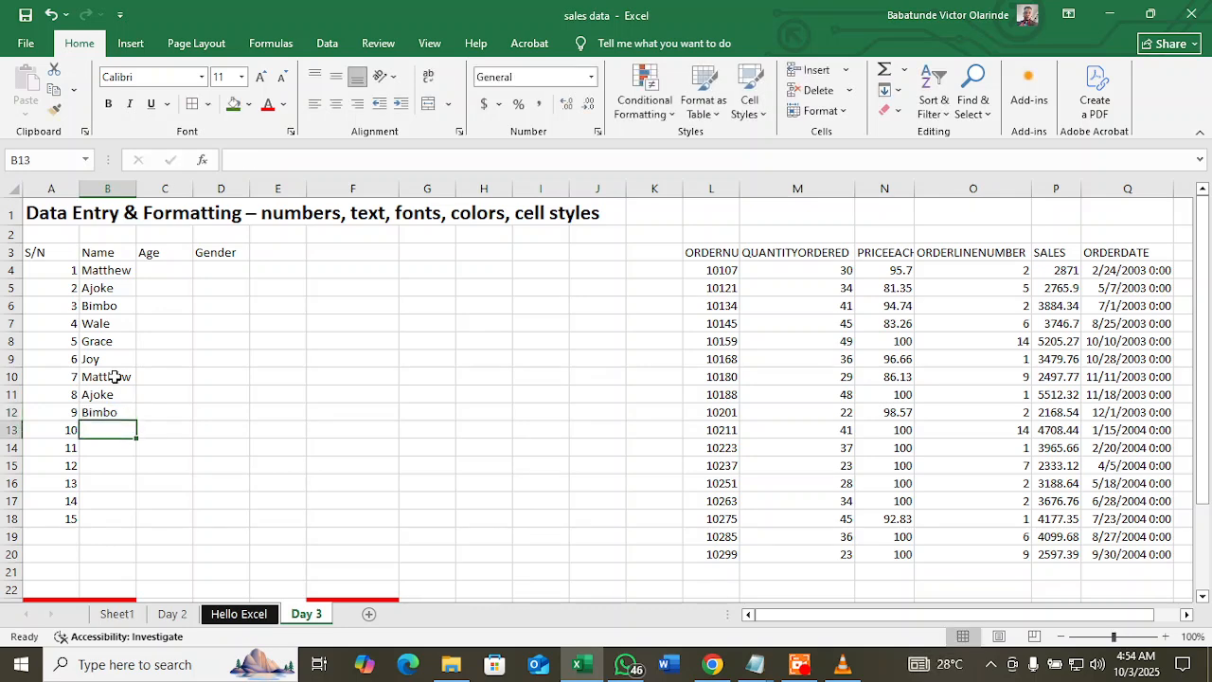
text(Wale)
key(Return)
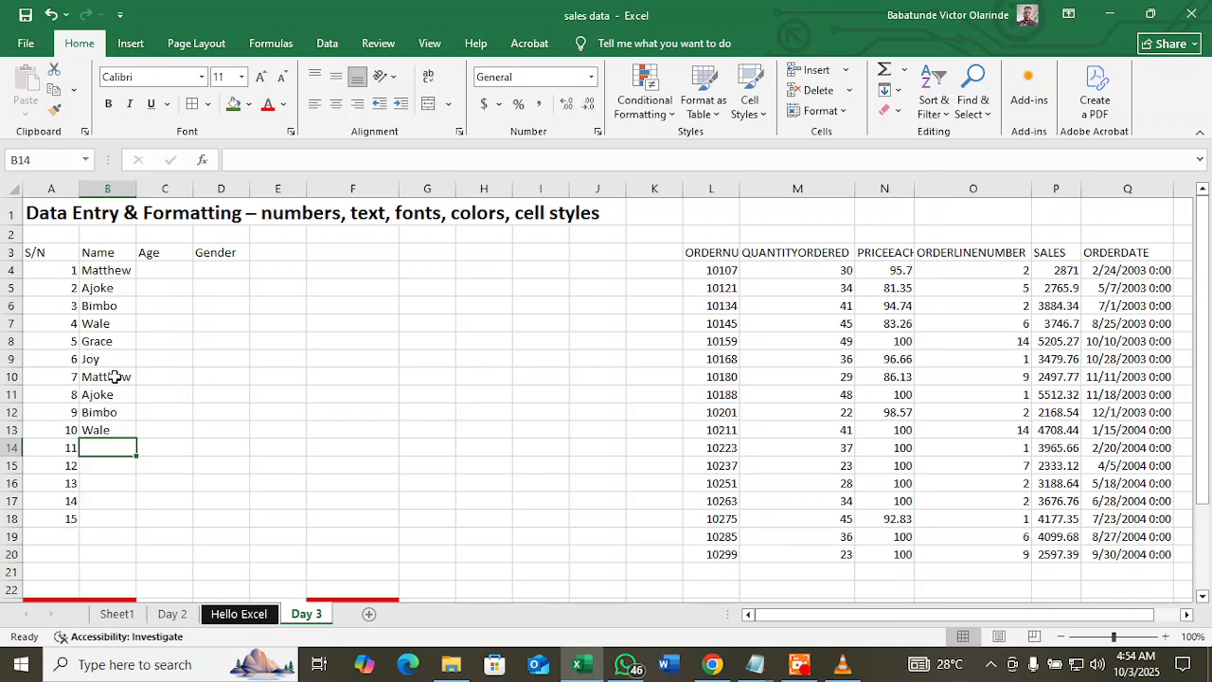
- Enter the ages 25, 24, 26 and 25 in cells C4 to C7 under the Age heading
click(151, 270)
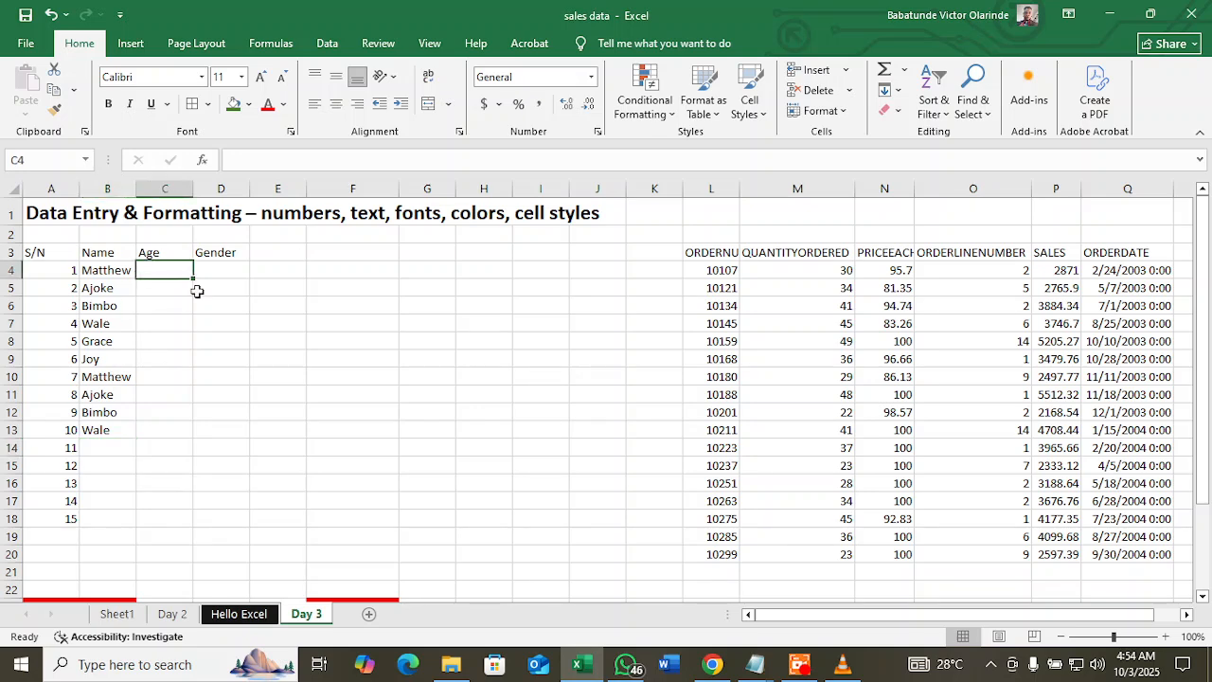
text(25)
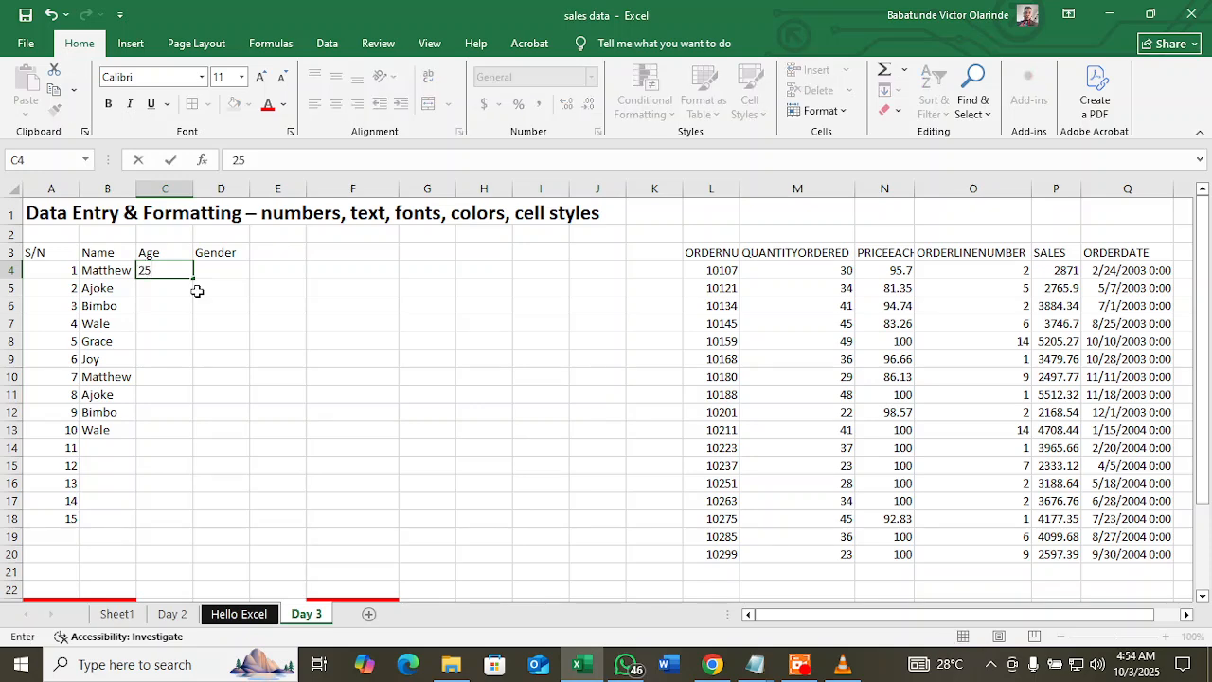
key(Return)
text(24)
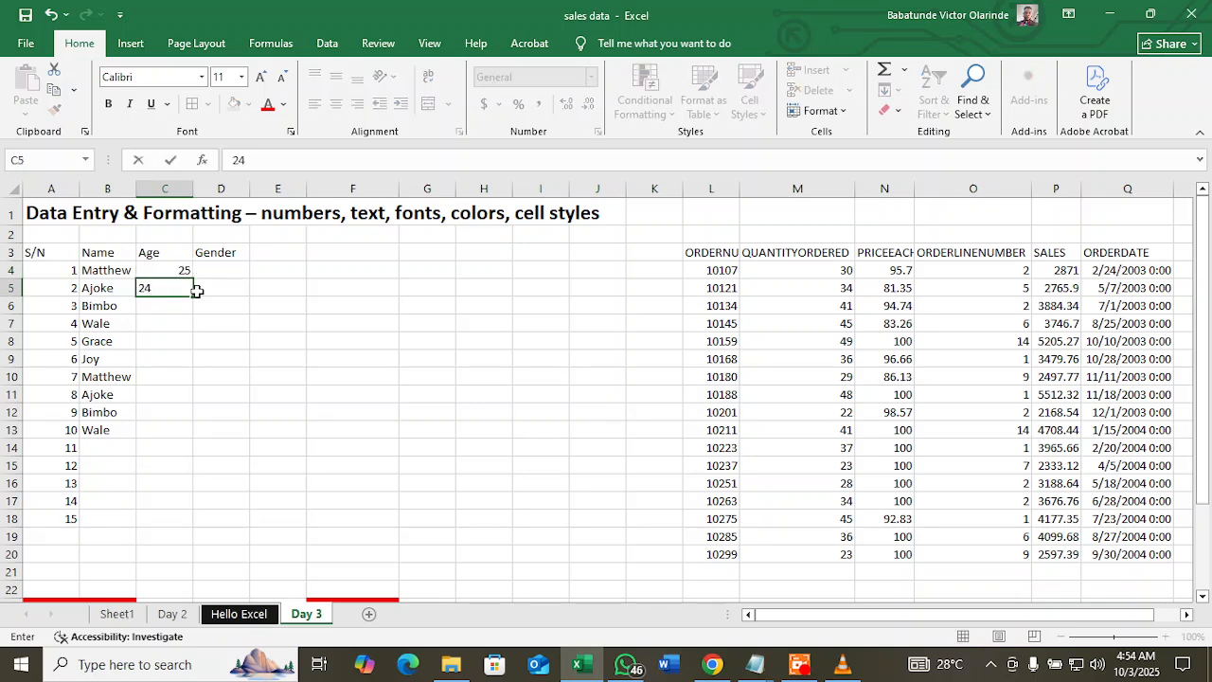
key(Return)
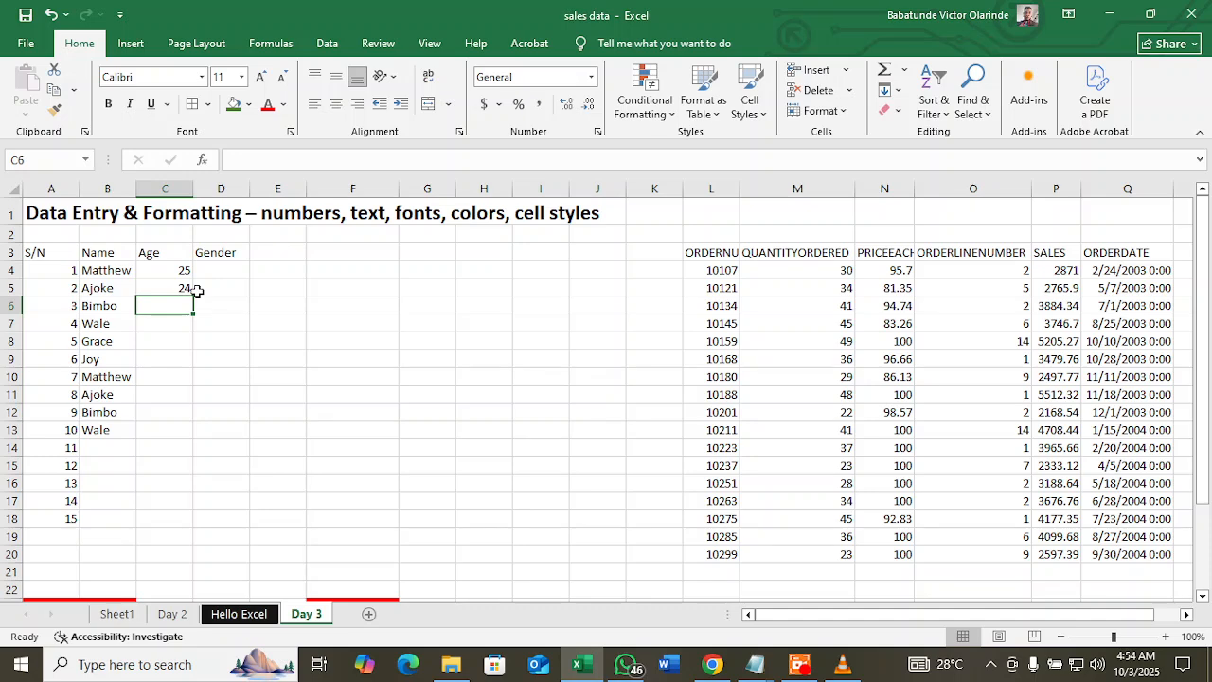
text(26)
key(Return)
text(25)
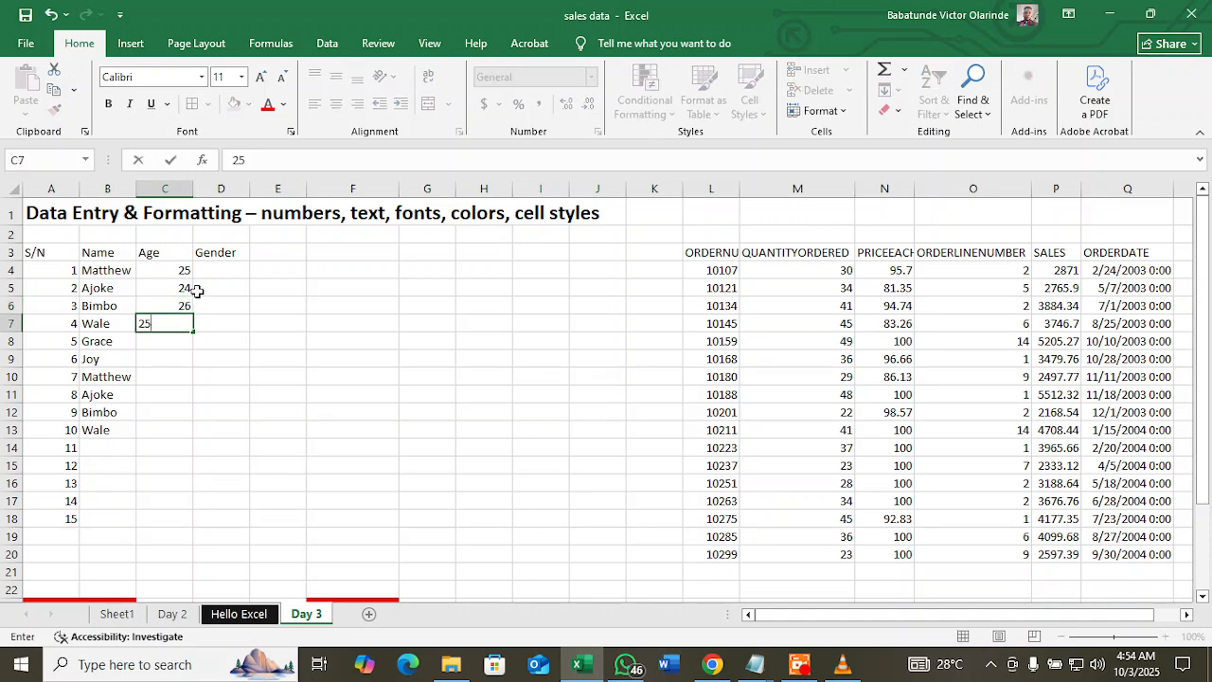
key(Return)
- Continue the Age column with 20, 22, 27 and 29 in cells C8 to C11
key(Return)
text(20)
key(Return)
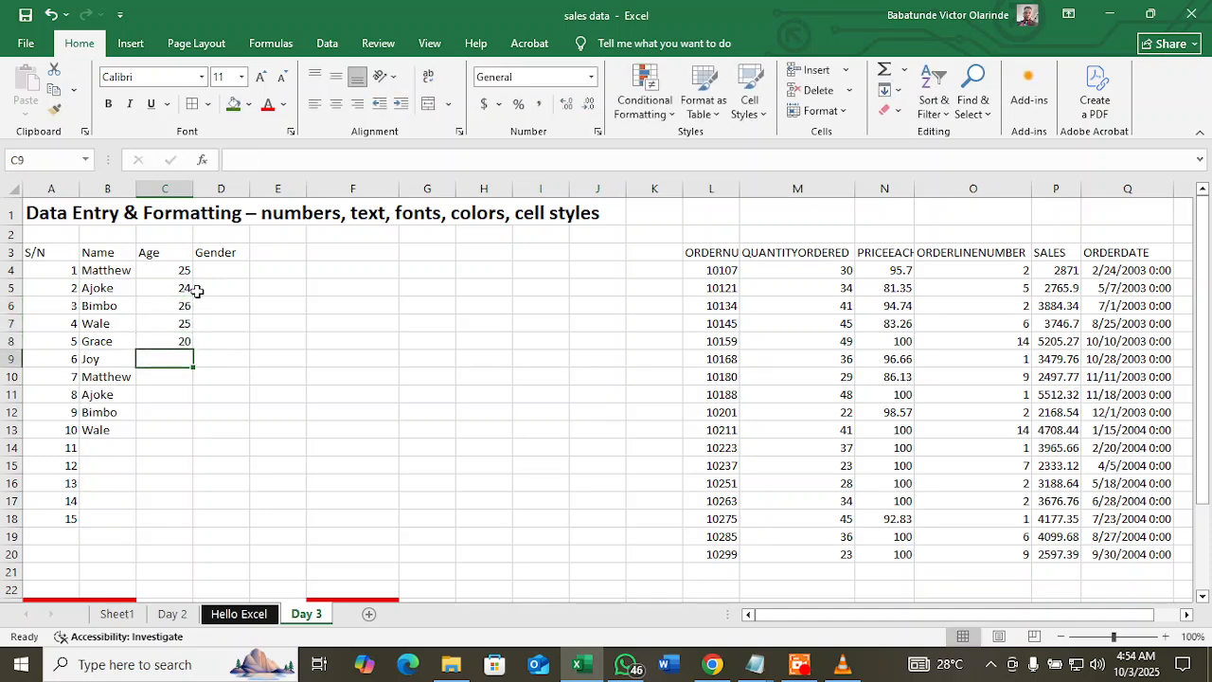
text(22)
key(Return)
text(27)
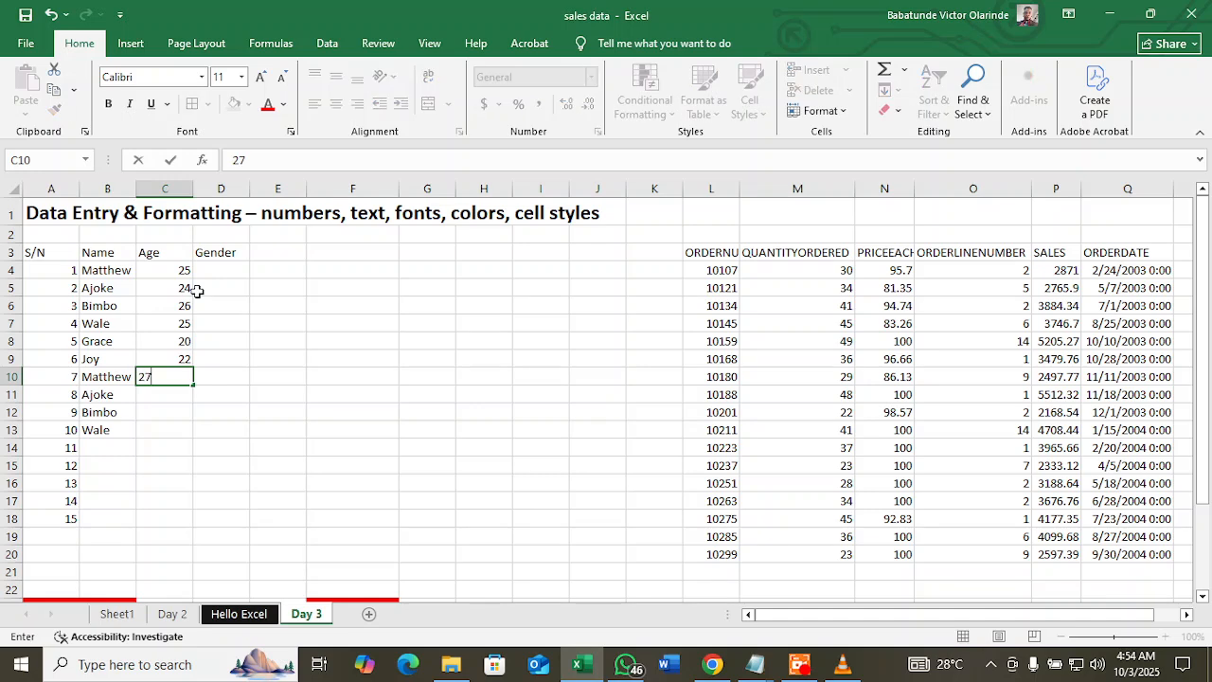
key(Return)
text(29)
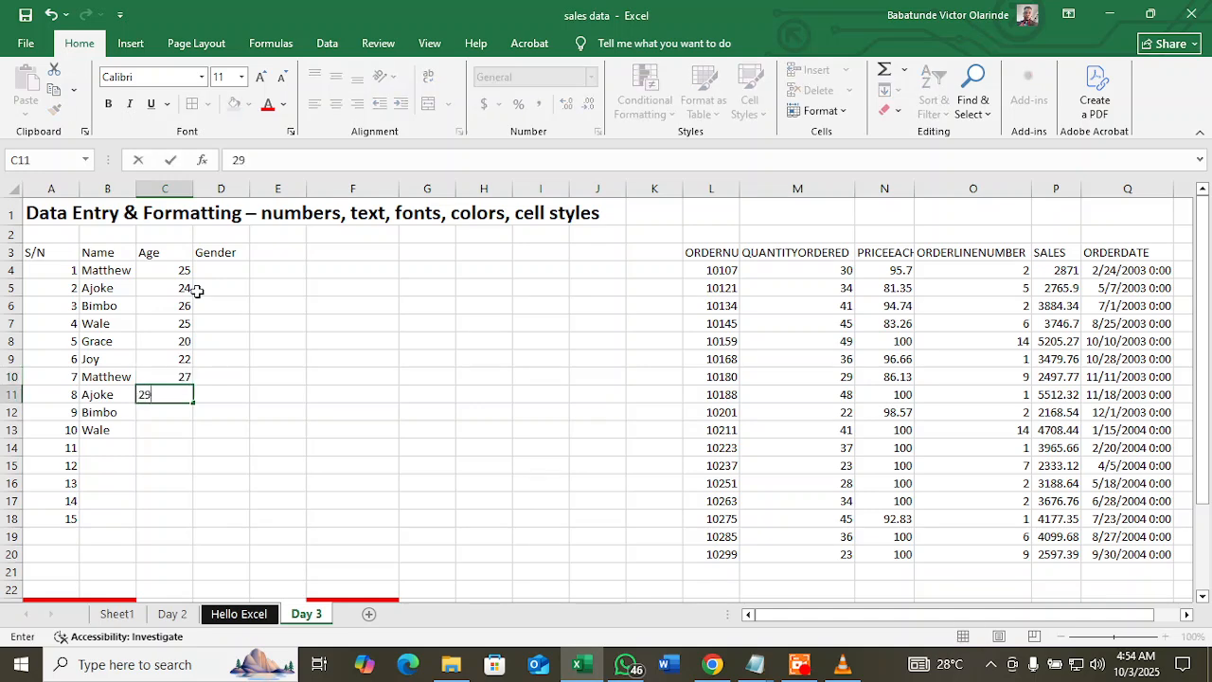
key(Return)
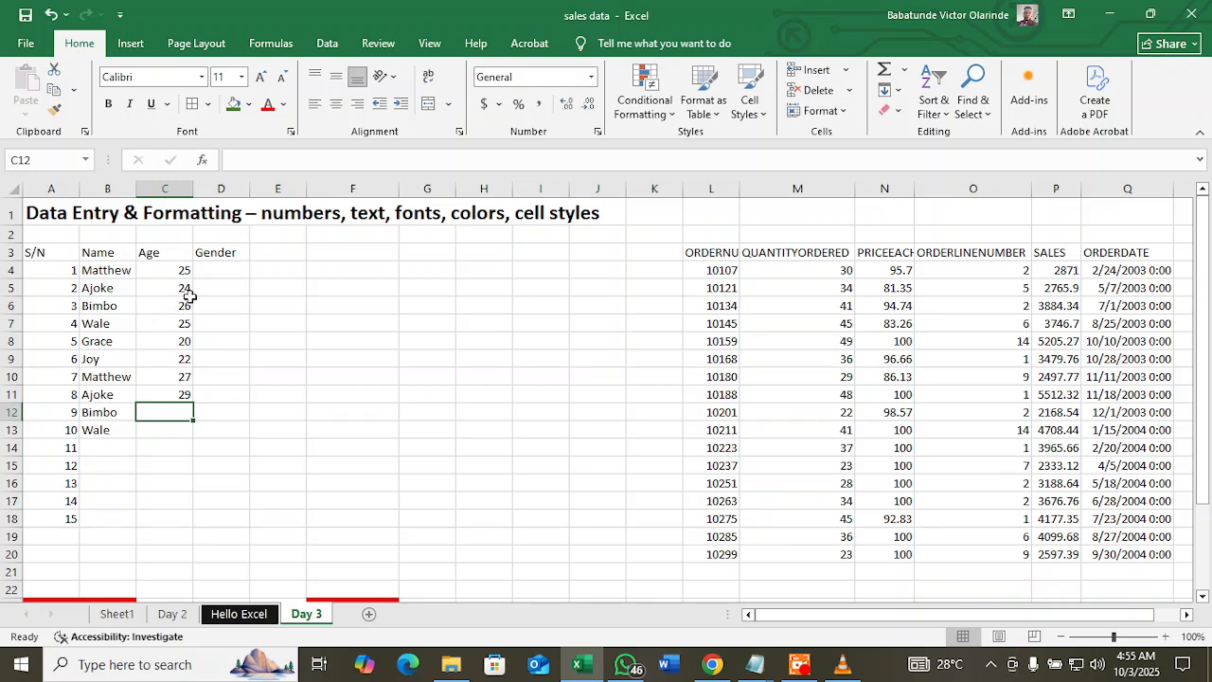
- Fill in the Gender column for serial numbers 1 to 4 with M, F, F and M in cells D4 to D7
click(211, 267)
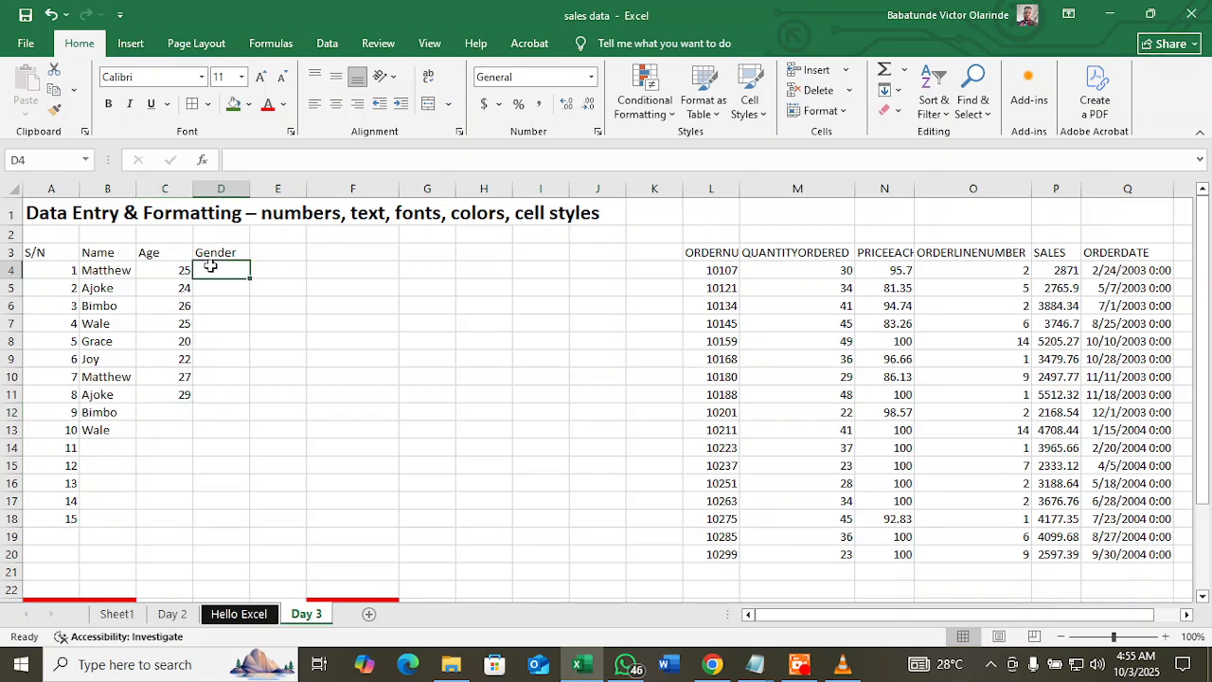
text(m)
key(BackSpace)
text(M)
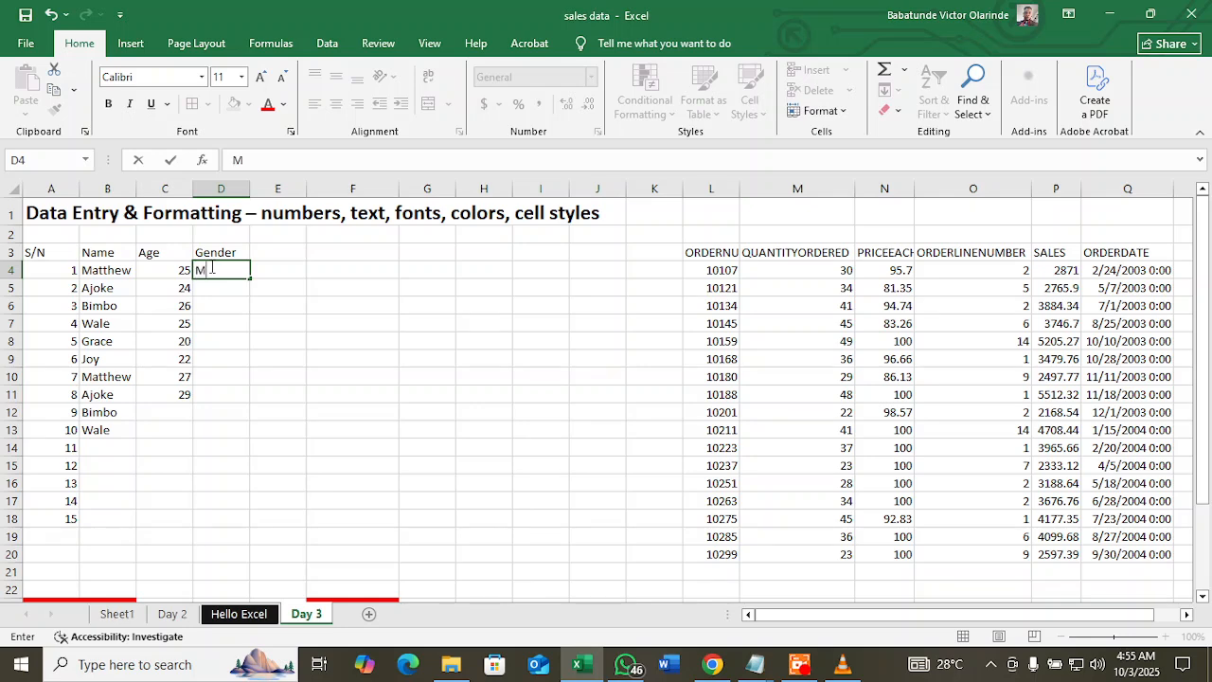
key(Return)
text(F)
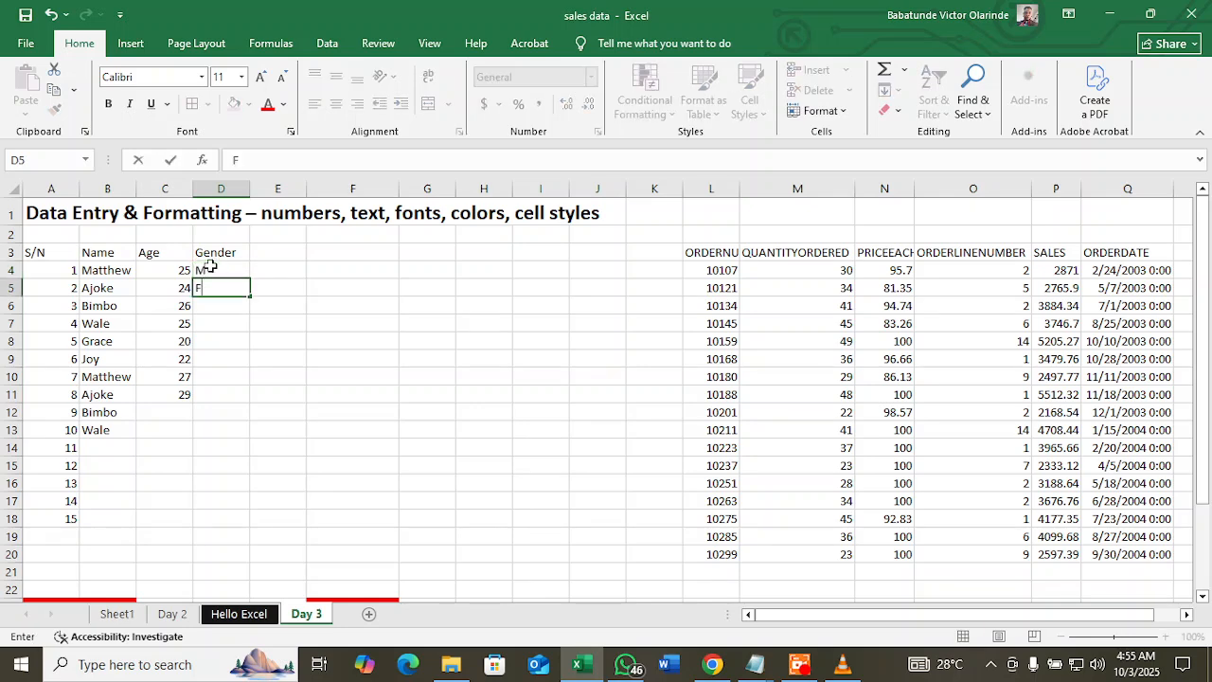
key(Return)
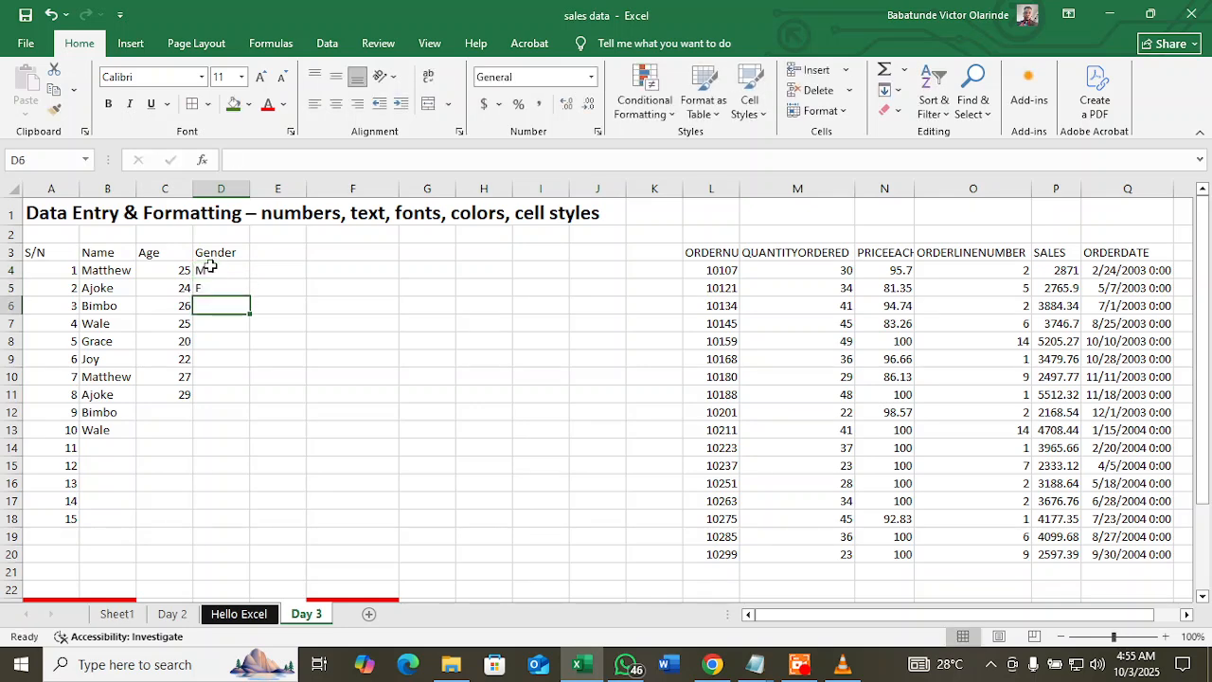
text(M)
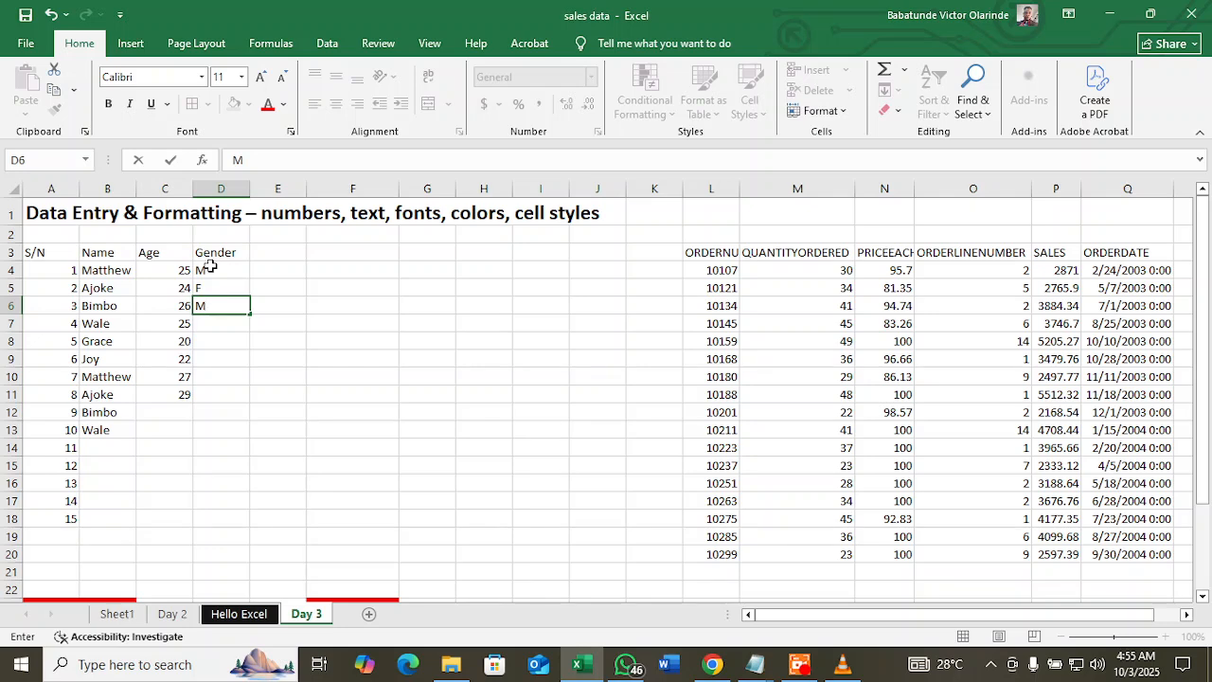
key(BackSpace)
text(F)
key(Return)
text(M)
key(Return)
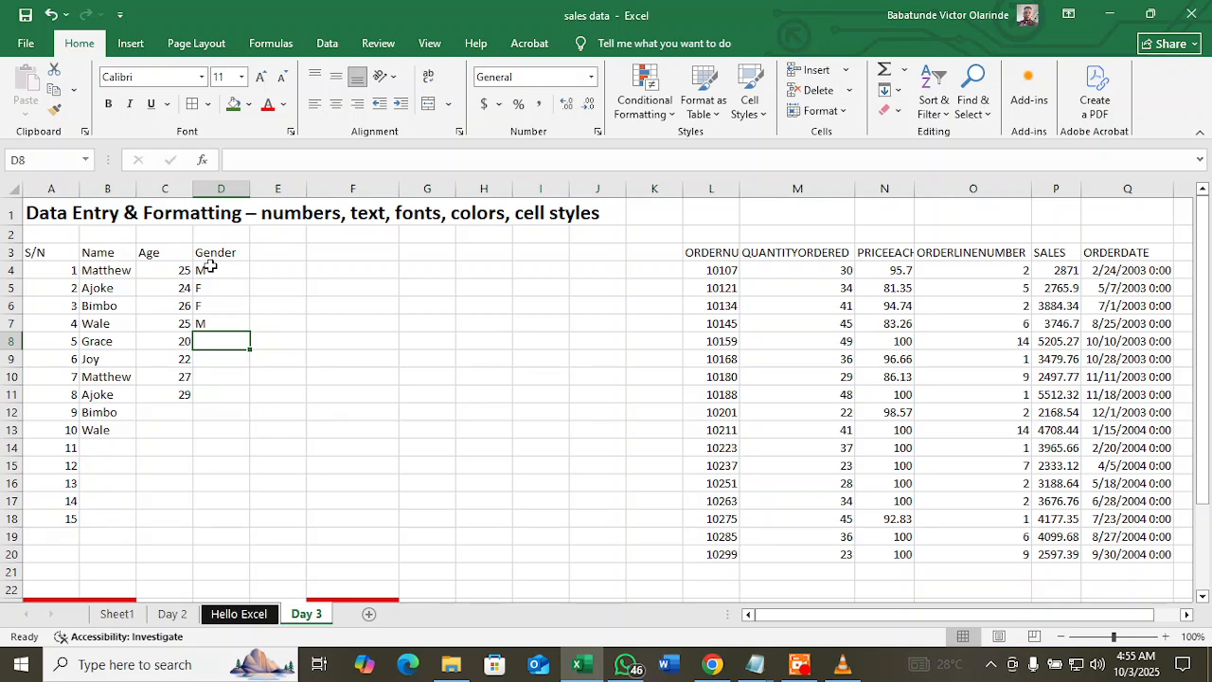
- Complete the genders for serial numbers 5 to 10 with F, F, M, F, F and M in cells D8 to D13
text(F)
key(Return)
text(F)
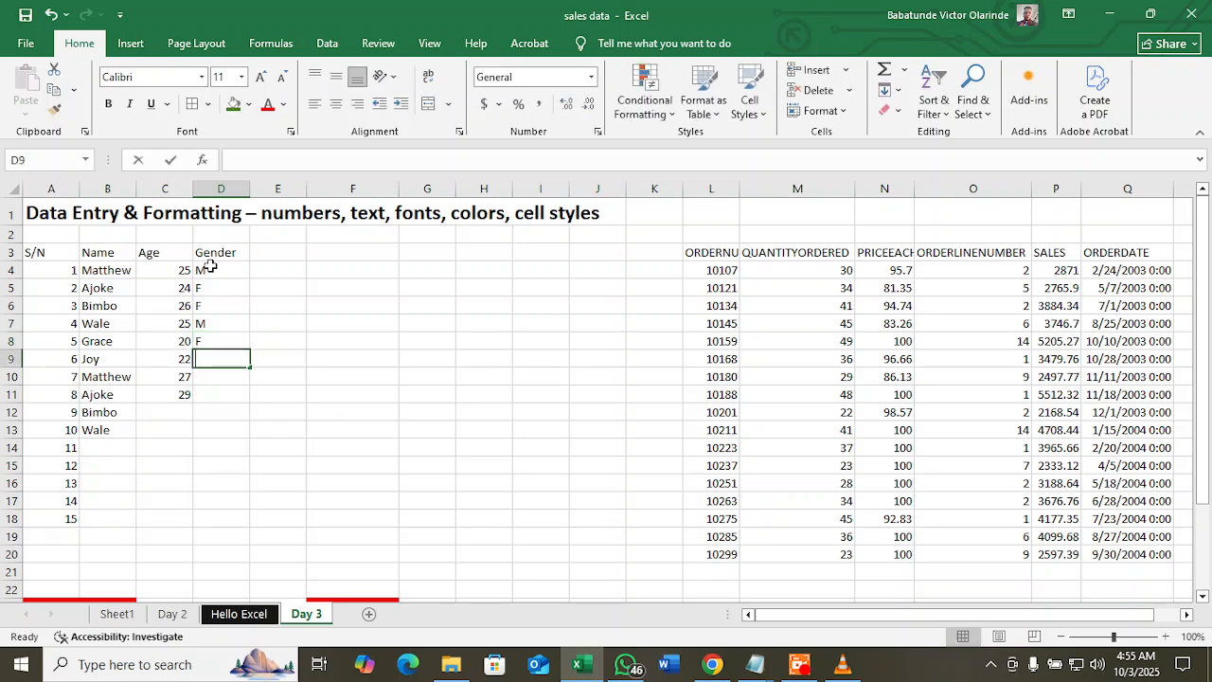
key(Return)
text(M)
key(Return)
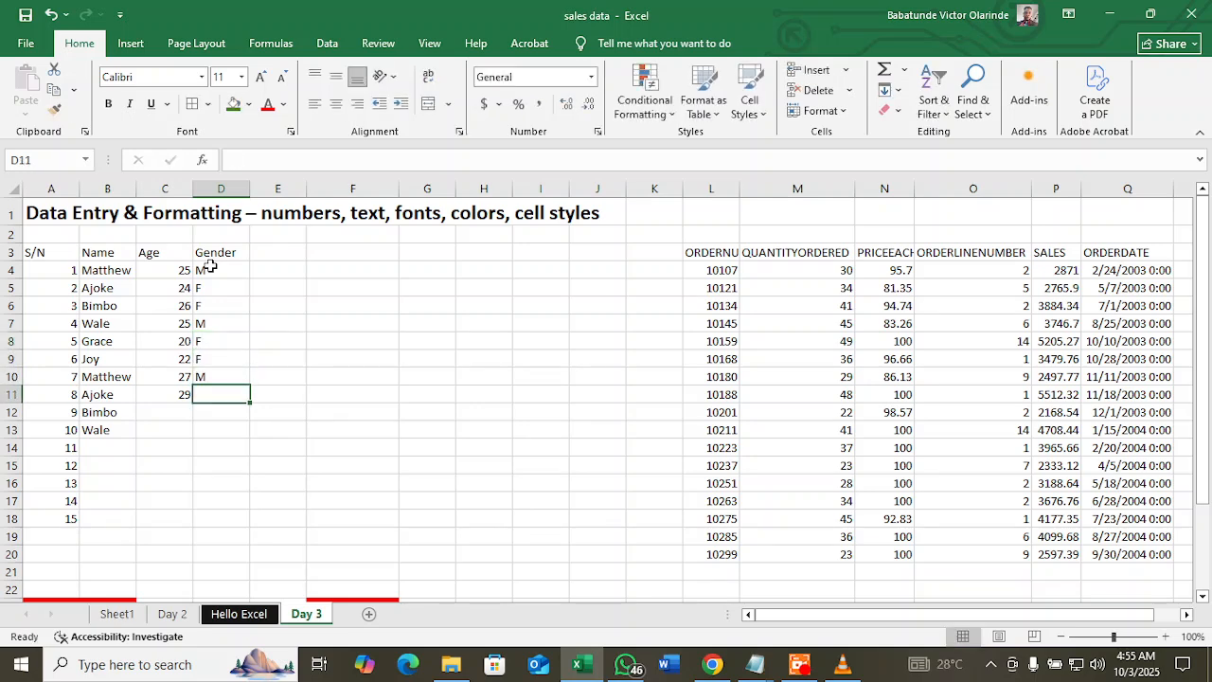
text(F)
key(Return)
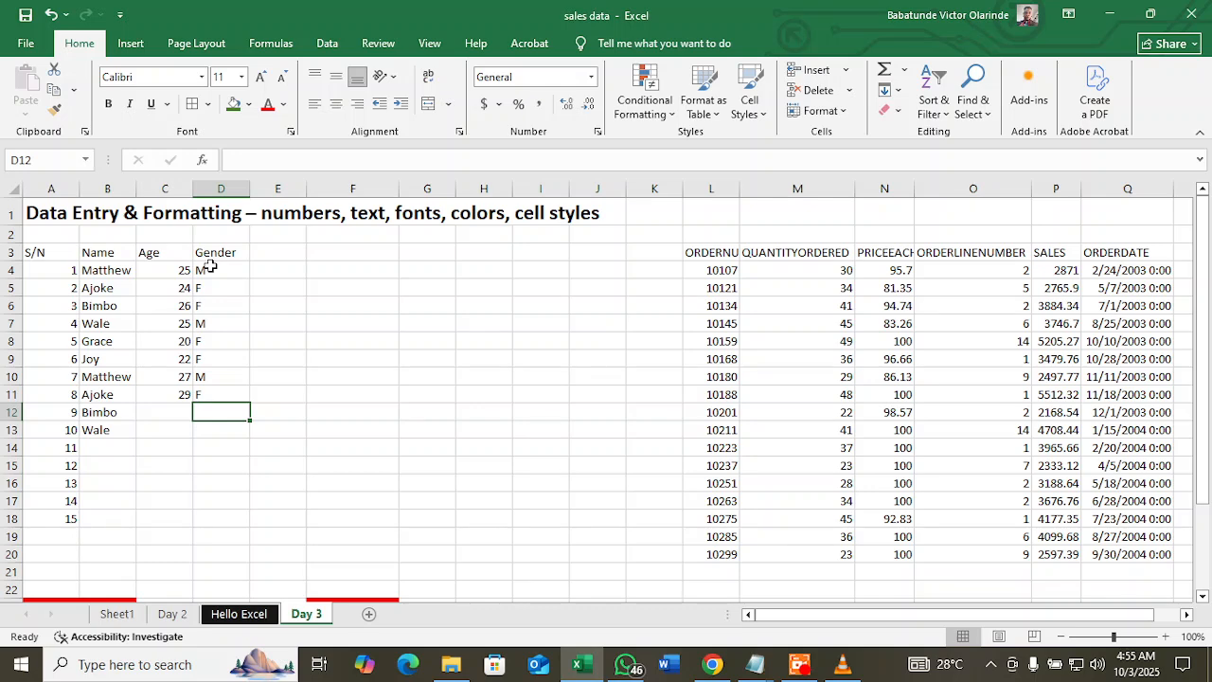
text(F)
key(Return)
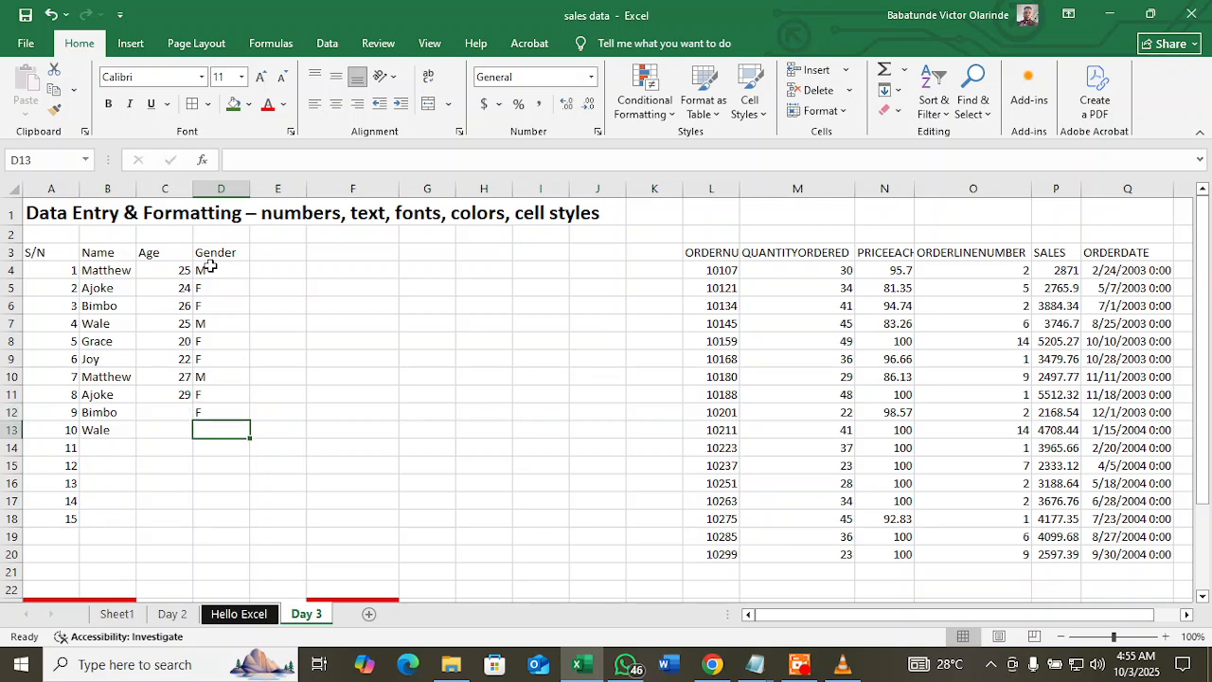
text(M)
key(Return)
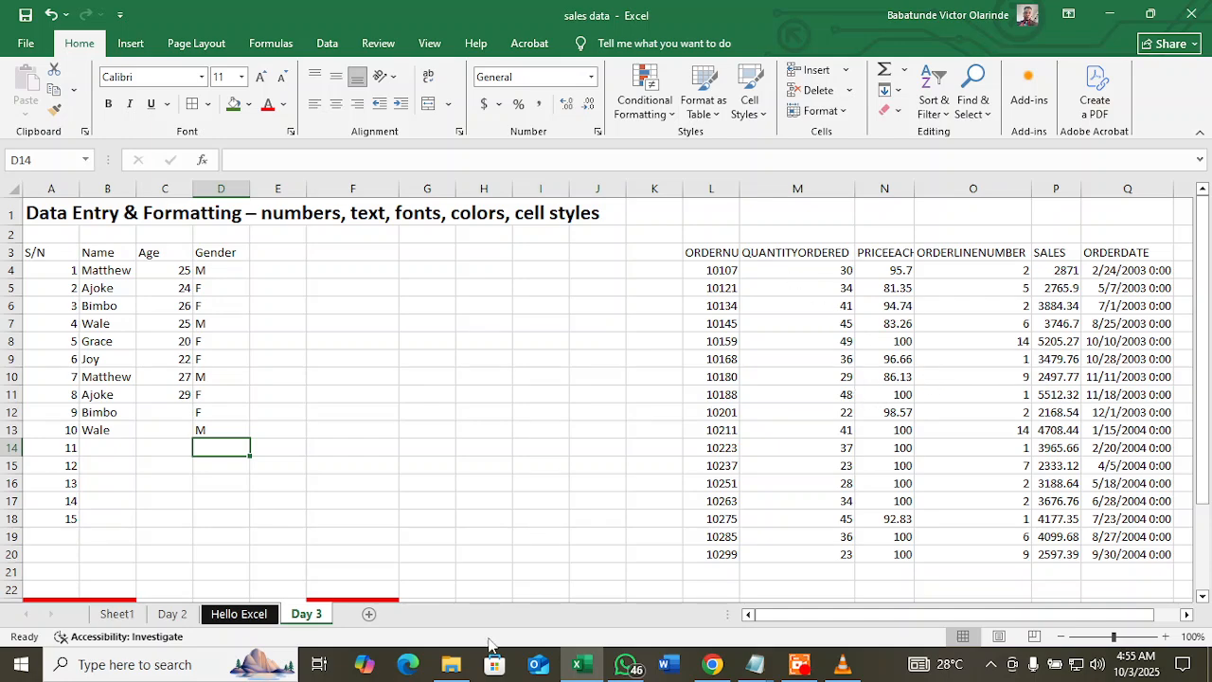
- Copy the COUNTRY heading and the entries below it, cells U1 to U15, from Sheet1 and return to the Day 3 sheet
click(118, 614)
click(417, 356)
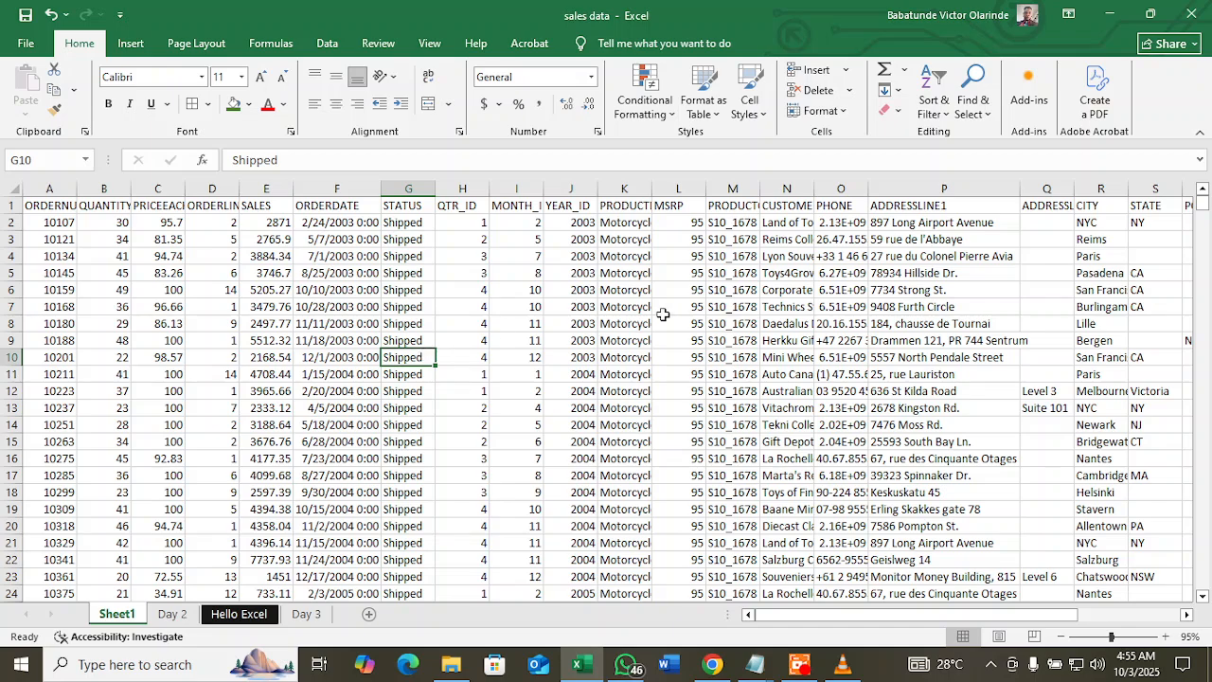
key(Right)
key(Right)
key(Right)
key(Right)
key(Right)
key(Right)
key(Right)
key(Right)
key(Right)
key(Right)
key(Right)
key(Right)
key(Right)
key(Right)
key(Right)
key(Right)
key(Right)
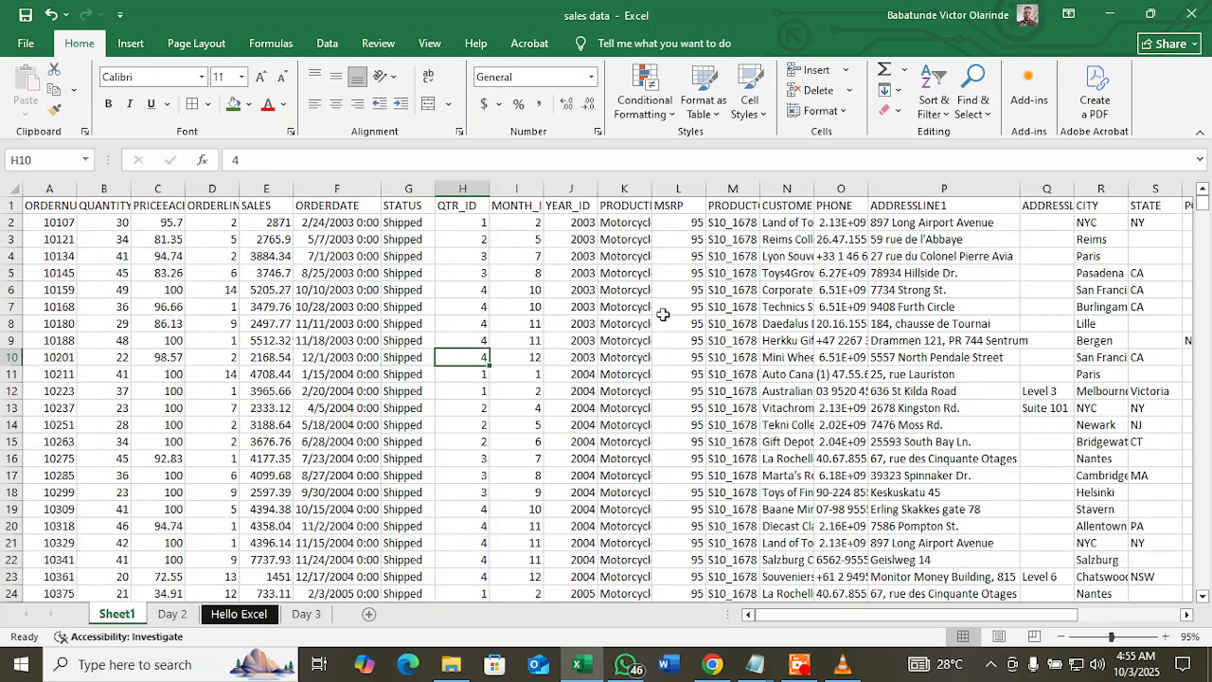
key(Right)
key(Right)
key(Right)
key(Right)
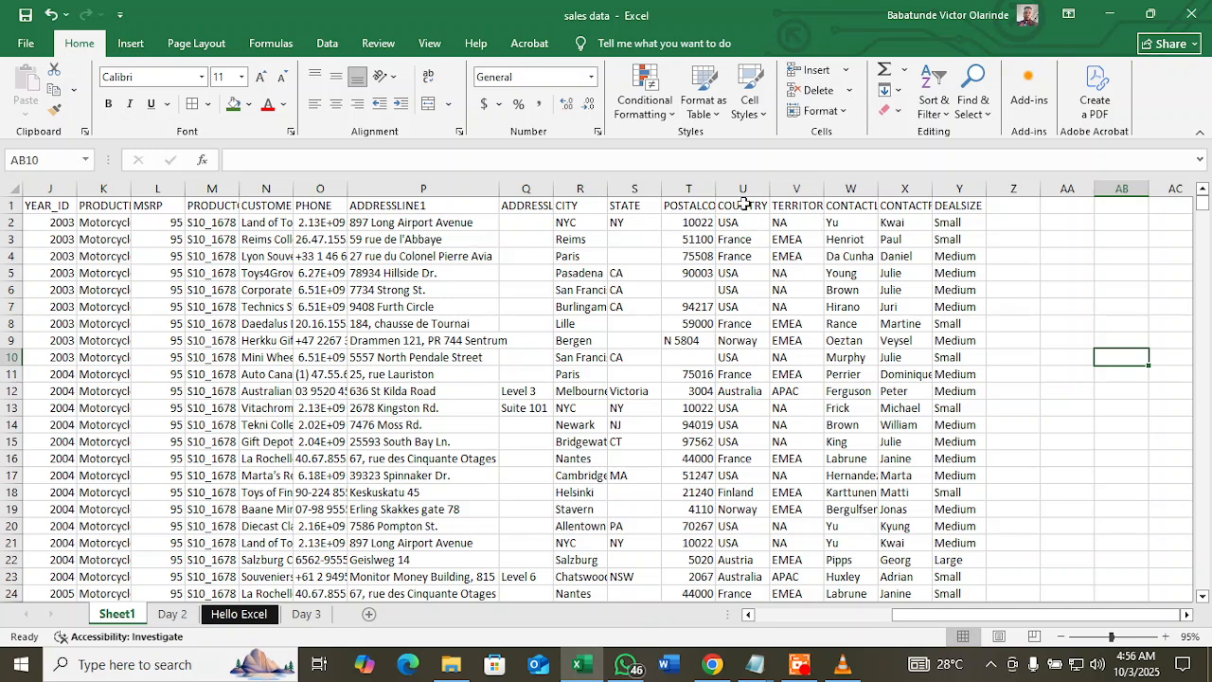
drag(743, 203, 738, 433)
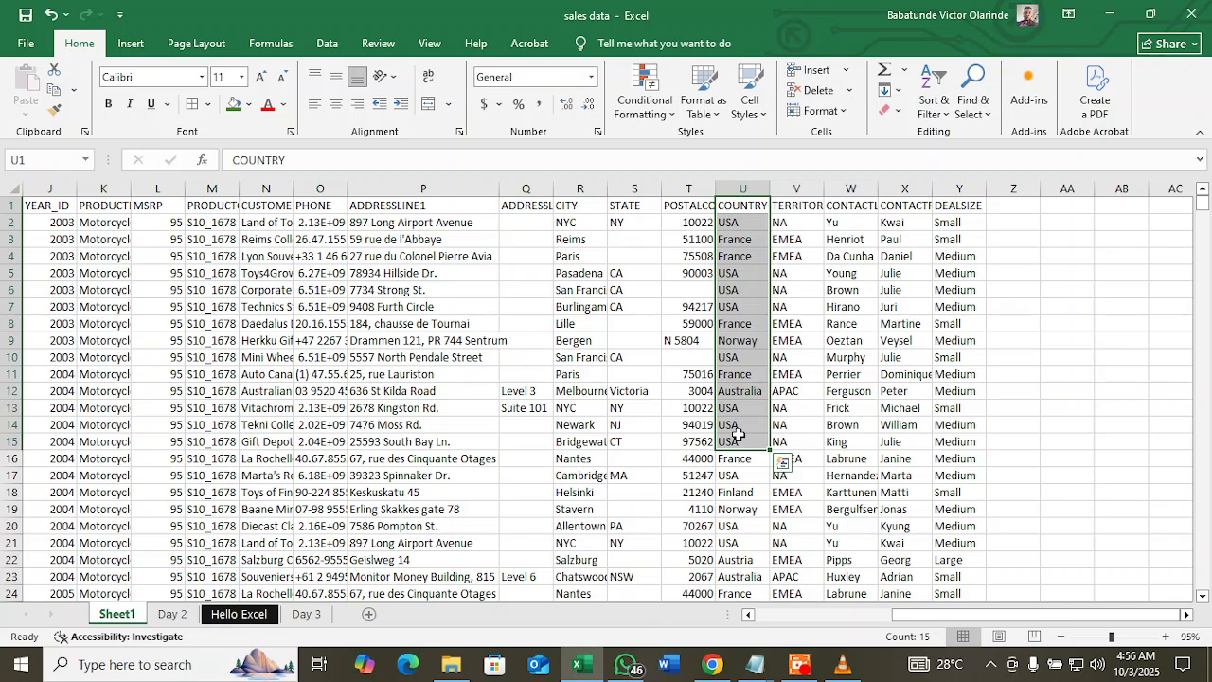
key(ctrl+c)
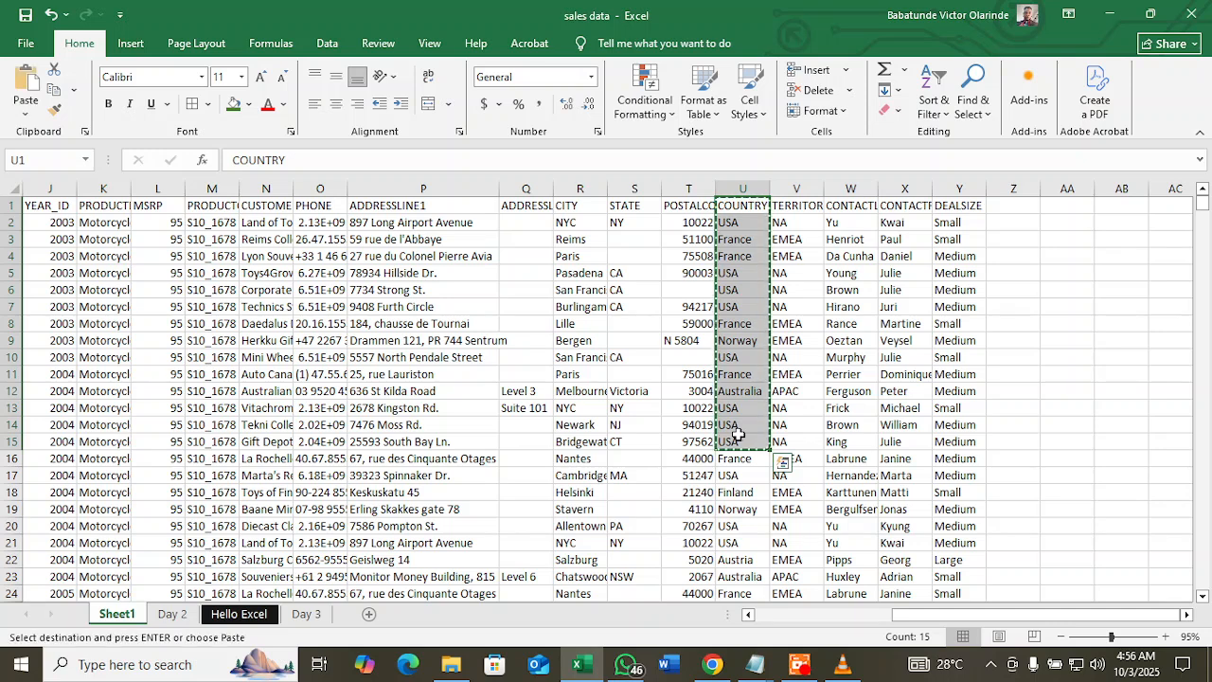
click(777, 306)
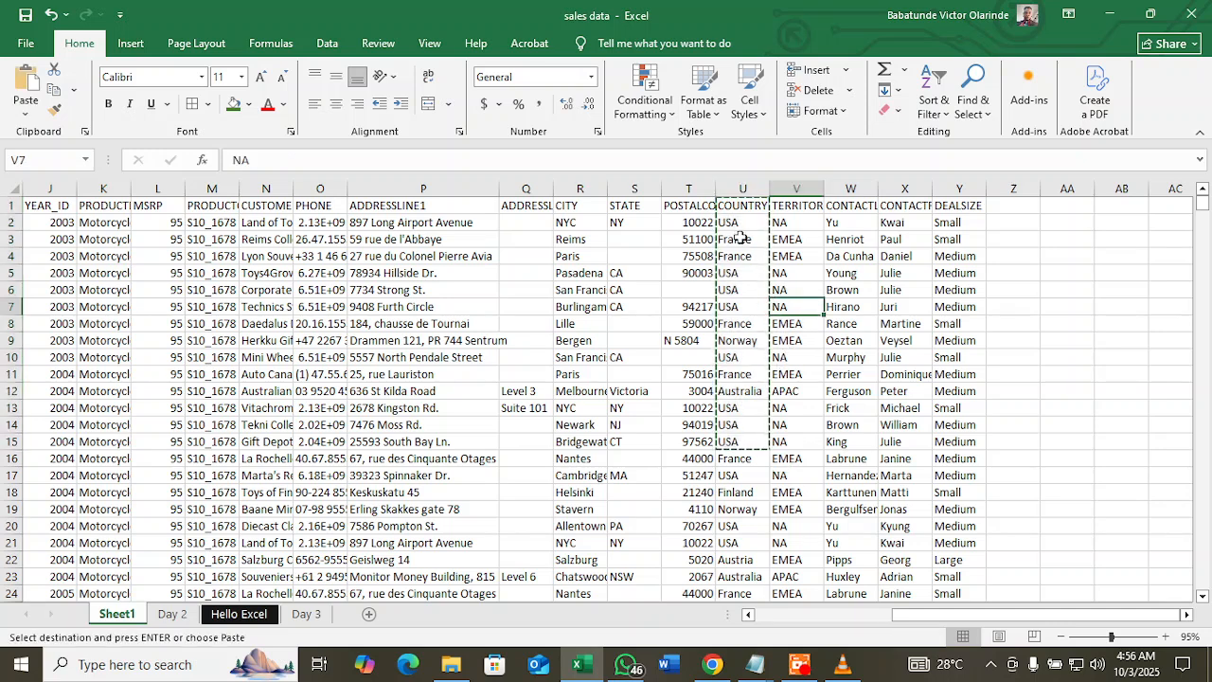
drag(739, 204, 734, 440)
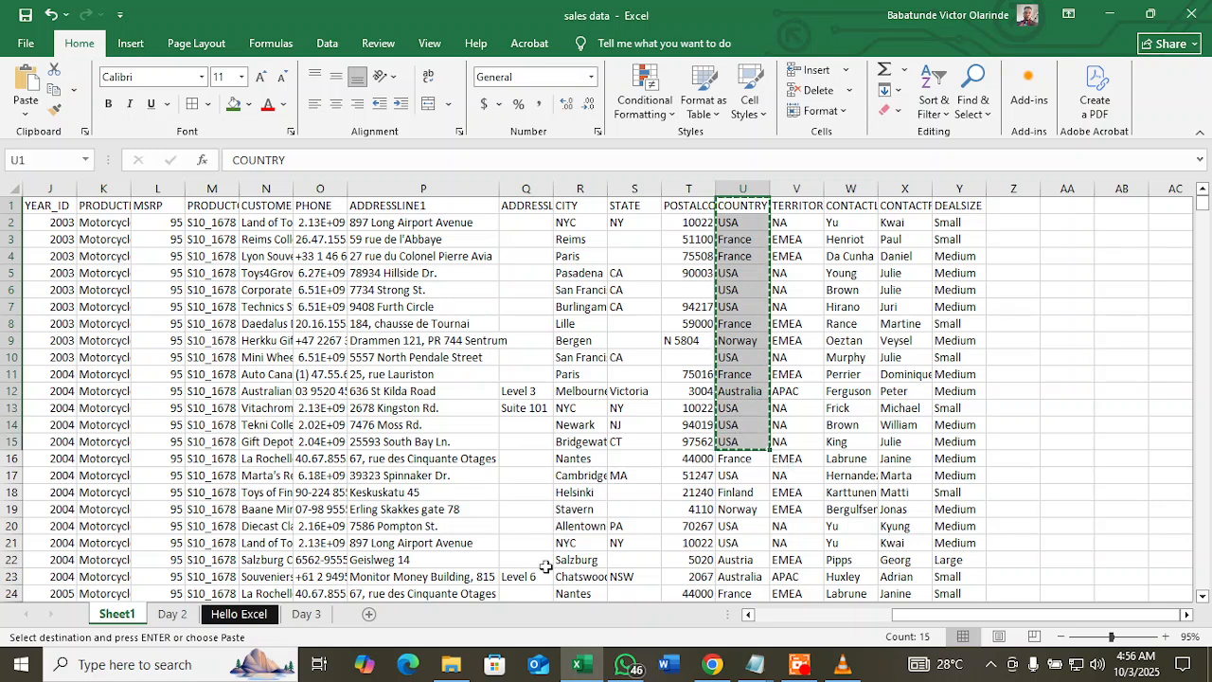
click(307, 615)
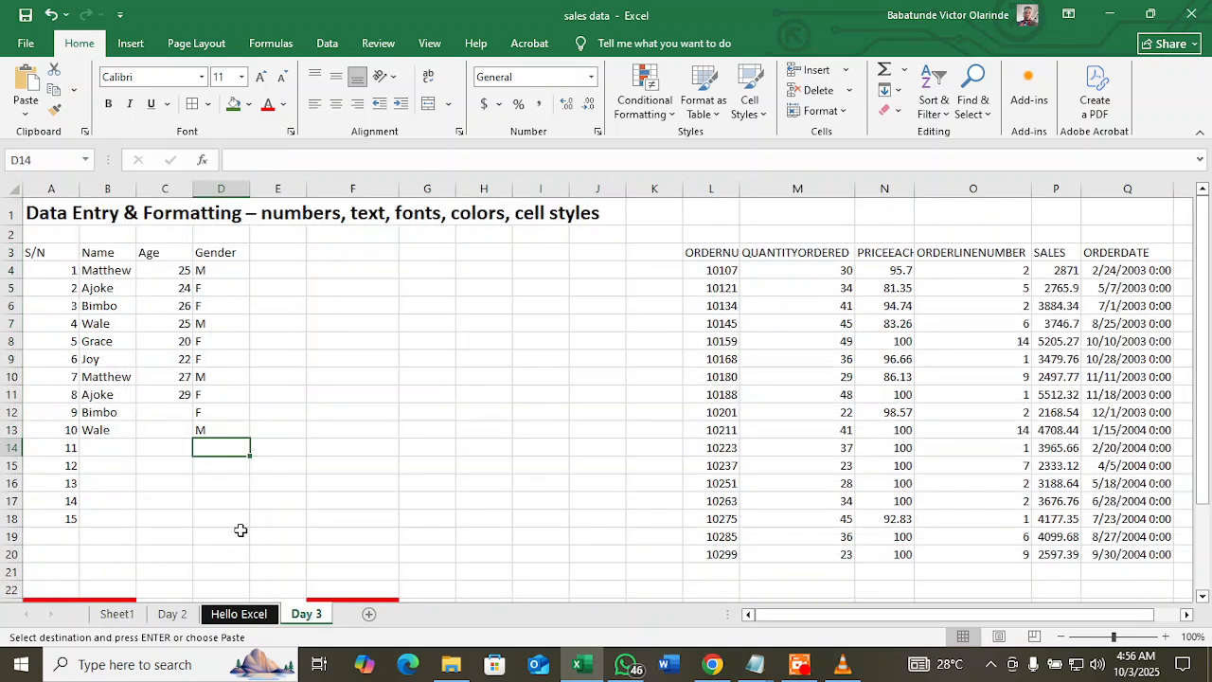
- Paste the copied COUNTRY heading and its entries into the table beside Gender, starting at cell E3
click(275, 254)
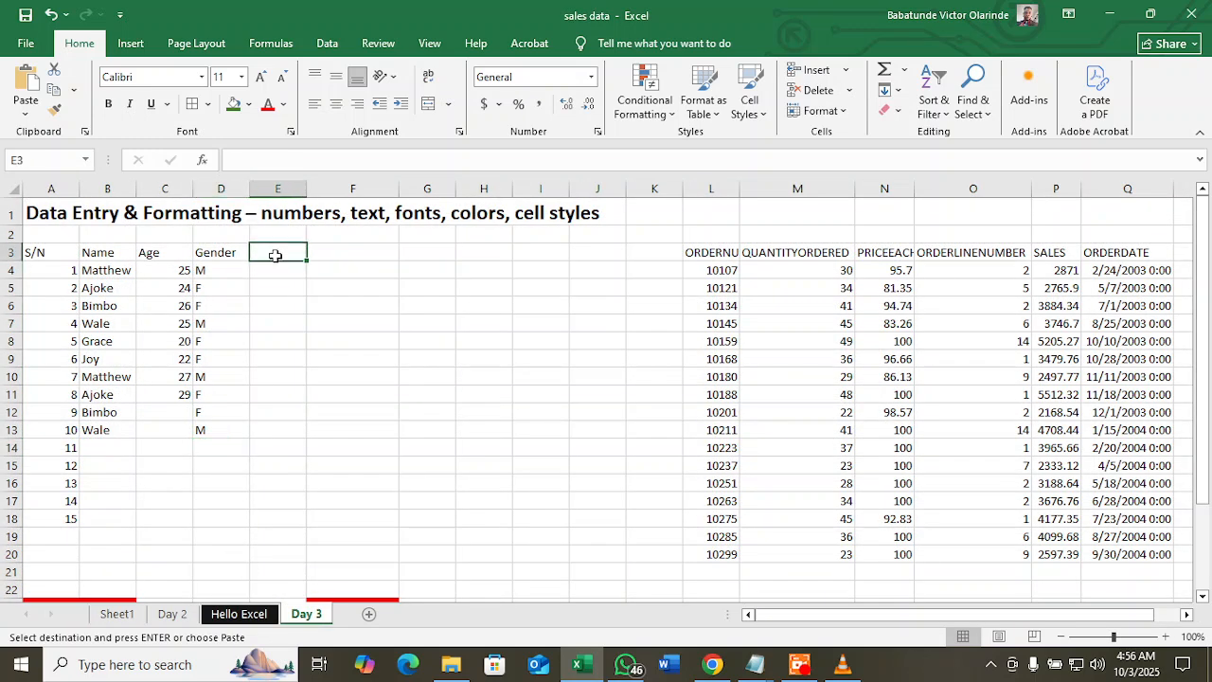
key(ctrl+v)
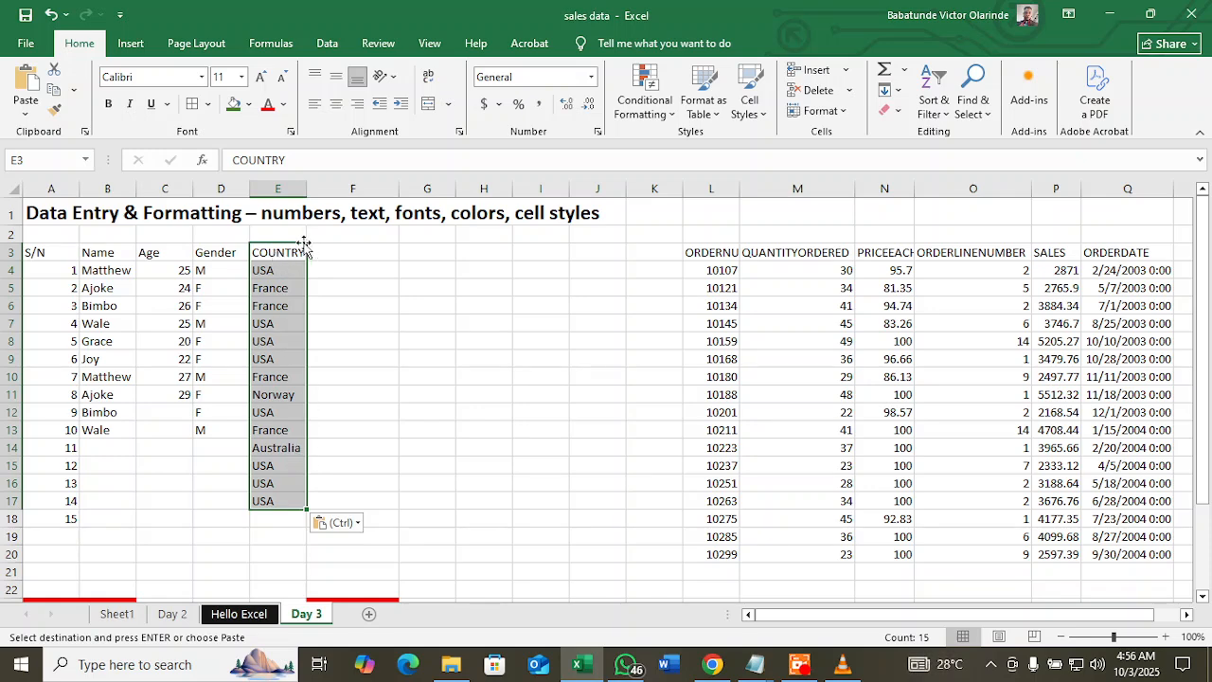
click(356, 300)
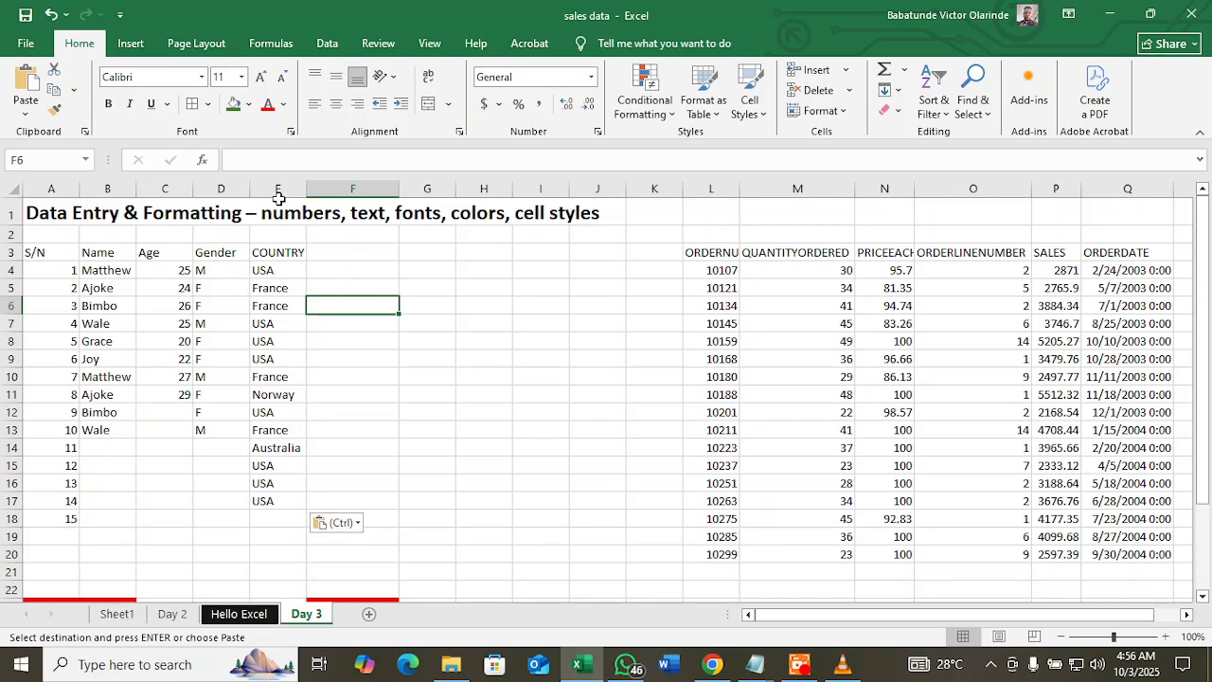
- Centre the headings in cells A3 to E3 and the table entries in cells A4 to E17 horizontally
click(35, 253)
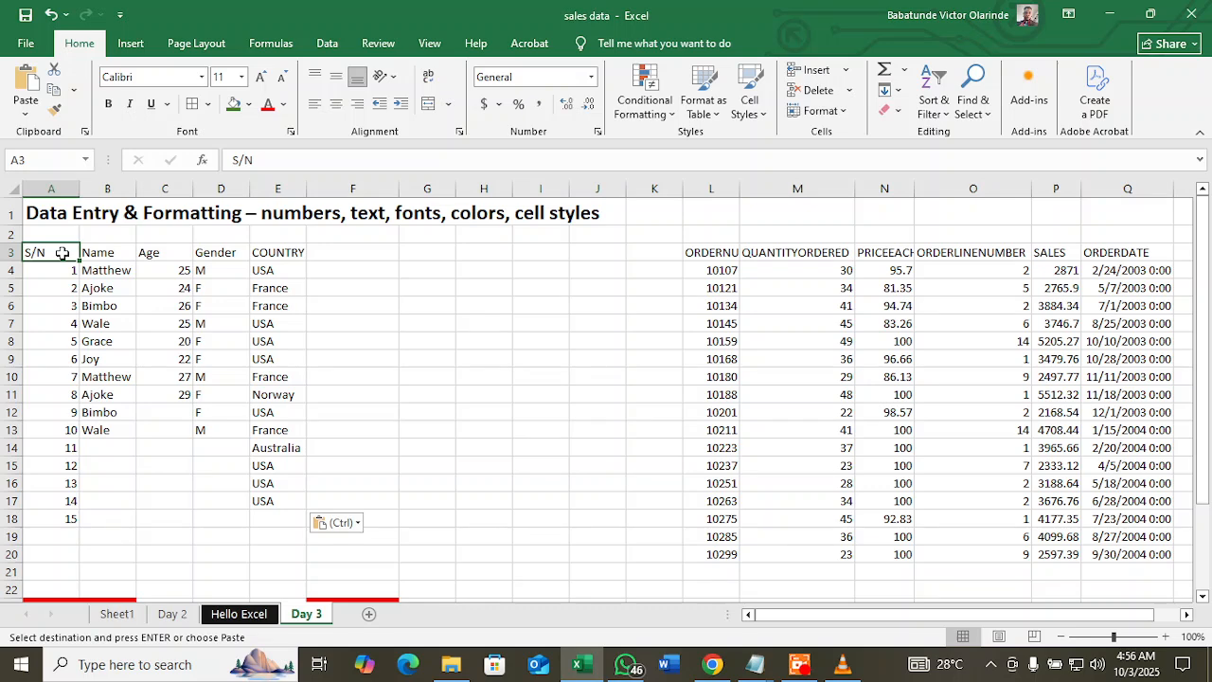
drag(62, 253, 275, 254)
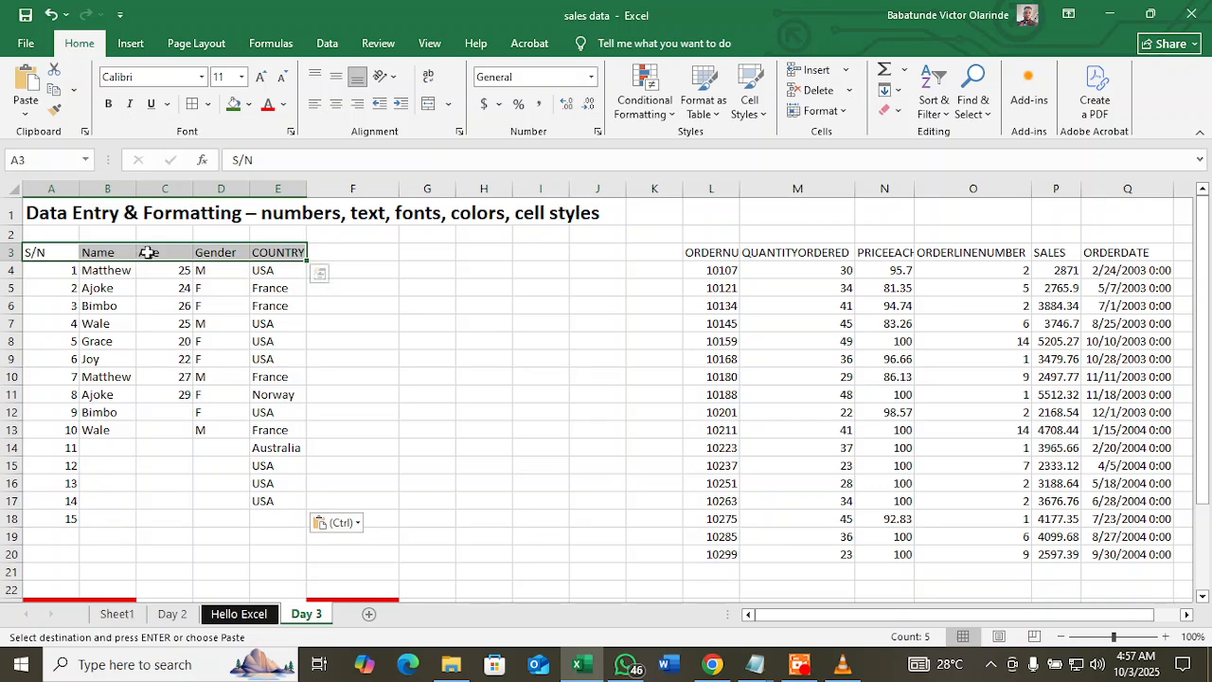
click(334, 106)
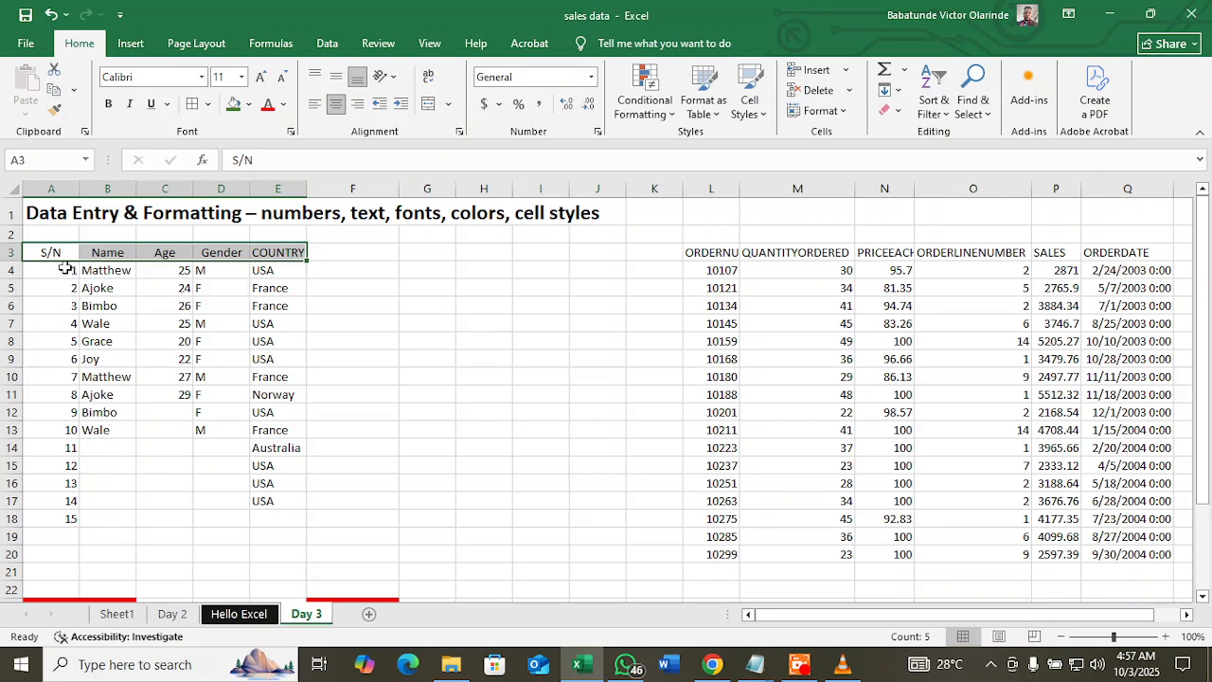
drag(69, 272, 280, 496)
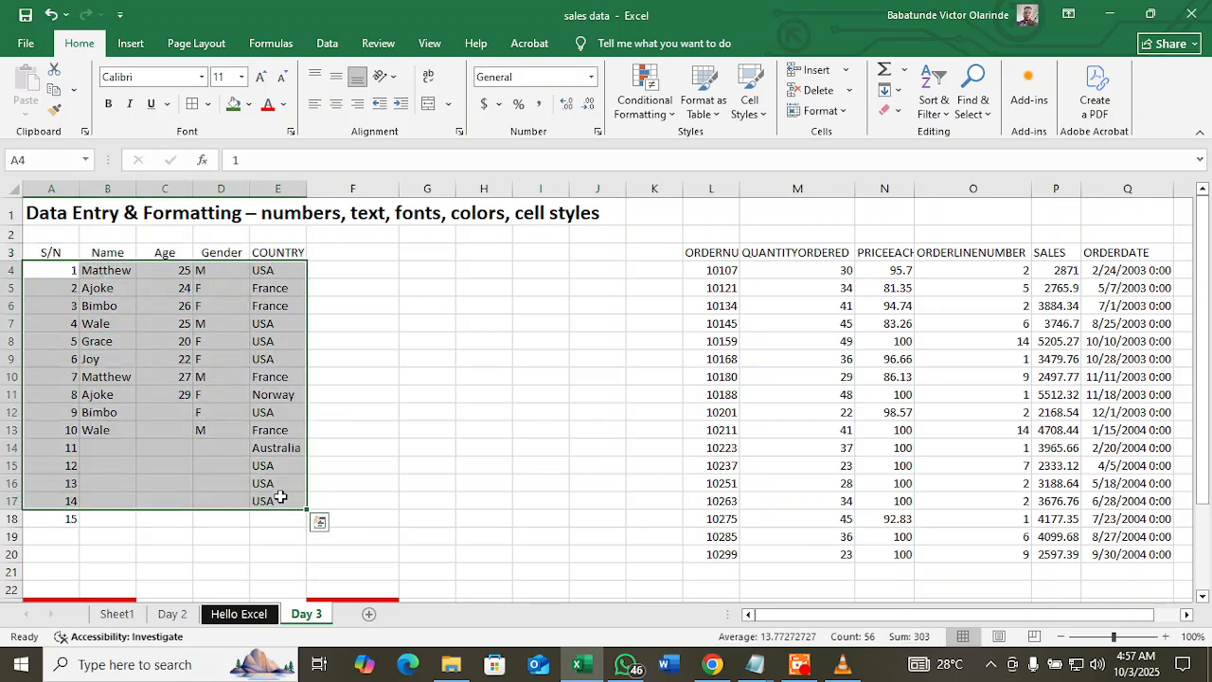
click(336, 104)
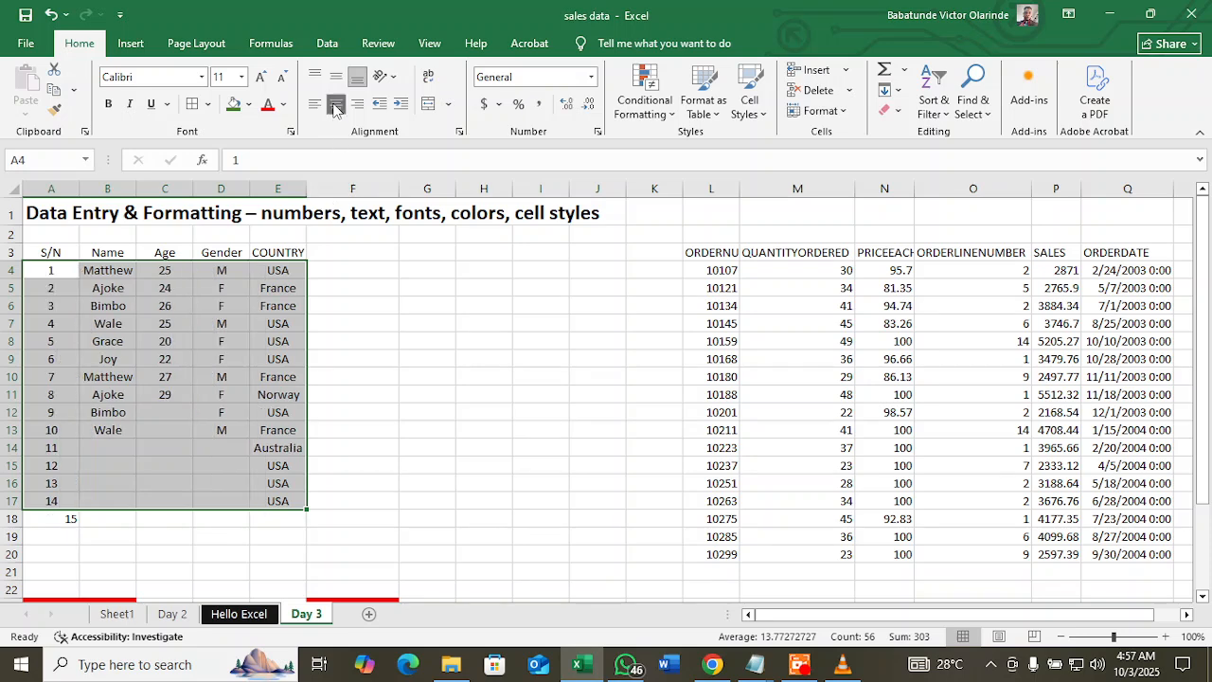
click(391, 301)
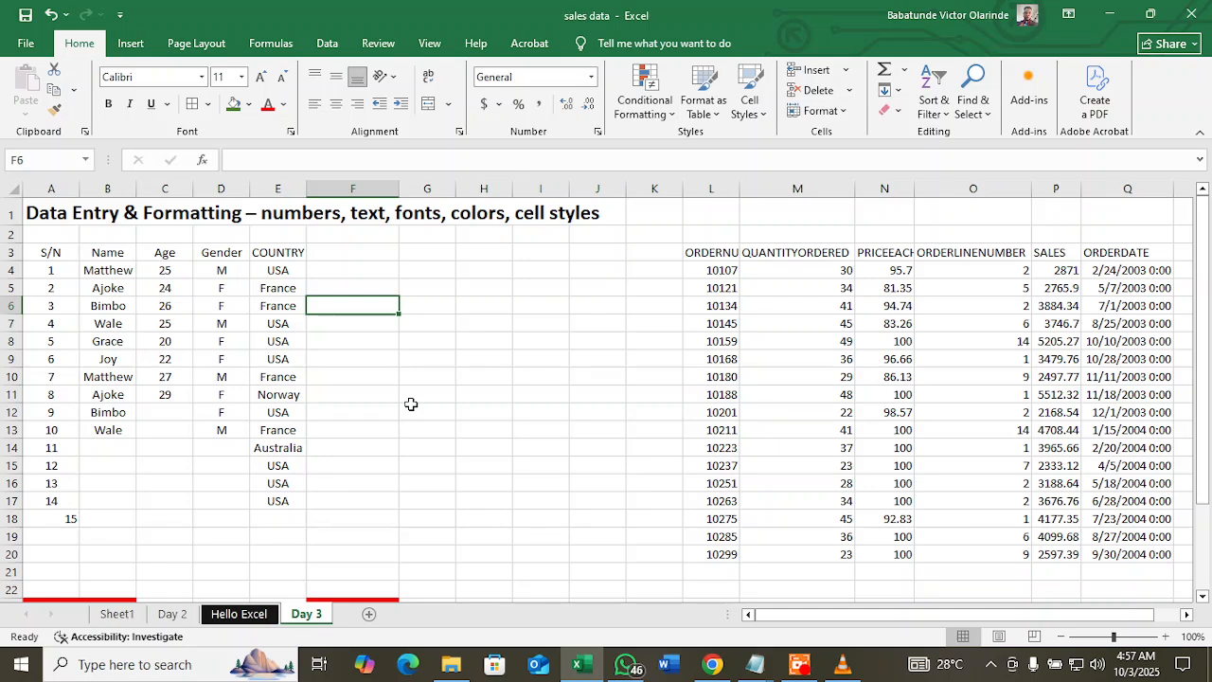
scroll(411, 405, down, 1)
scroll(433, 428, up, 1)
- Fill the heading cells A3 to E3 with Gold, Accent 4, Lighter 60%
drag(39, 254, 289, 254)
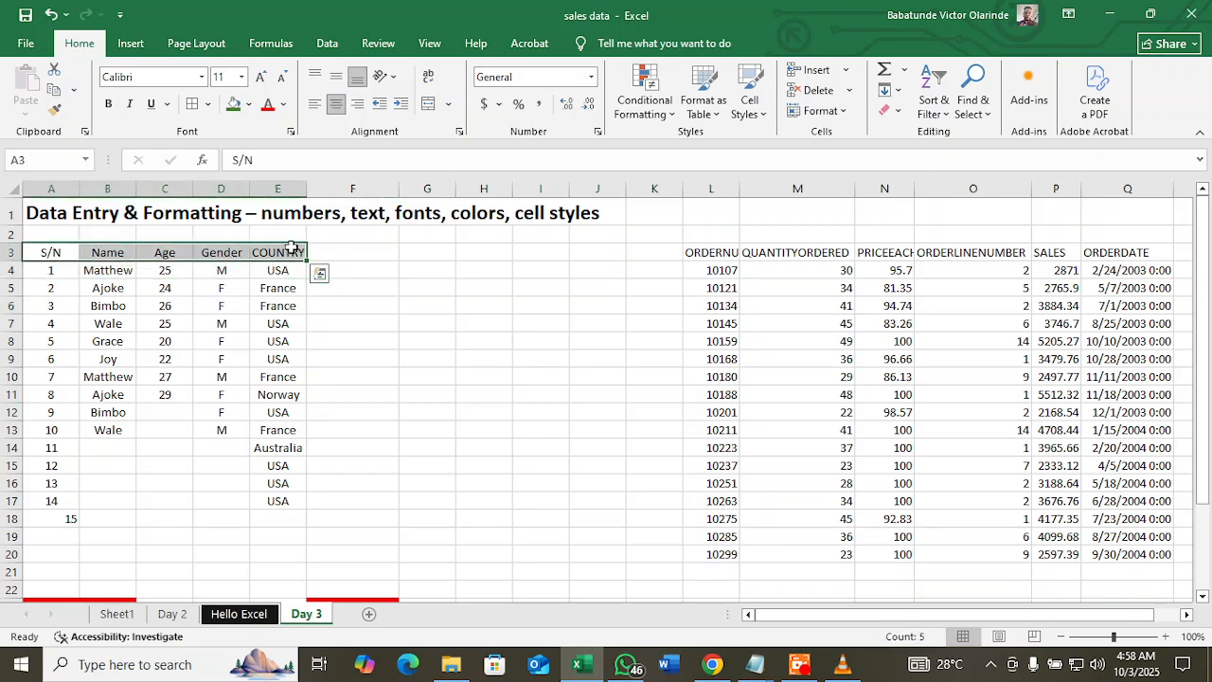
click(251, 104)
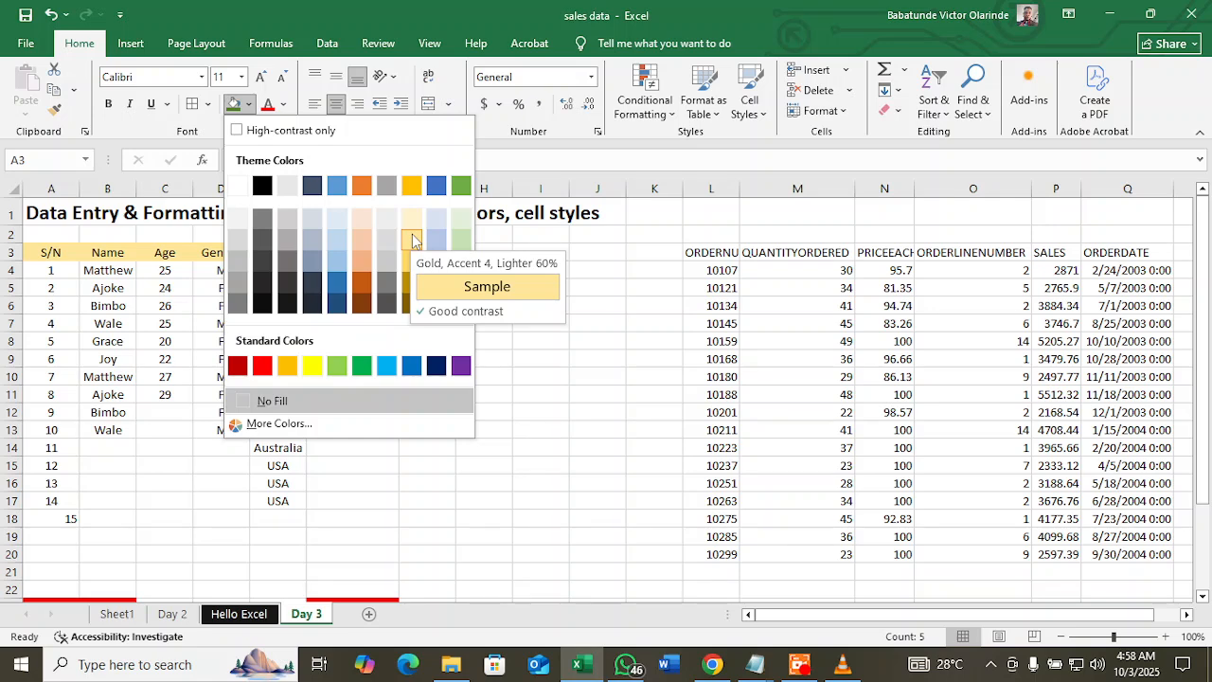
click(413, 240)
click(341, 323)
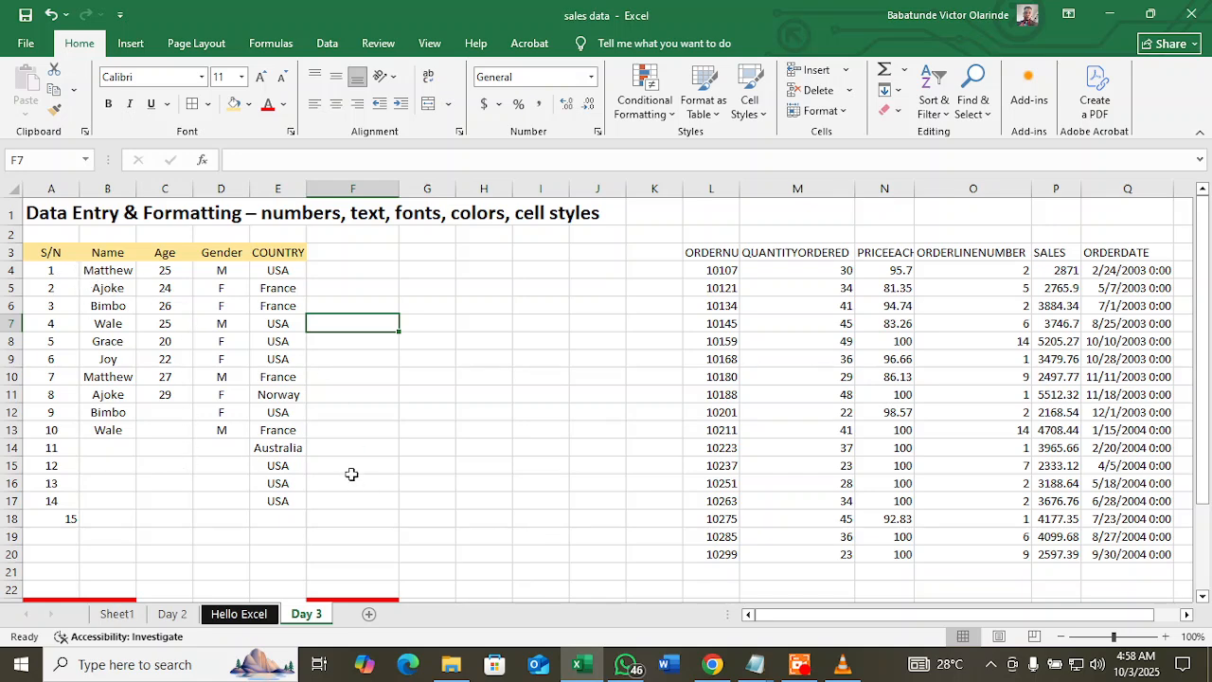
- Centre the serial number in cell A18 and set the font of cells A3 to E18 to Bahnschrift Light
click(54, 514)
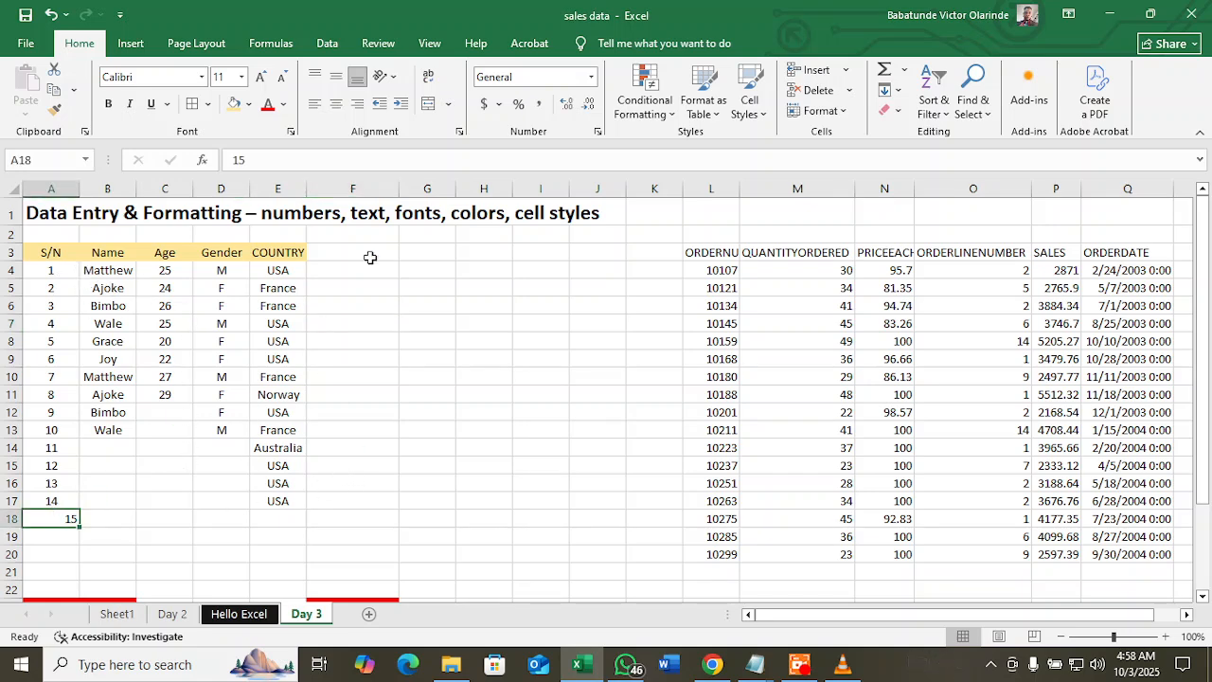
click(336, 103)
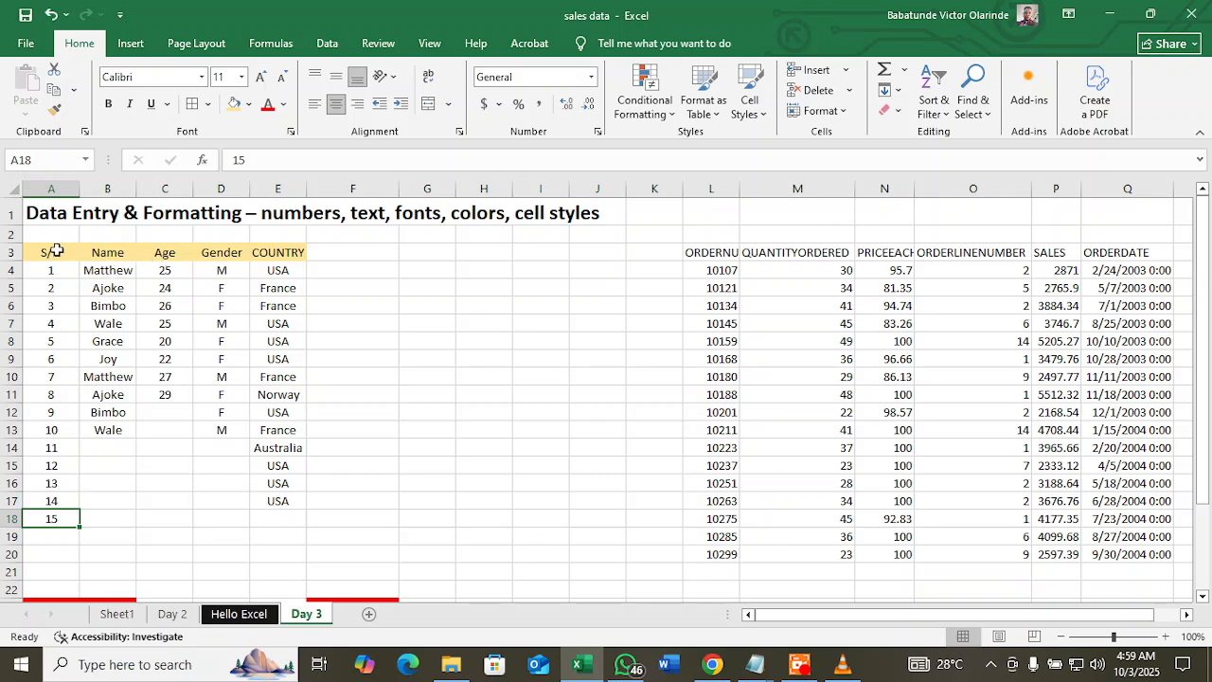
drag(52, 251, 275, 515)
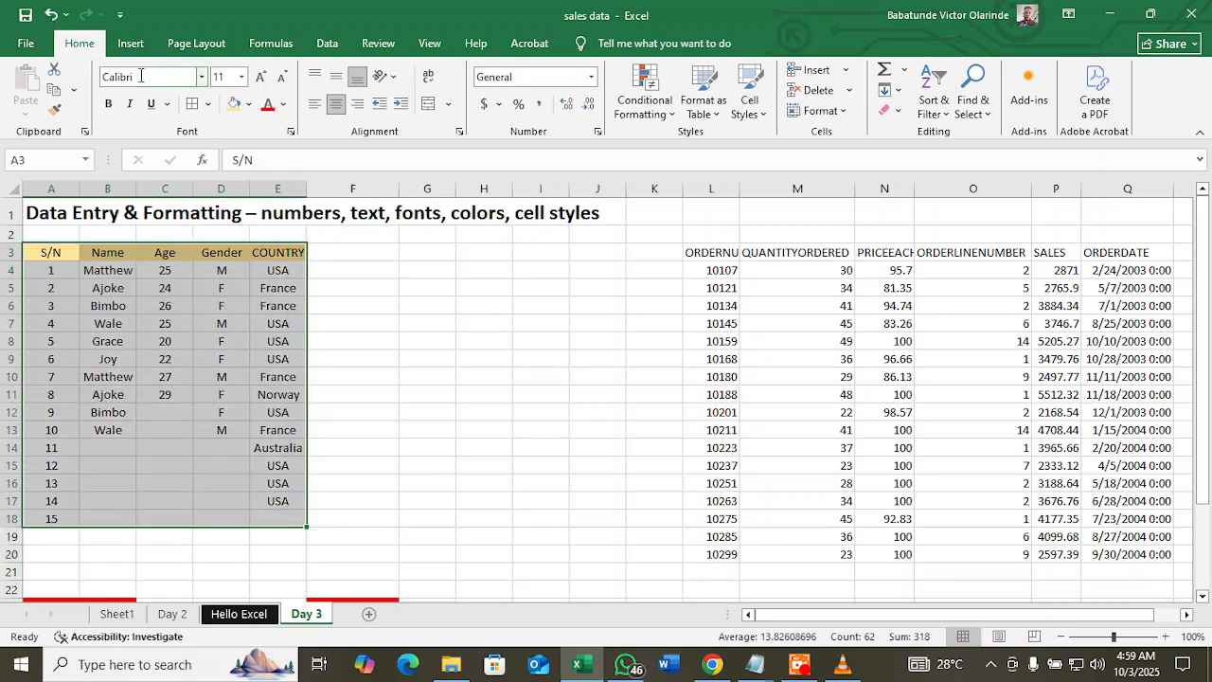
click(202, 77)
click(202, 77)
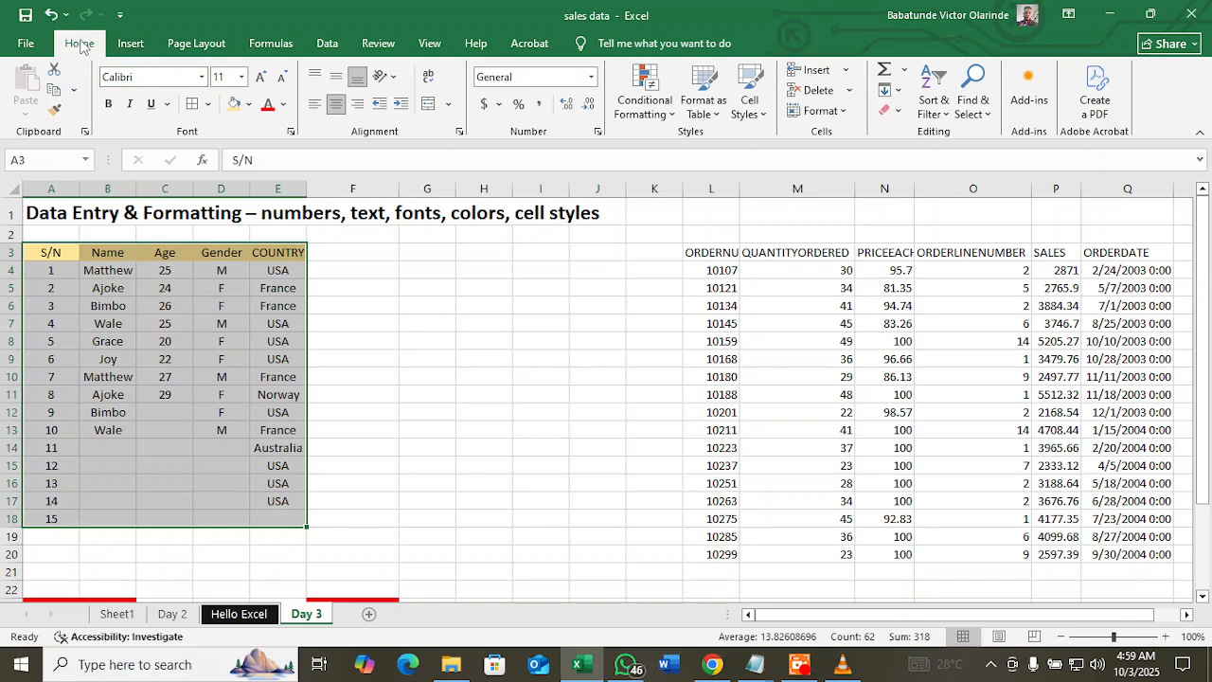
click(130, 43)
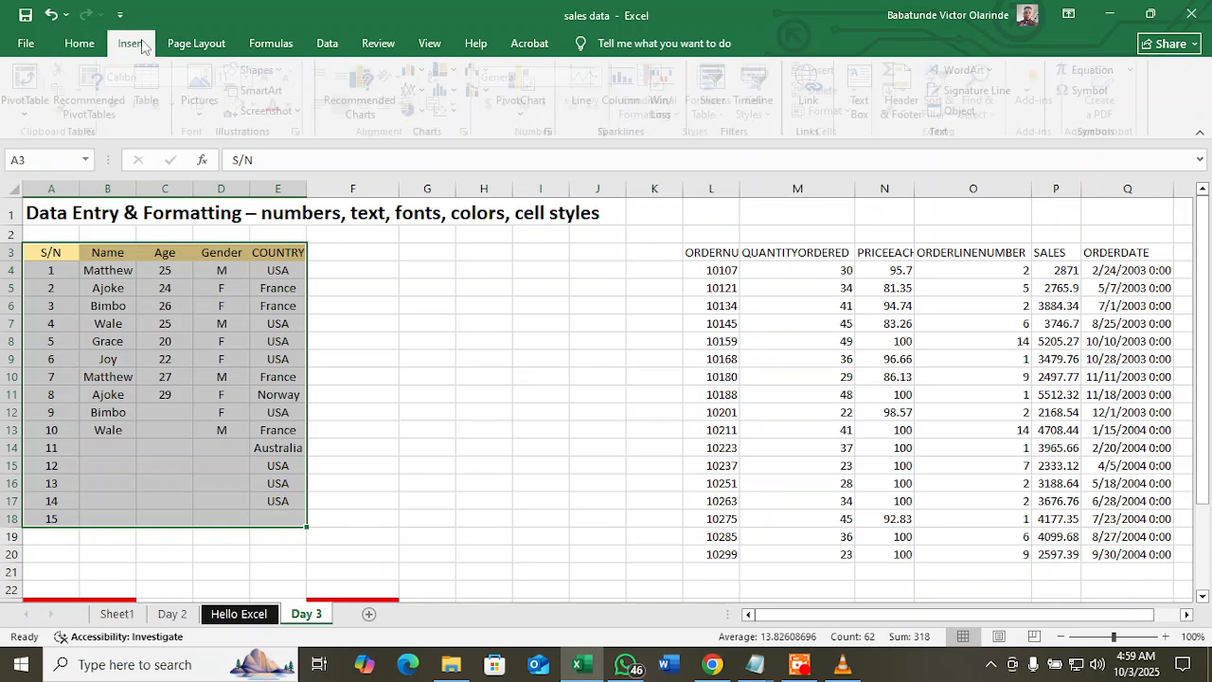
click(196, 43)
click(73, 44)
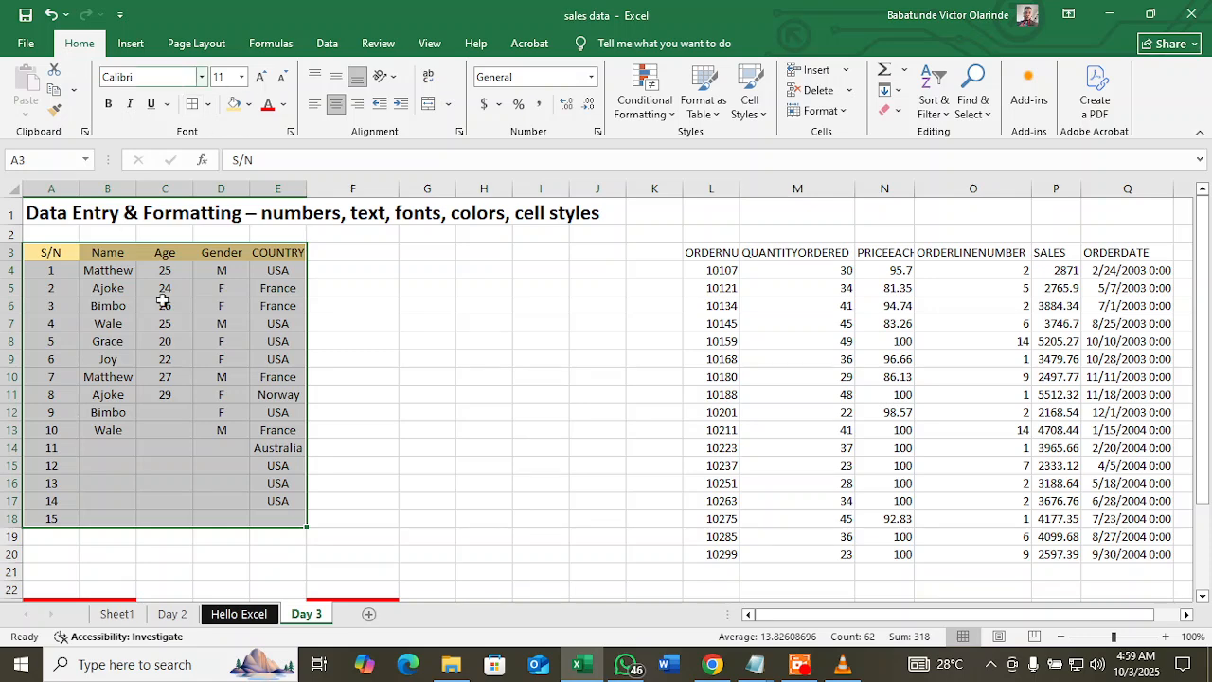
click(202, 76)
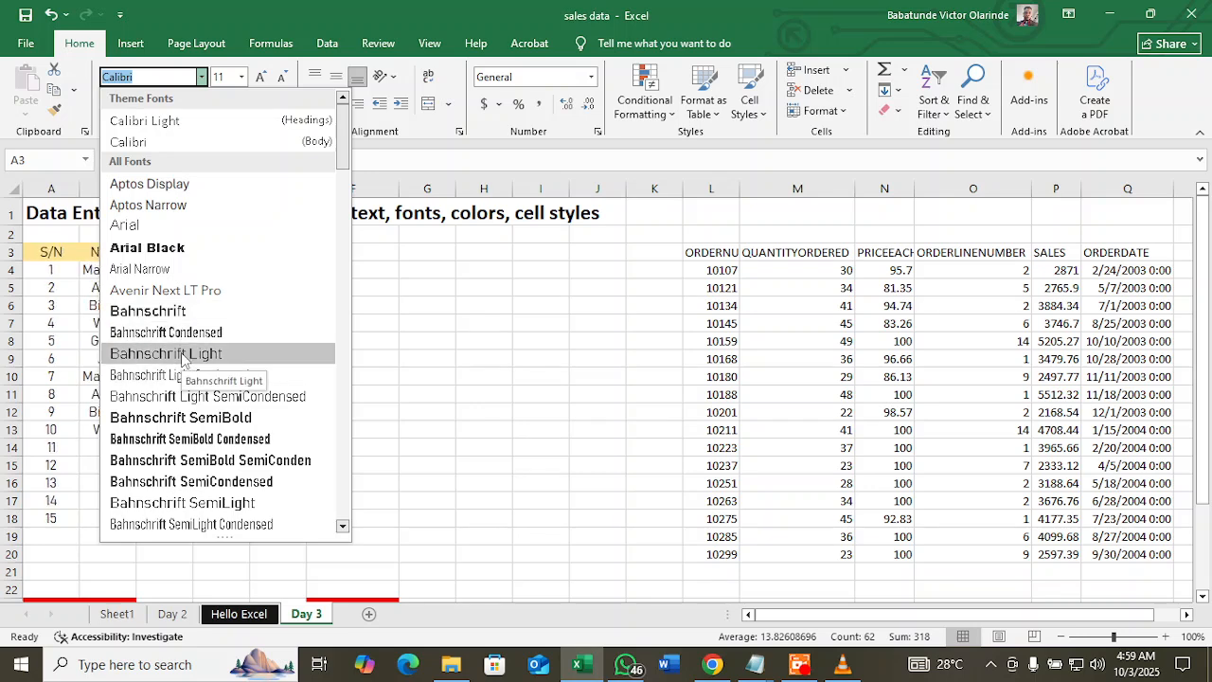
click(183, 355)
click(415, 360)
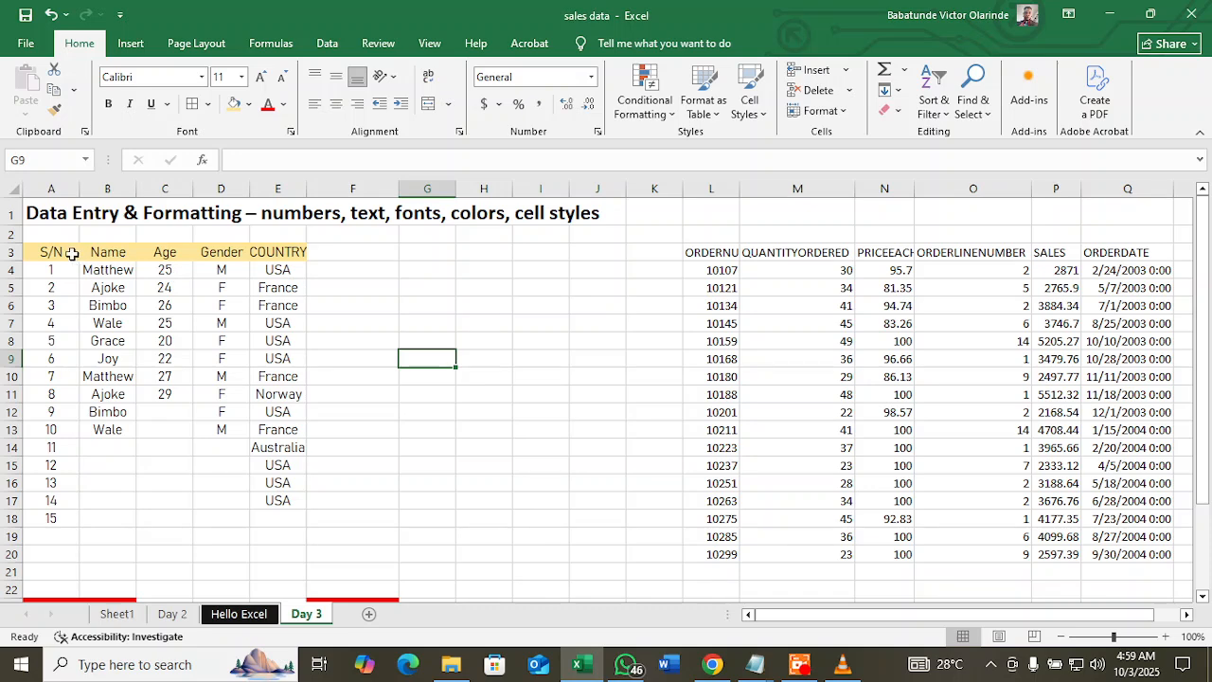
- Apply All Borders to the table cells A3 to E17
drag(52, 252, 273, 505)
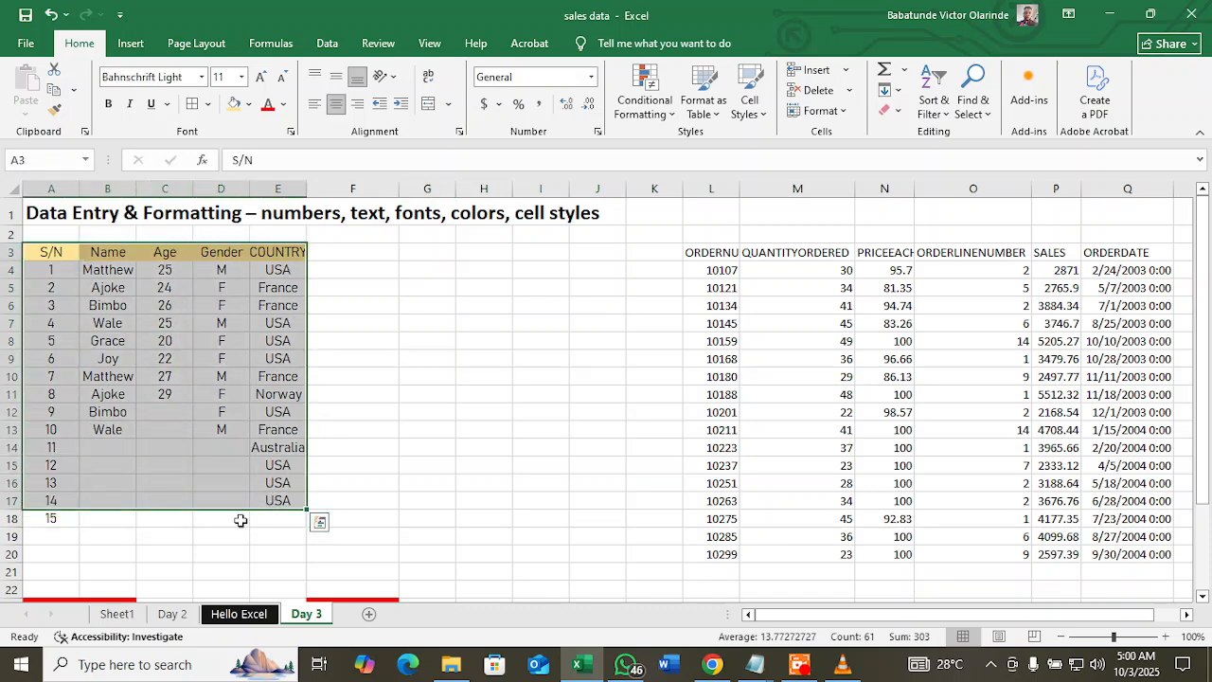
click(209, 104)
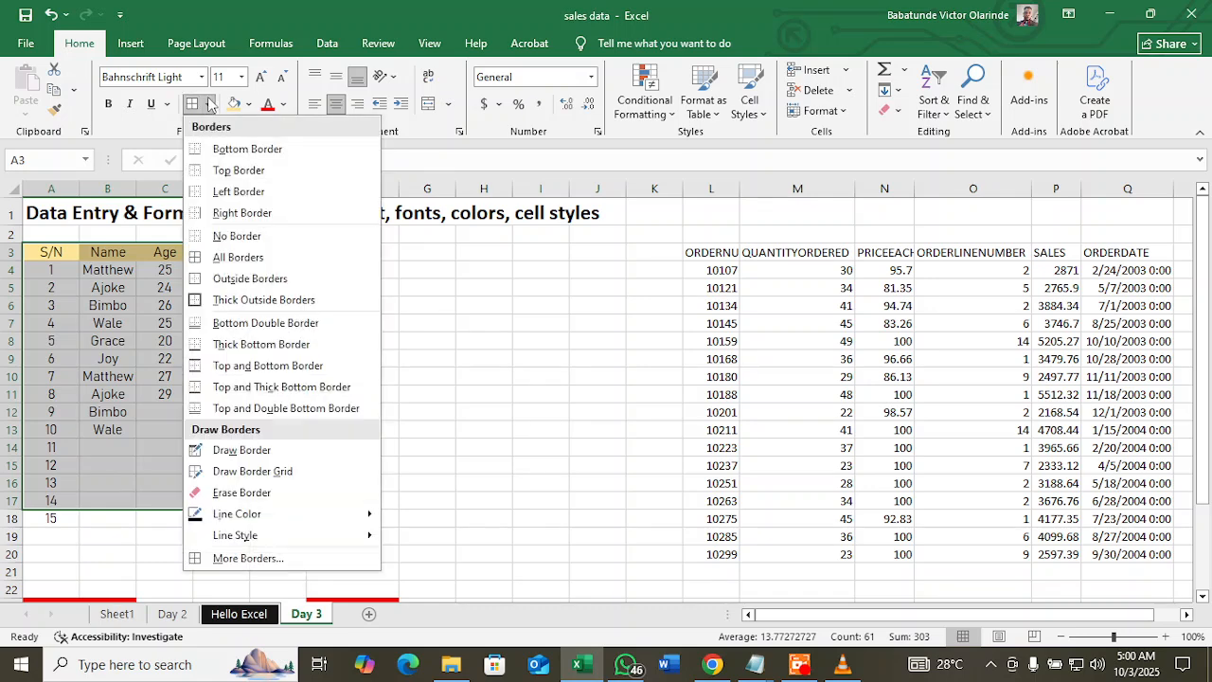
click(262, 268)
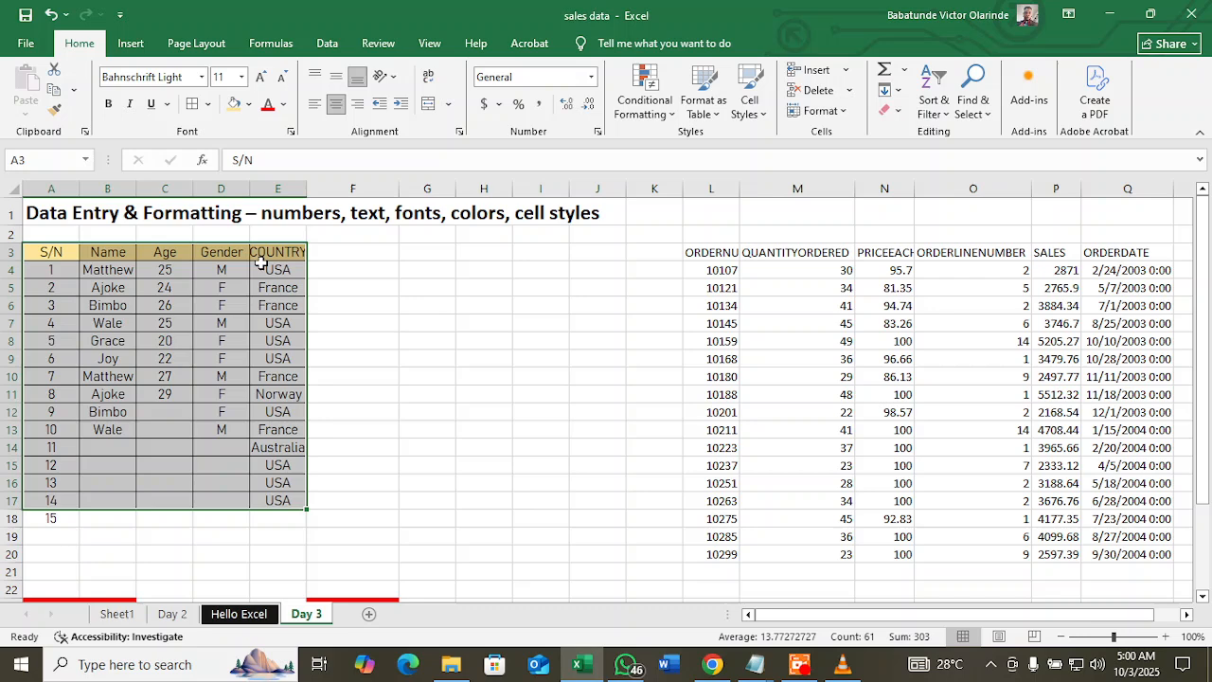
click(278, 342)
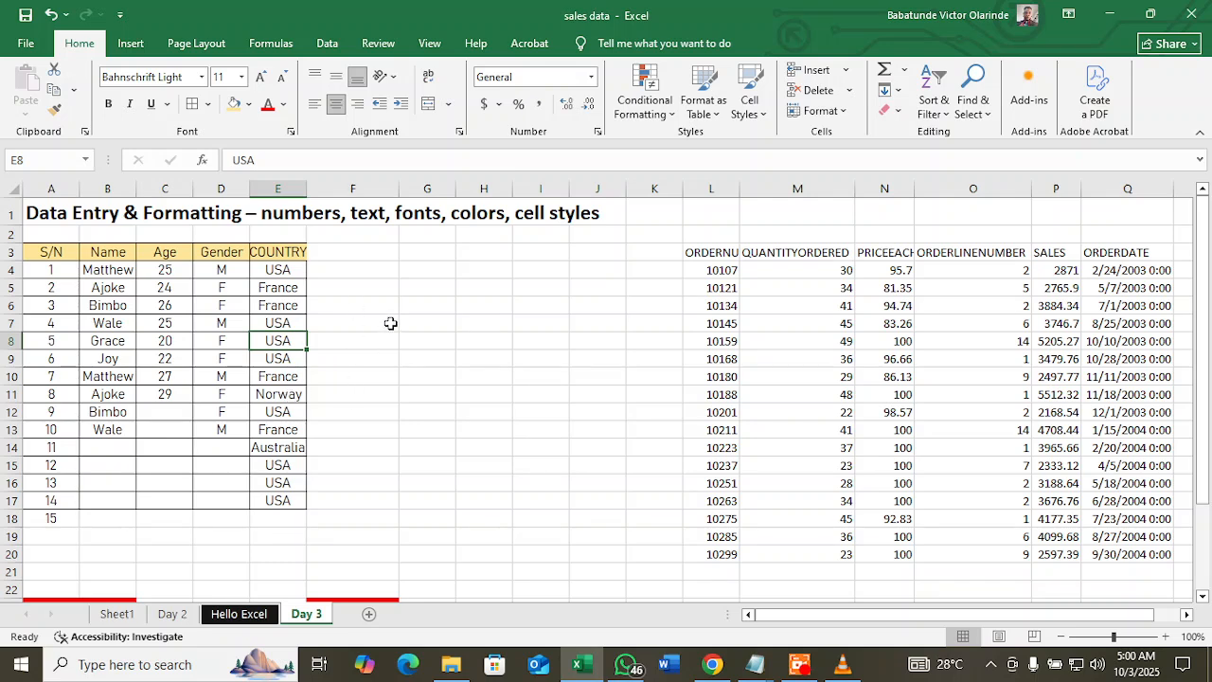
key(Right)
key(Right)
key(Right)
key(Right)
click(530, 427)
click(428, 288)
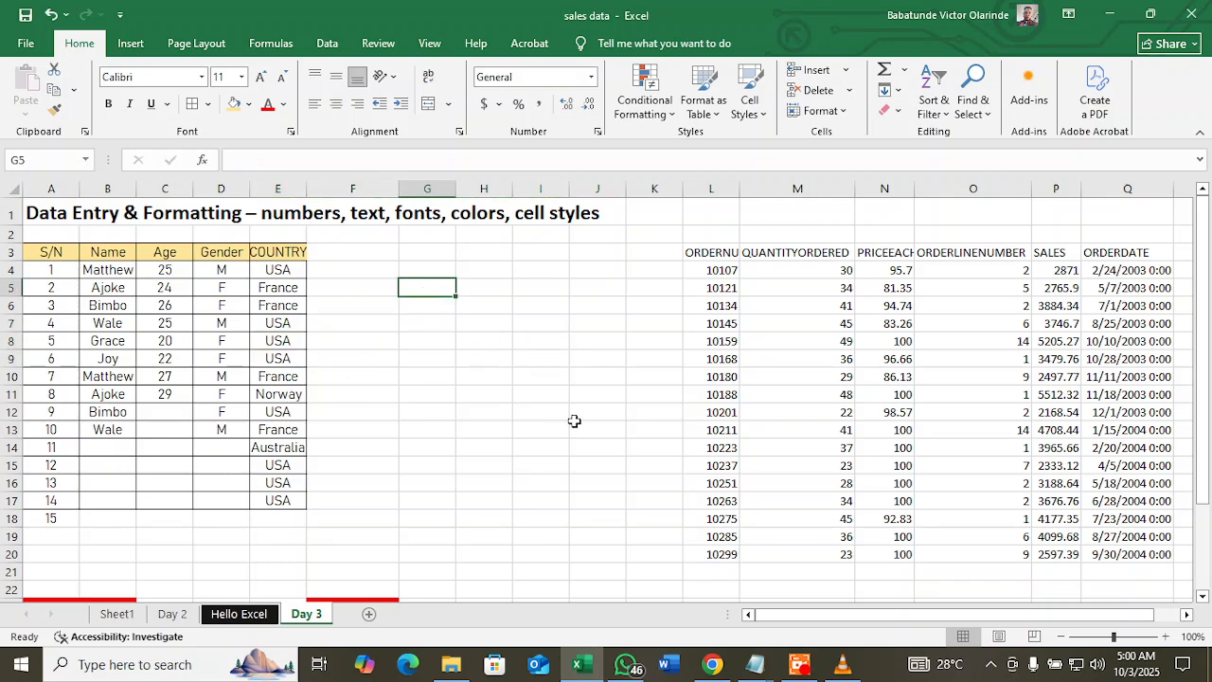
click(548, 449)
click(420, 345)
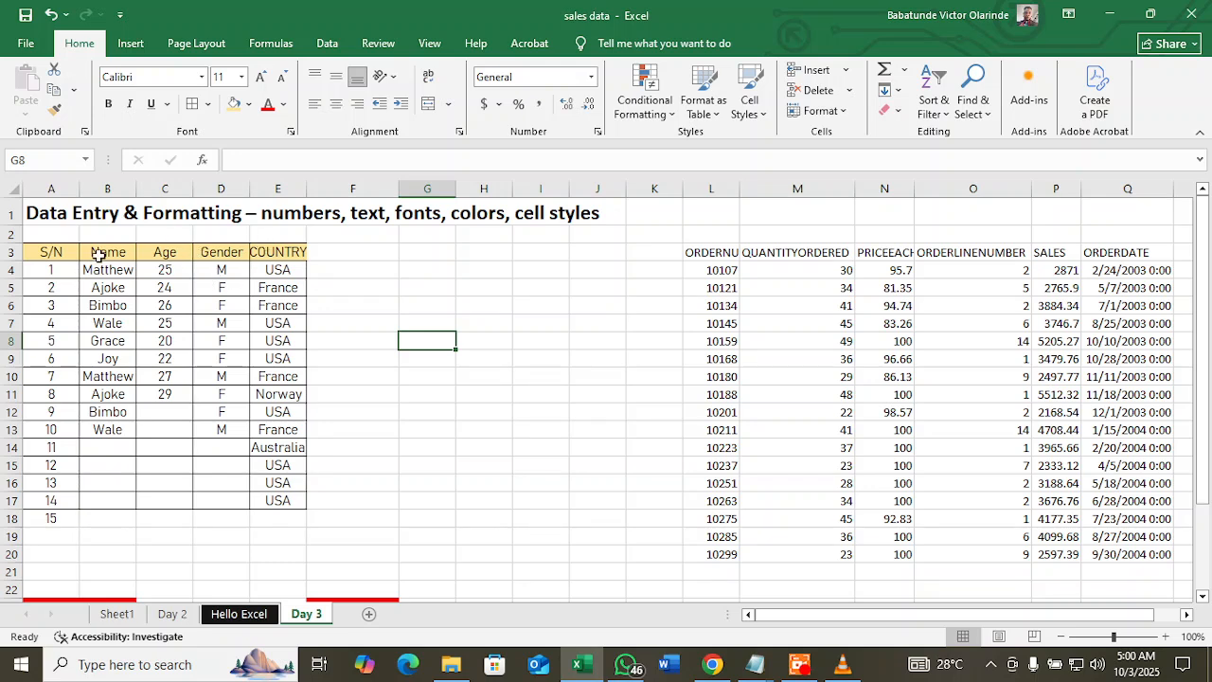
- Change the fill of the heading cells A3 to E3 to a medium gray theme colour
drag(57, 252, 281, 252)
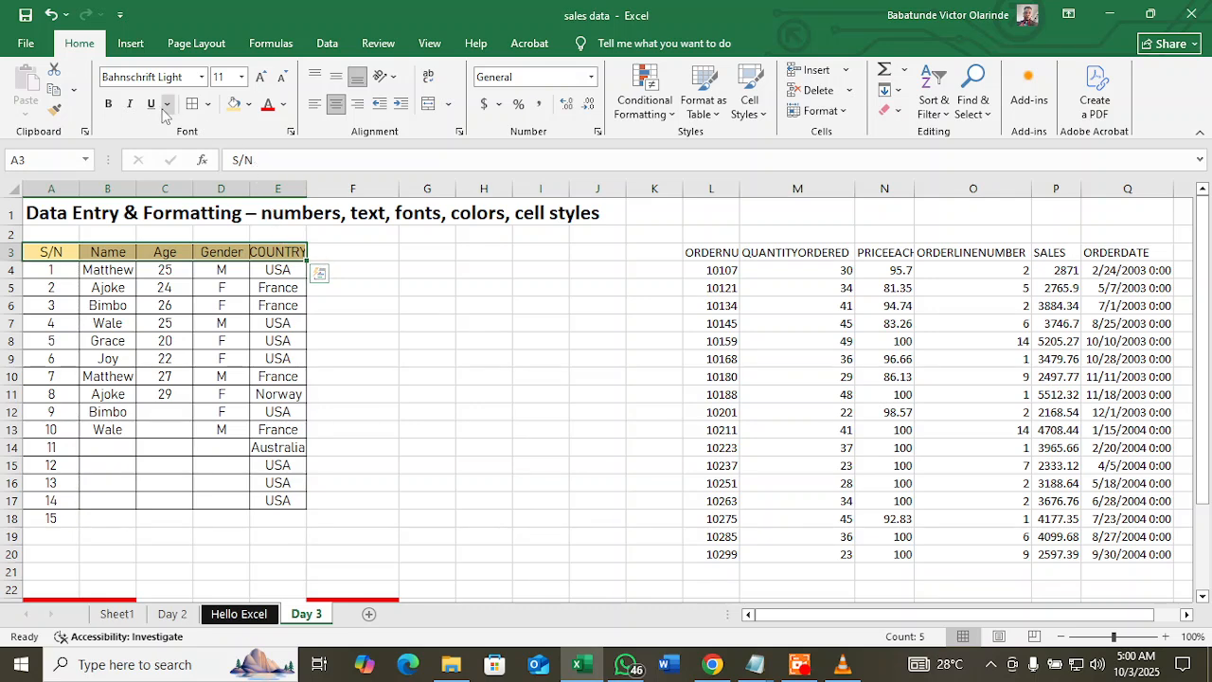
click(250, 105)
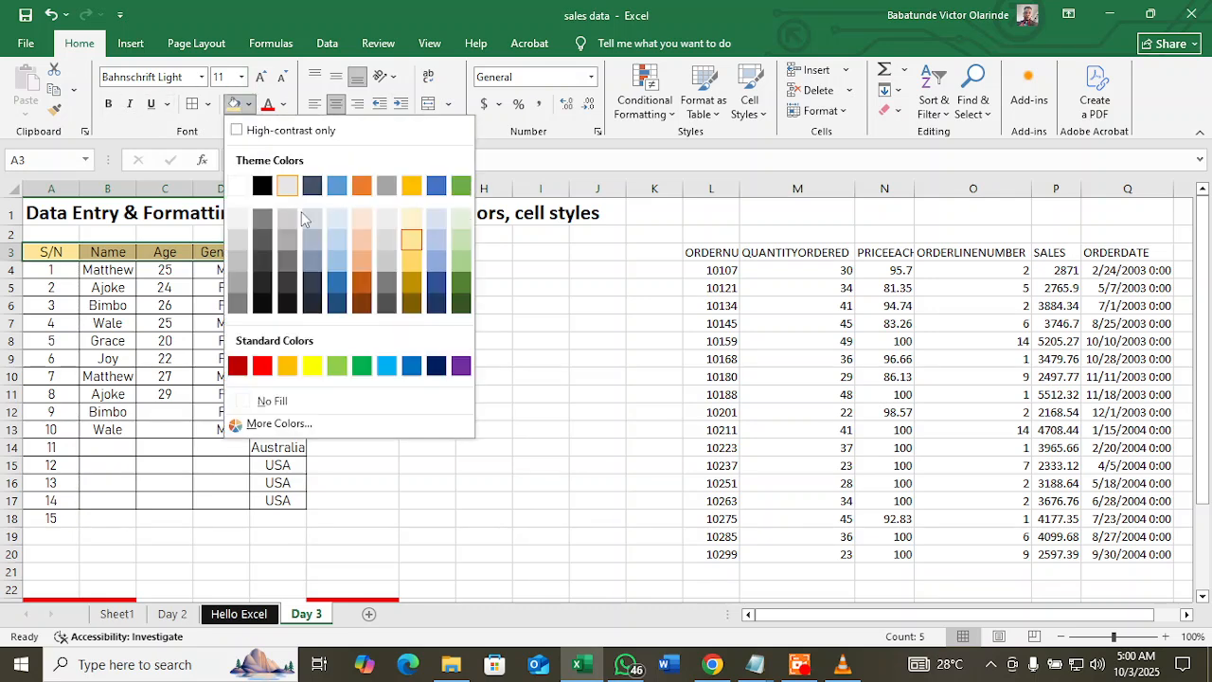
click(390, 265)
click(426, 357)
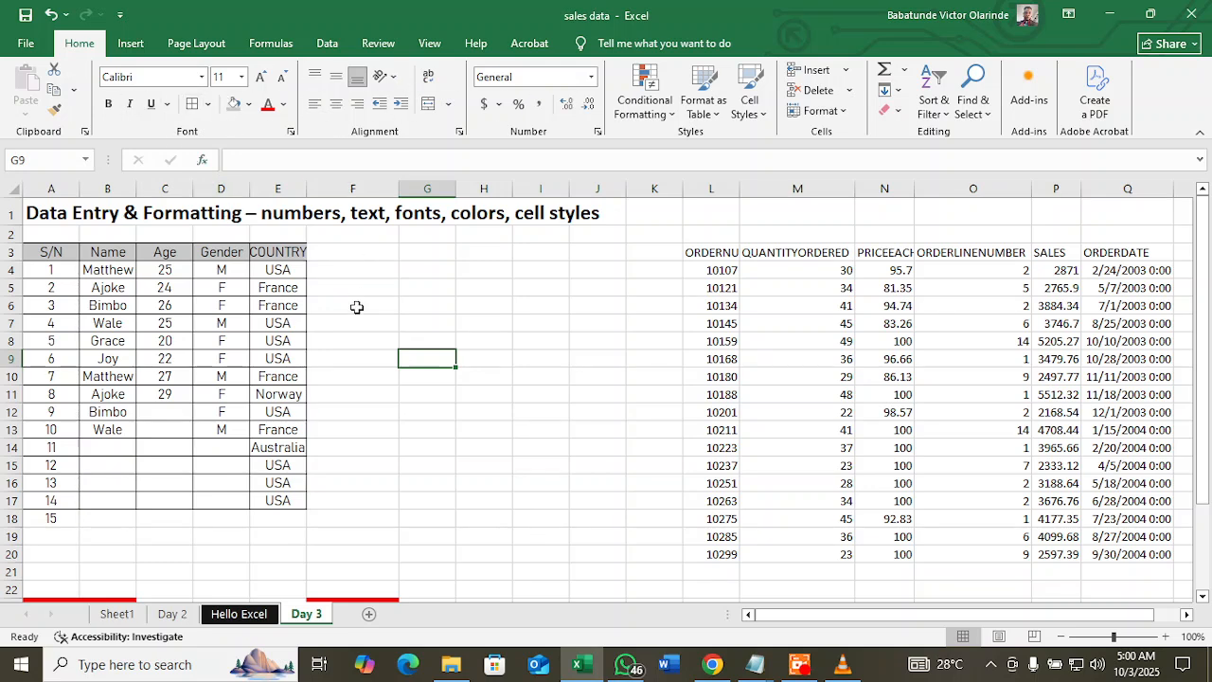
- Change the fill of the heading cells A3 to E3 to Gold, Accent 4, Lighter 40%
drag(57, 252, 273, 253)
right_click(272, 254)
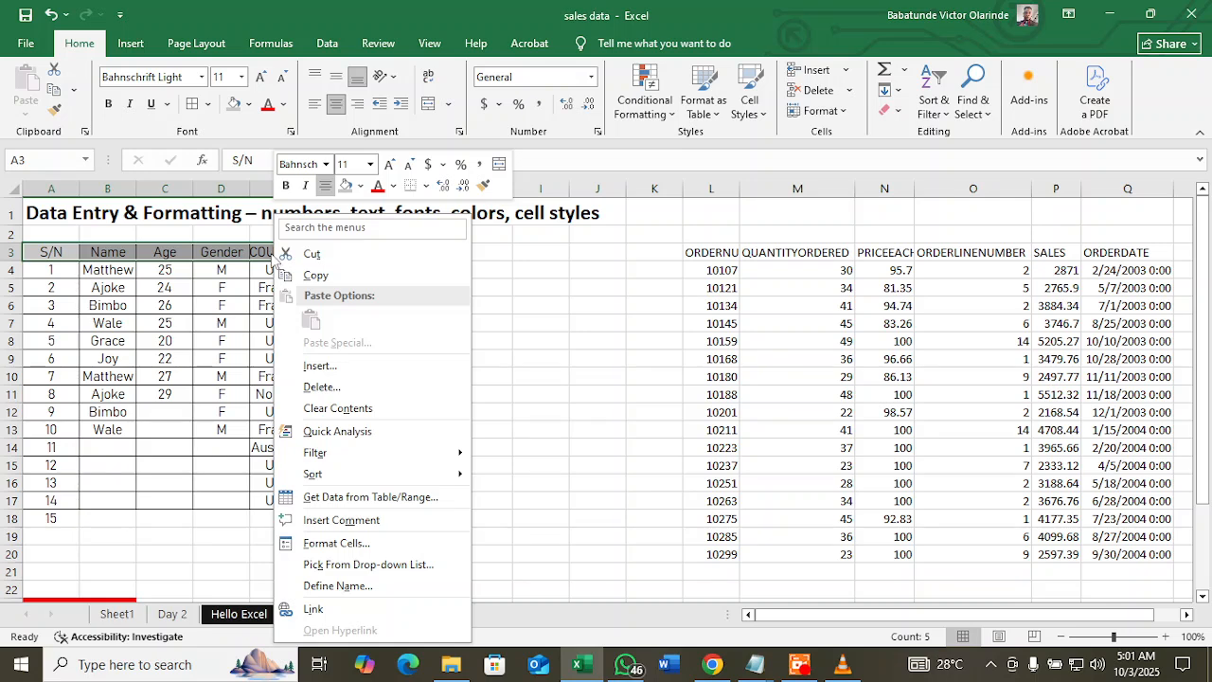
right_click(260, 253)
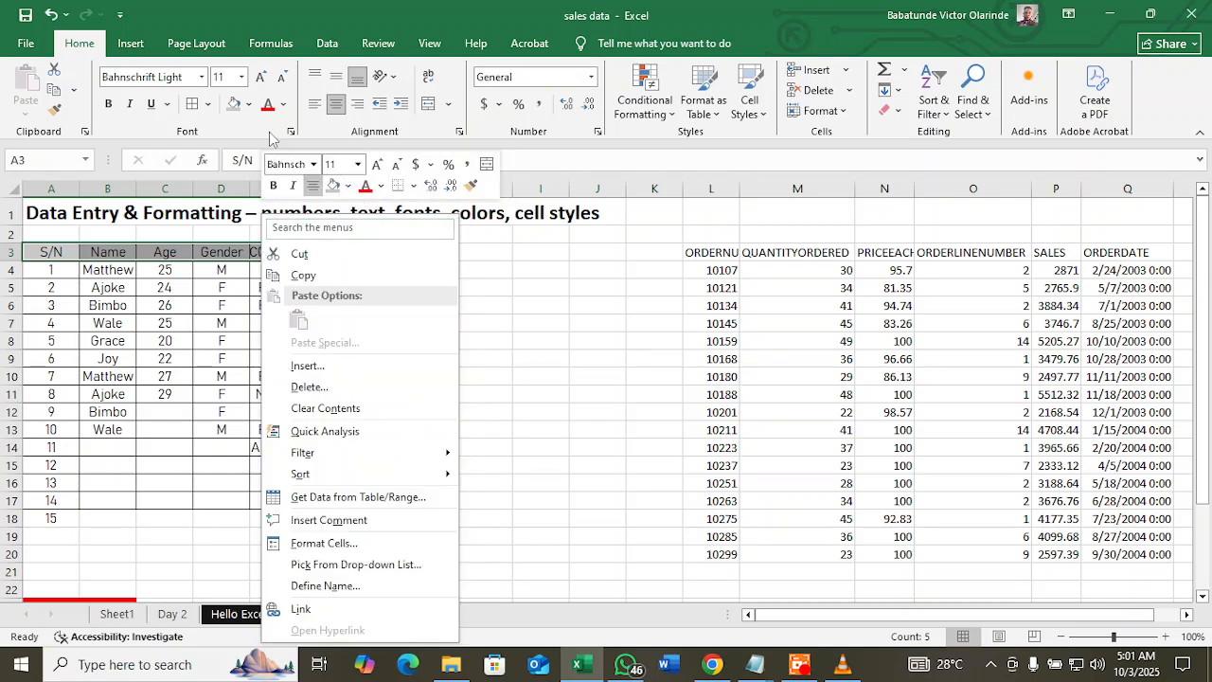
click(347, 185)
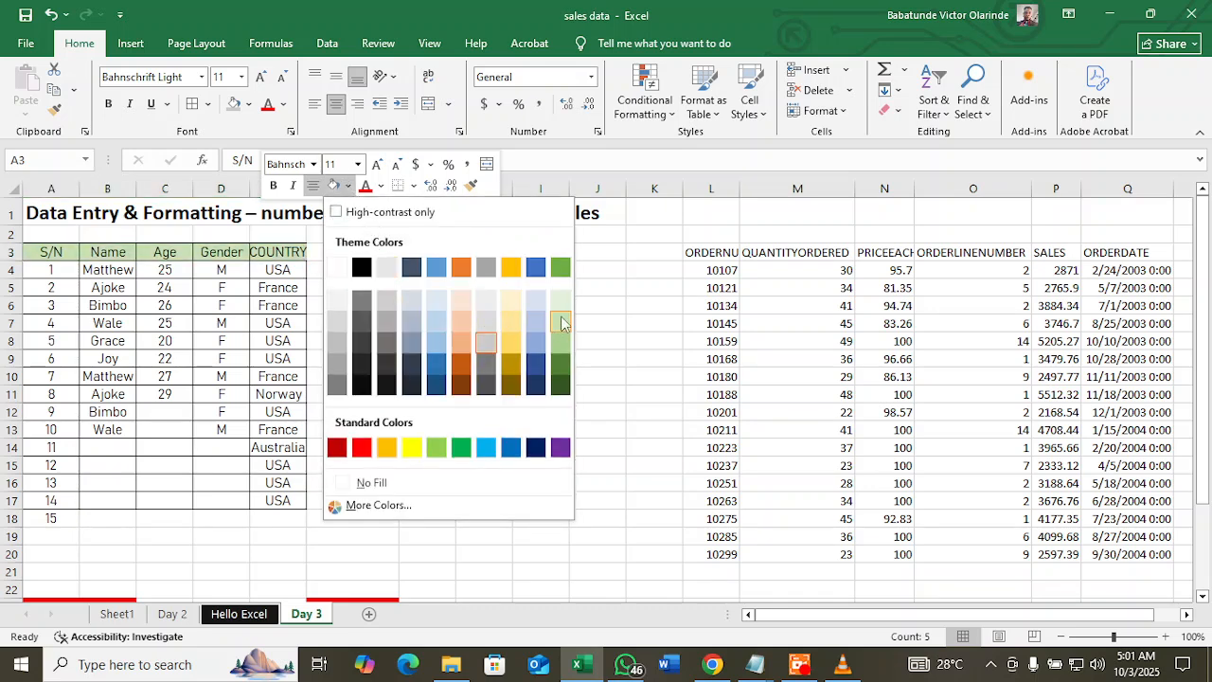
click(512, 342)
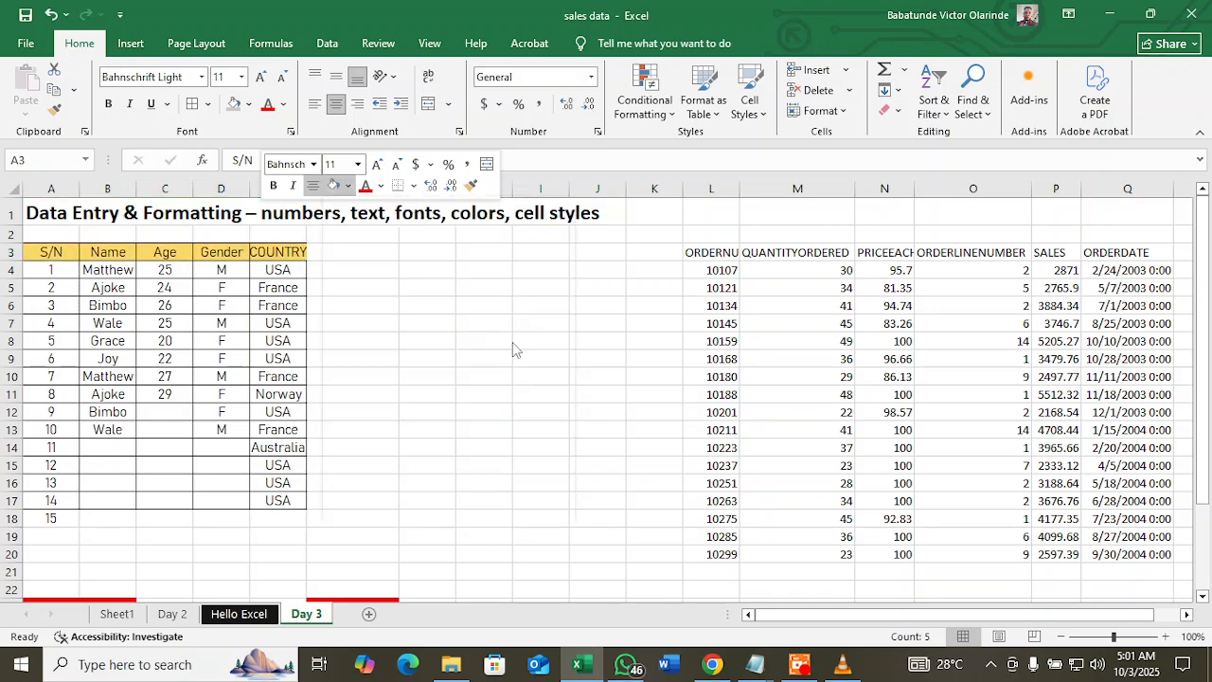
click(391, 344)
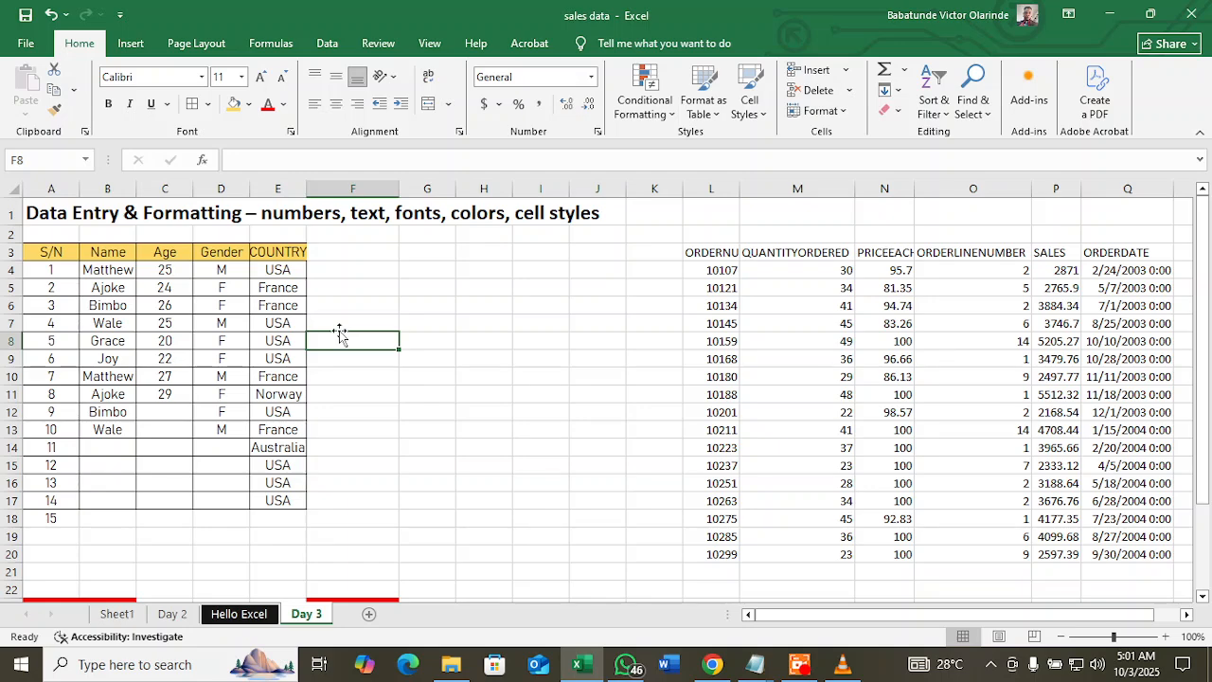
scroll(341, 336, down, 3)
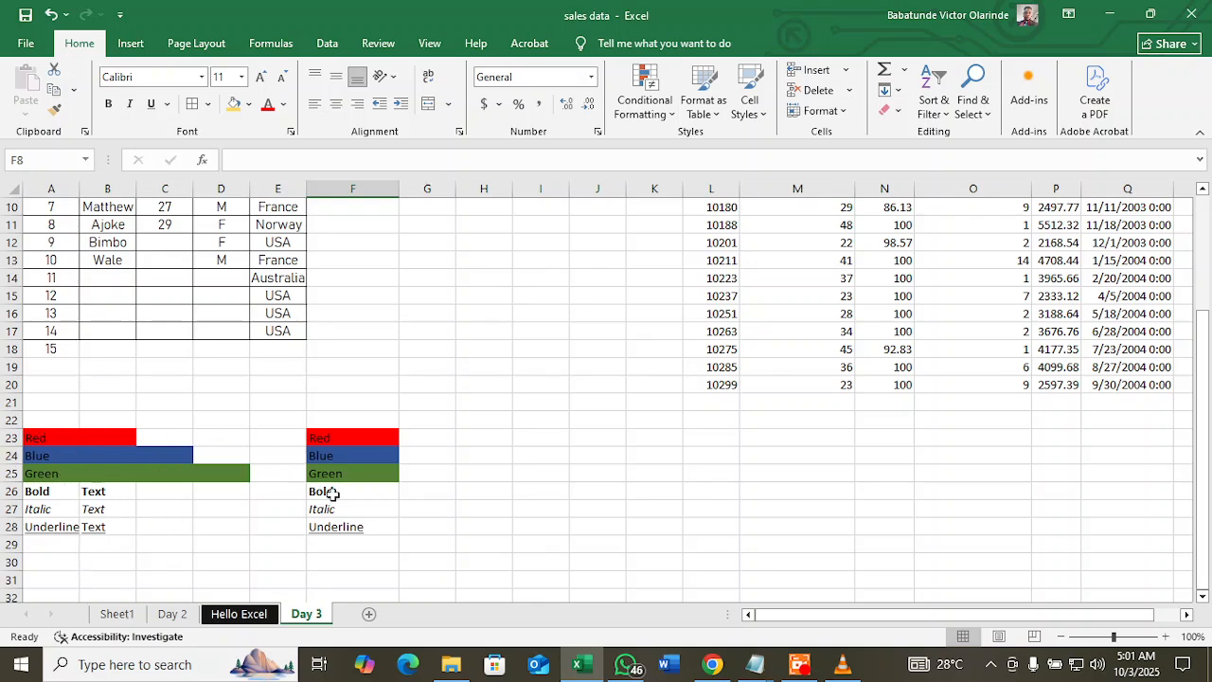
- Copy the red fill formatting of cell F23 to cell G23 with Format Painter
click(336, 441)
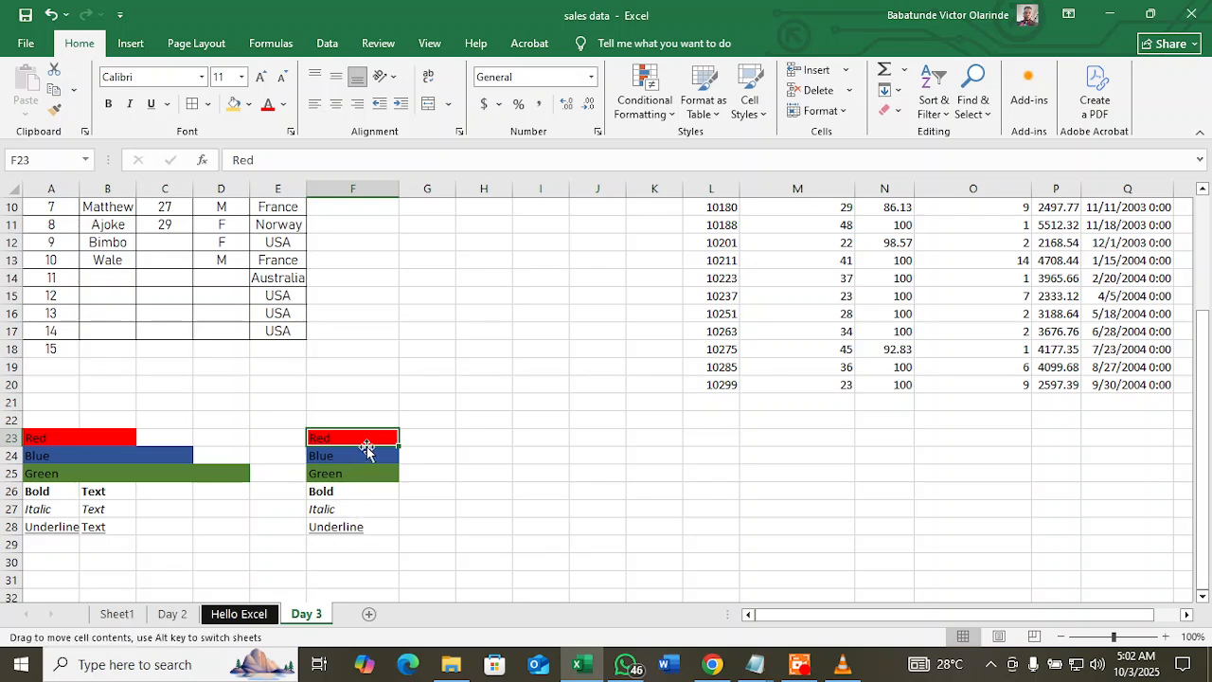
click(351, 502)
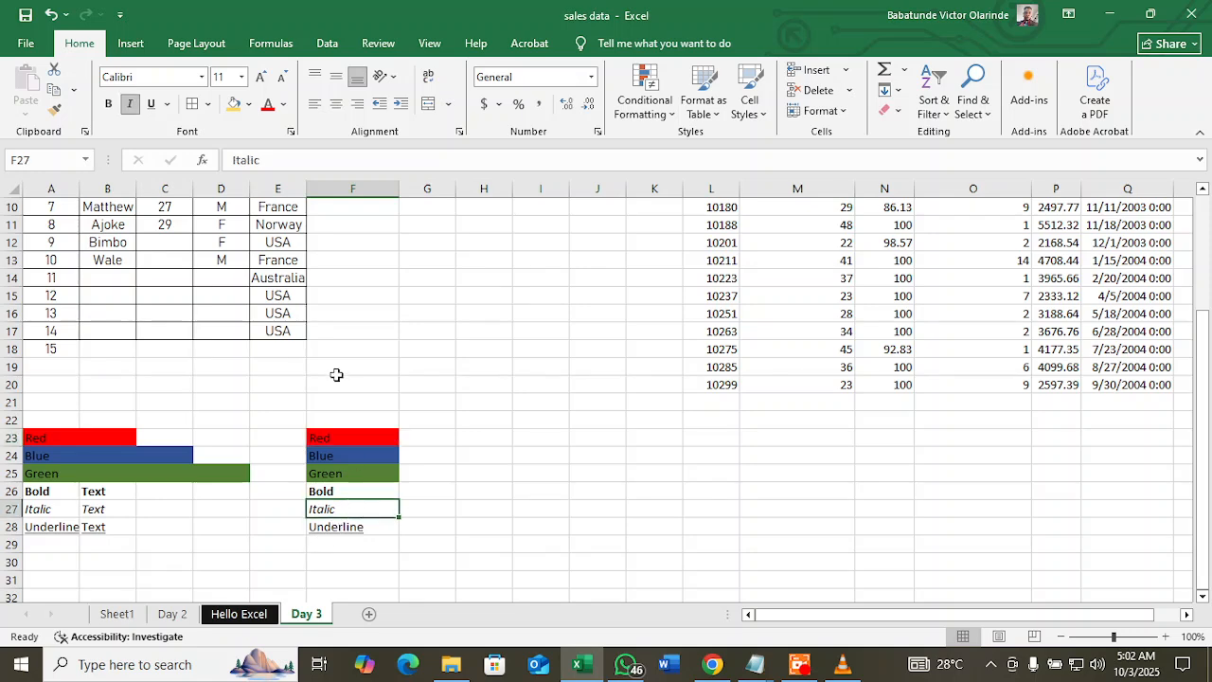
click(320, 437)
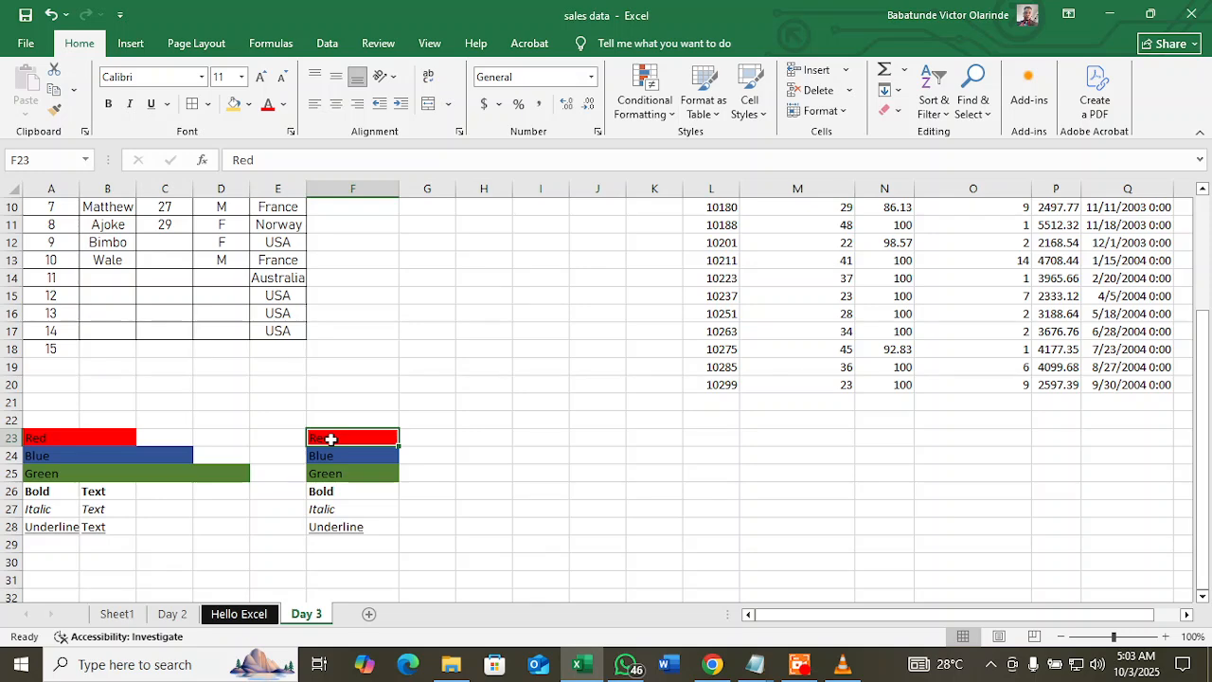
click(55, 113)
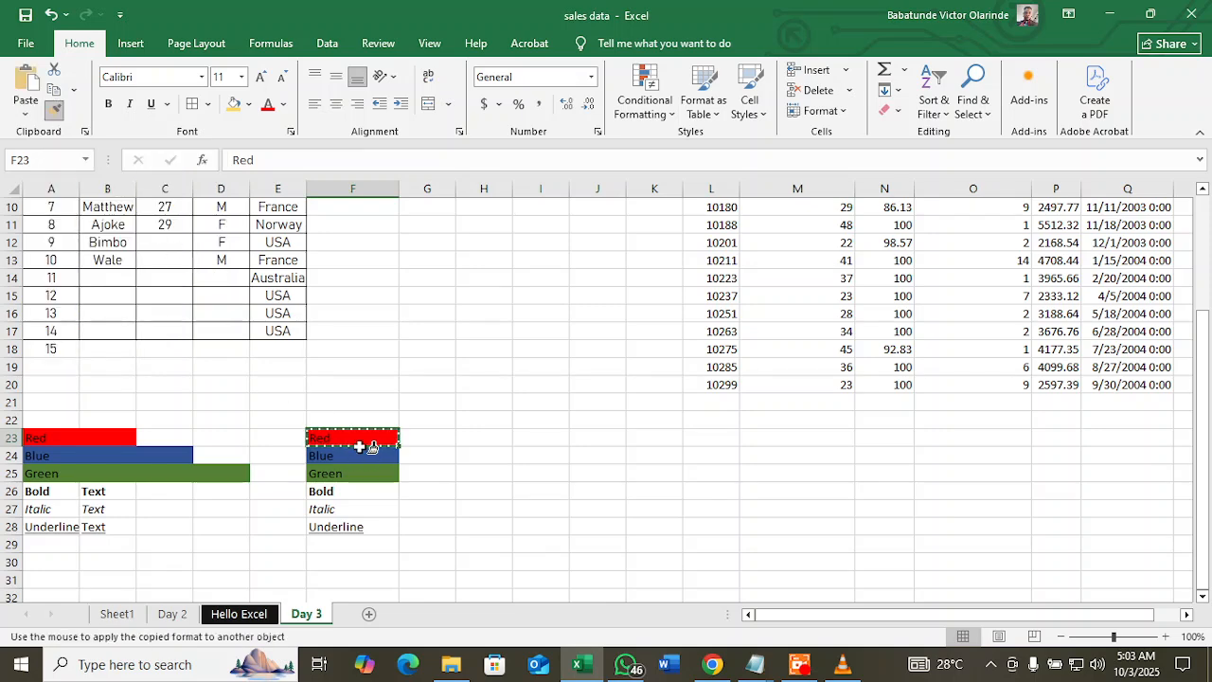
click(434, 435)
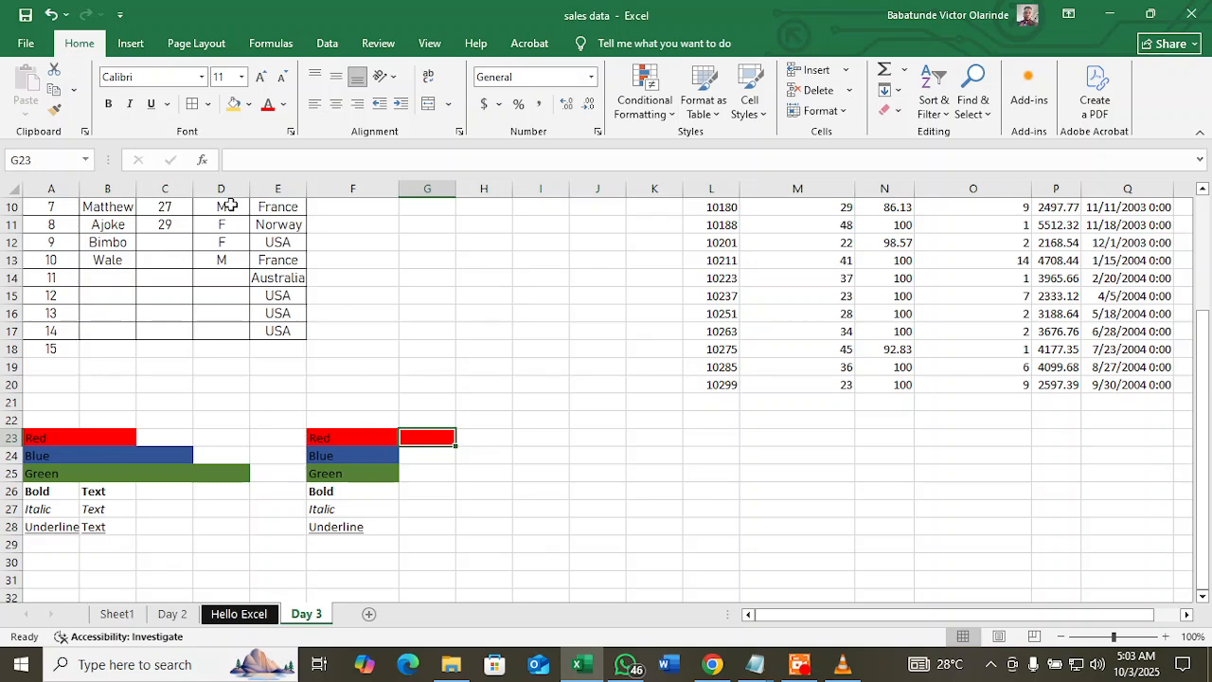
- Copy the blue fill formatting of cell F24 to cells G24 to H24 with Format Painter
click(360, 451)
right_click(348, 459)
click(325, 467)
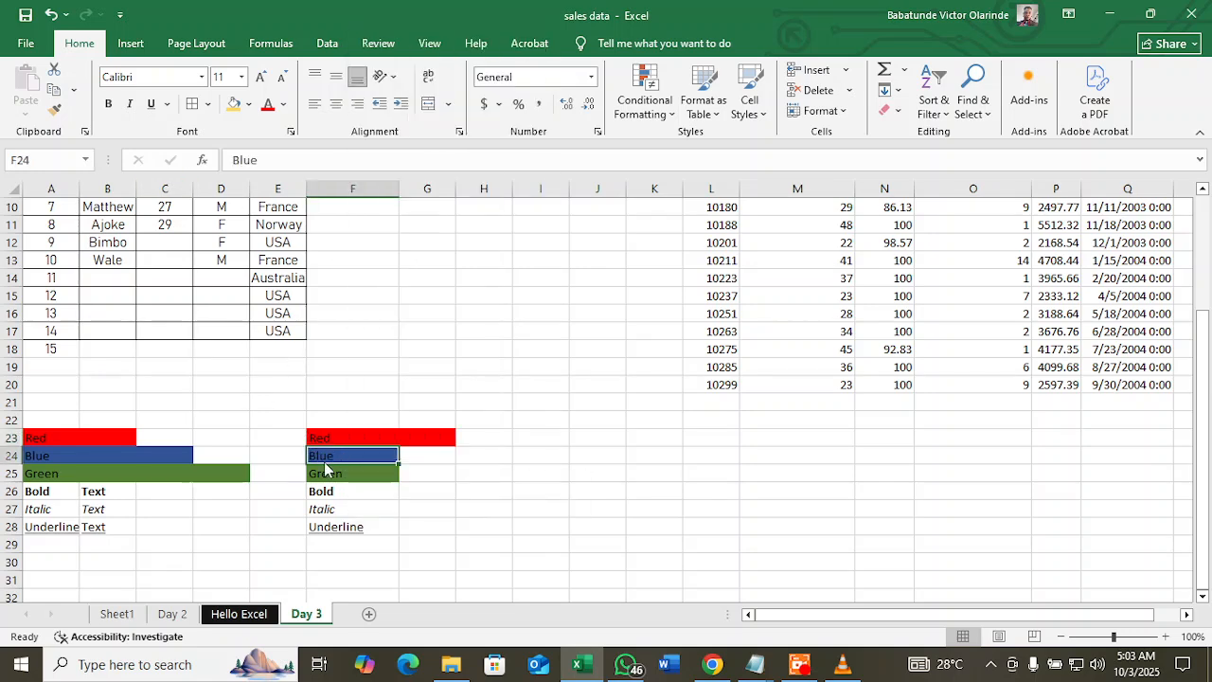
click(54, 111)
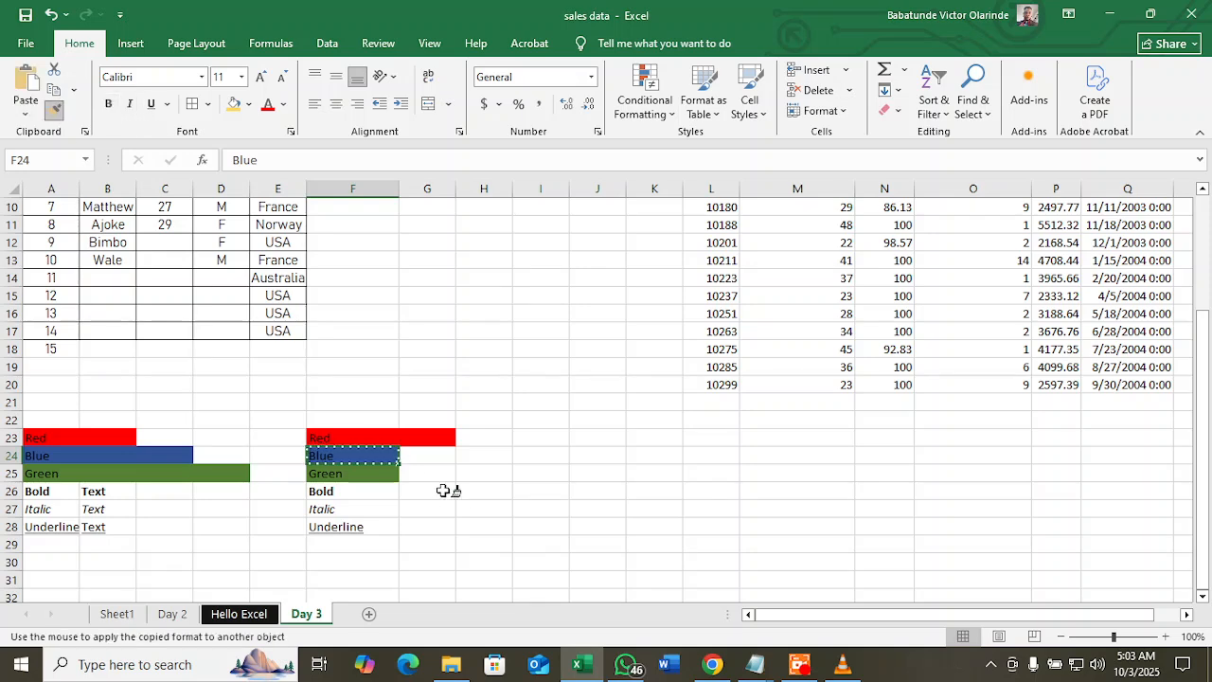
drag(428, 457, 482, 455)
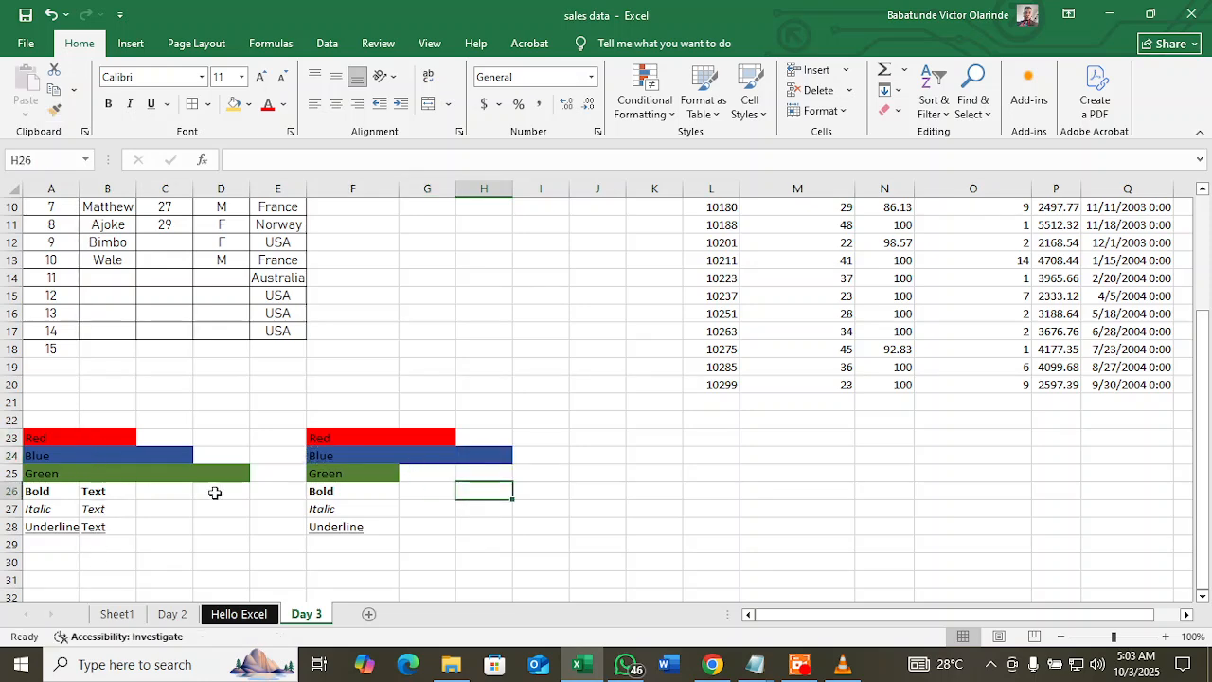
- Copy the green fill formatting of cell F25 to cells G25 to I25 with Format Painter
click(357, 473)
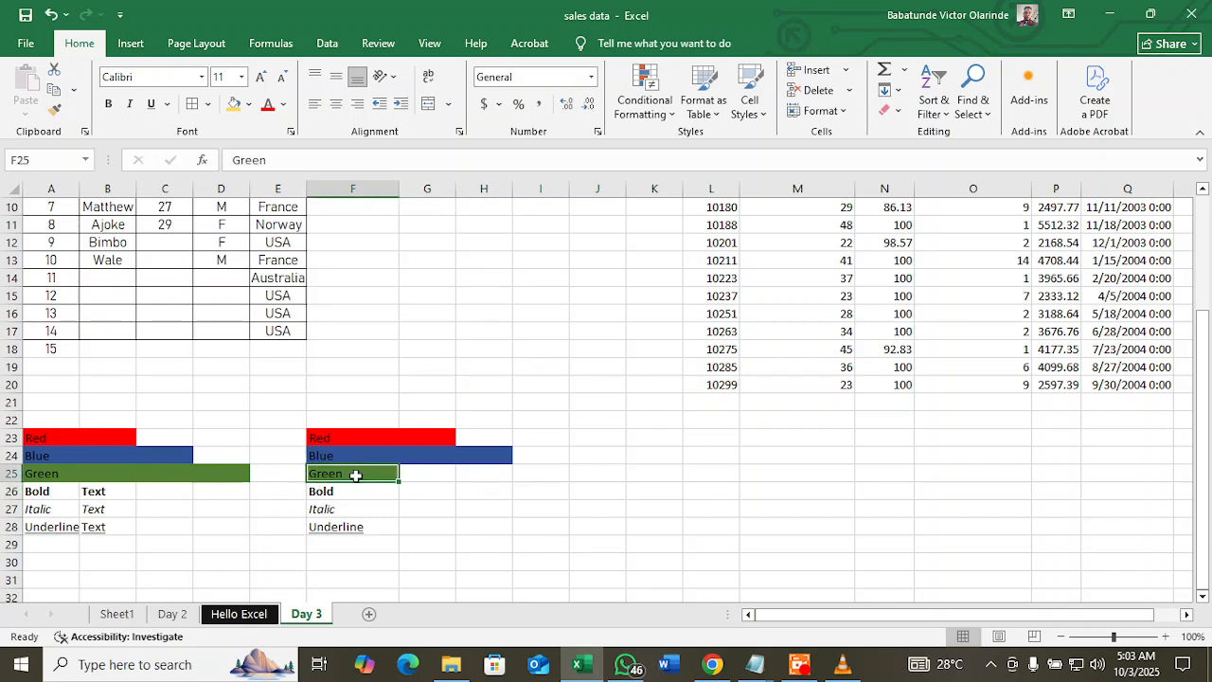
click(55, 113)
click(422, 476)
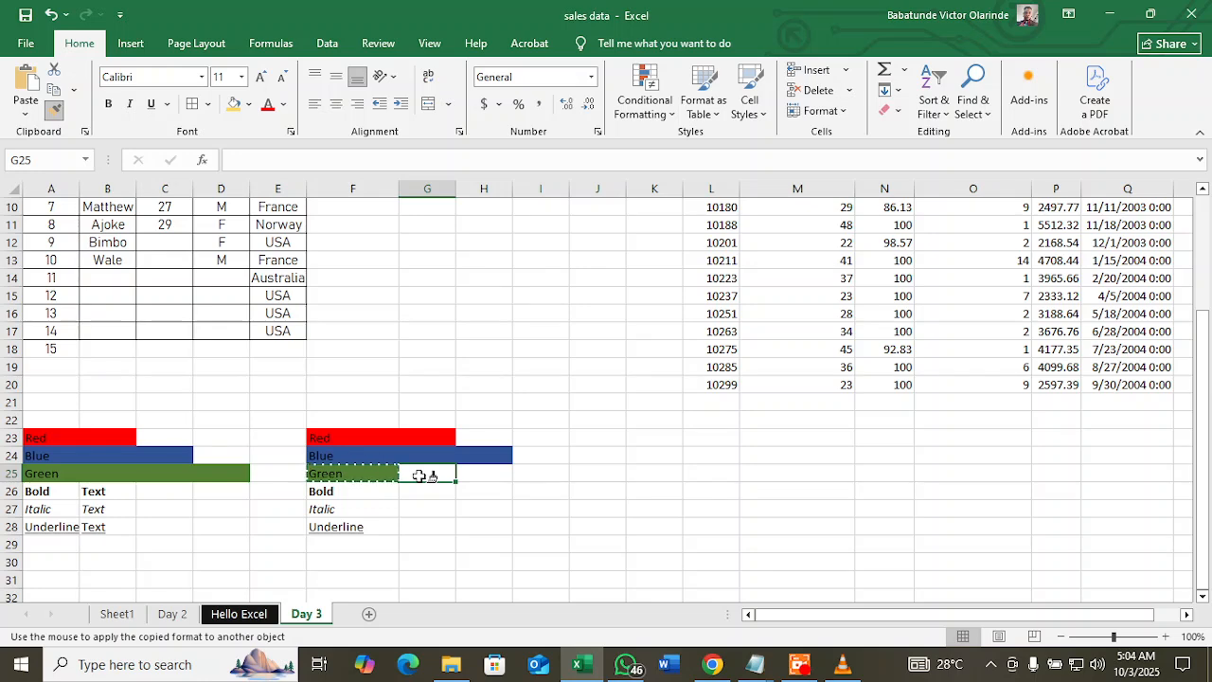
drag(420, 474, 545, 481)
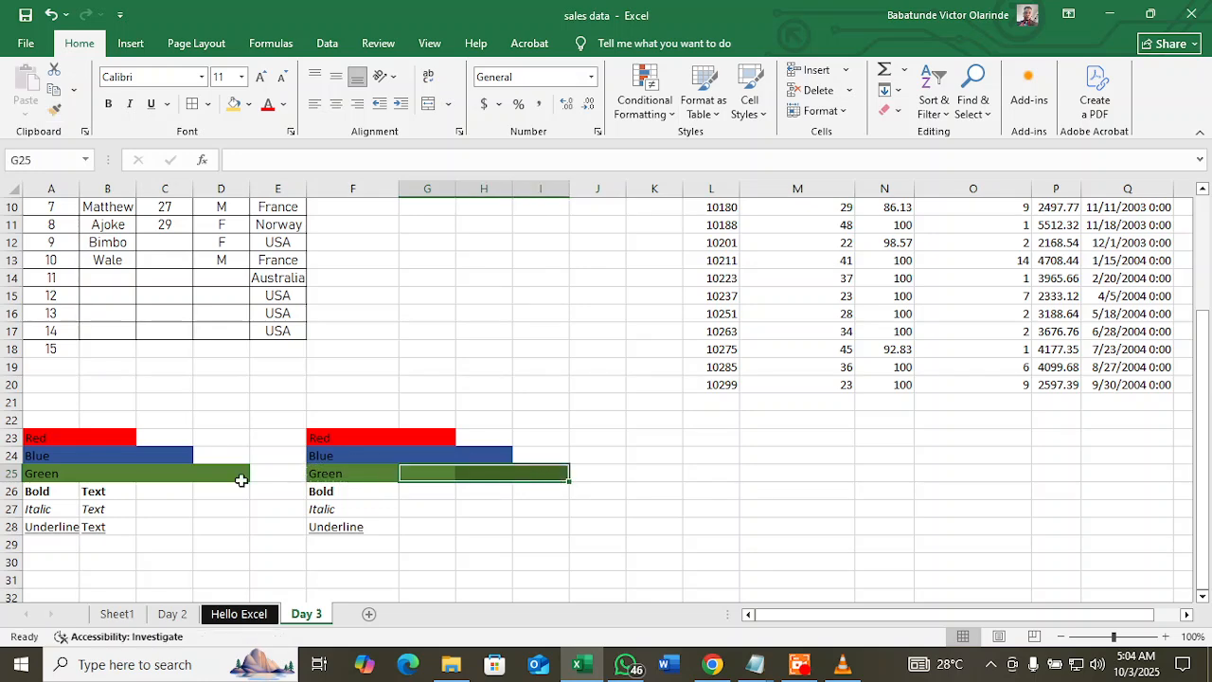
- Enter "Text" in cells G26, G27 and G28 beside the Bold, Italic and Underline labels
click(350, 490)
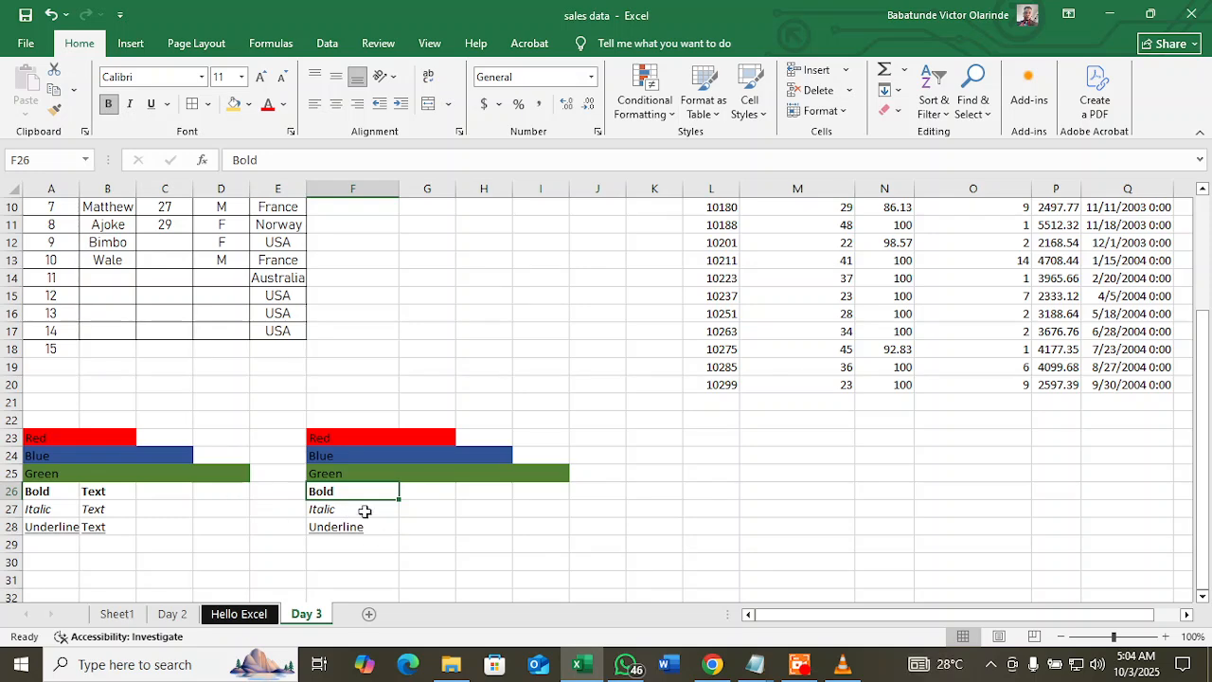
click(445, 494)
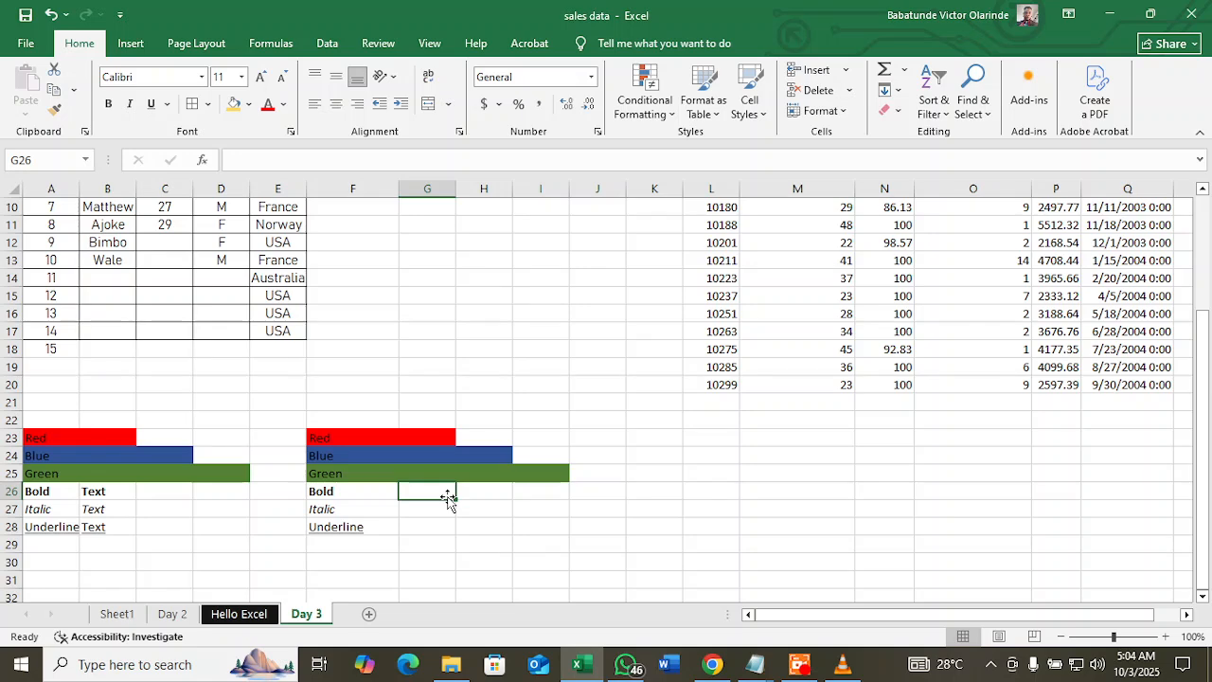
text(Text)
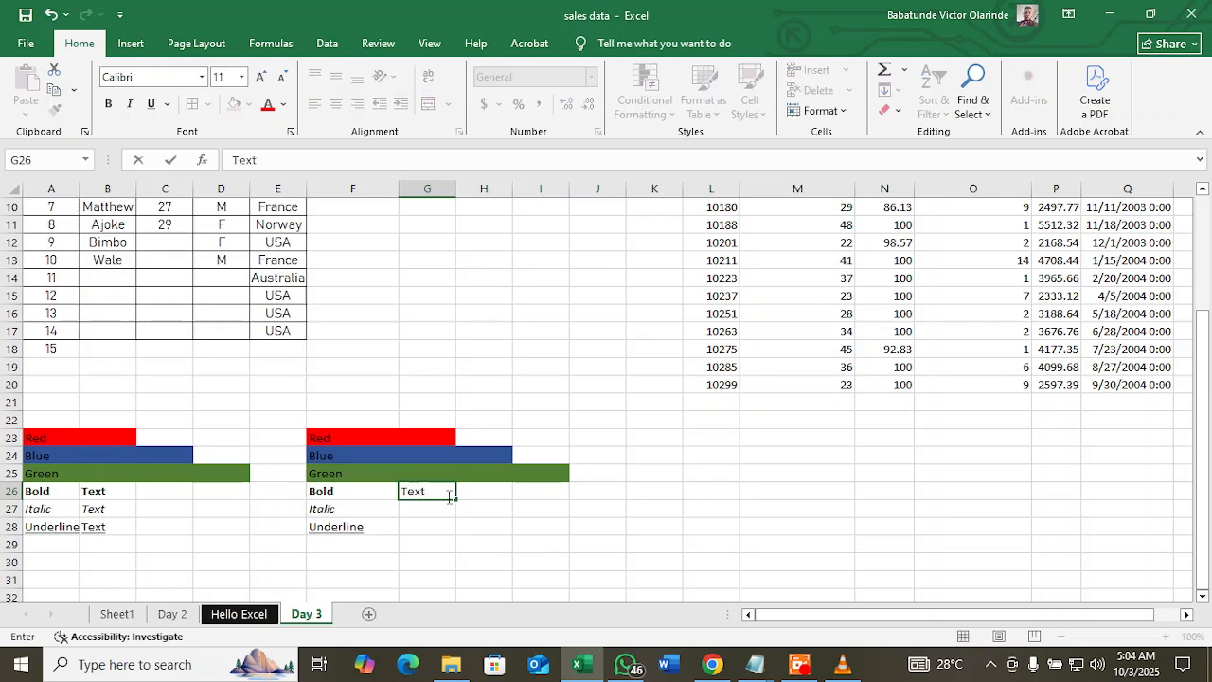
key(Return)
text(Text)
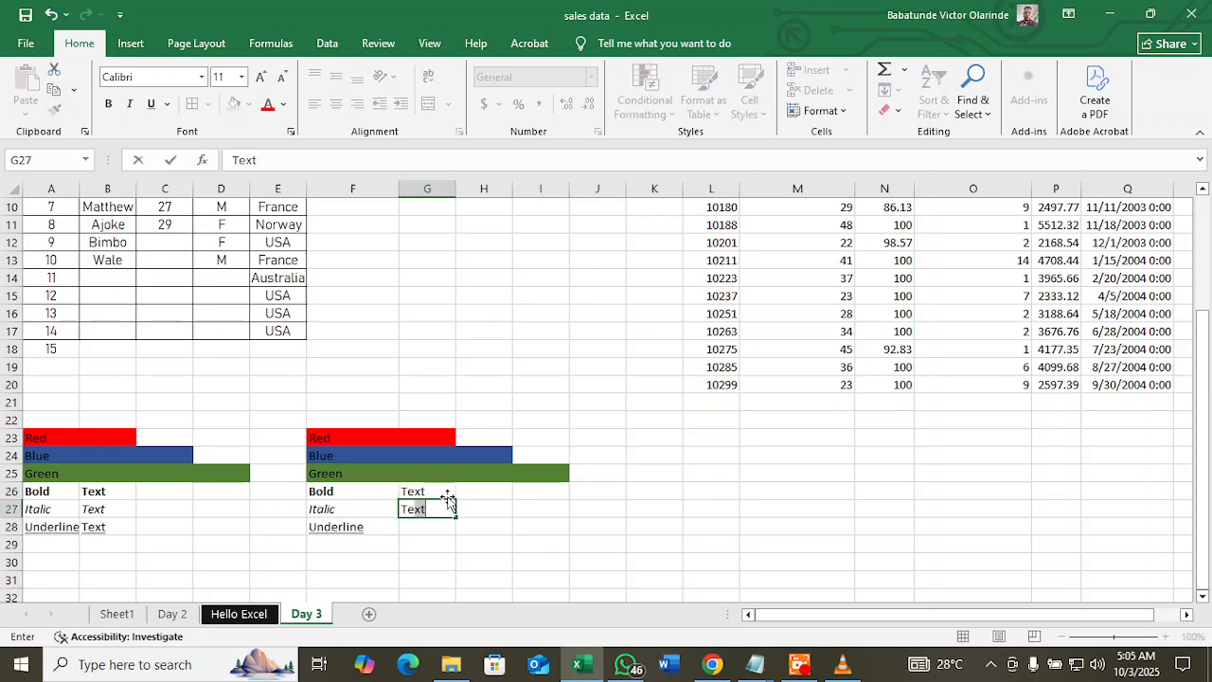
key(Return)
text(Tex)
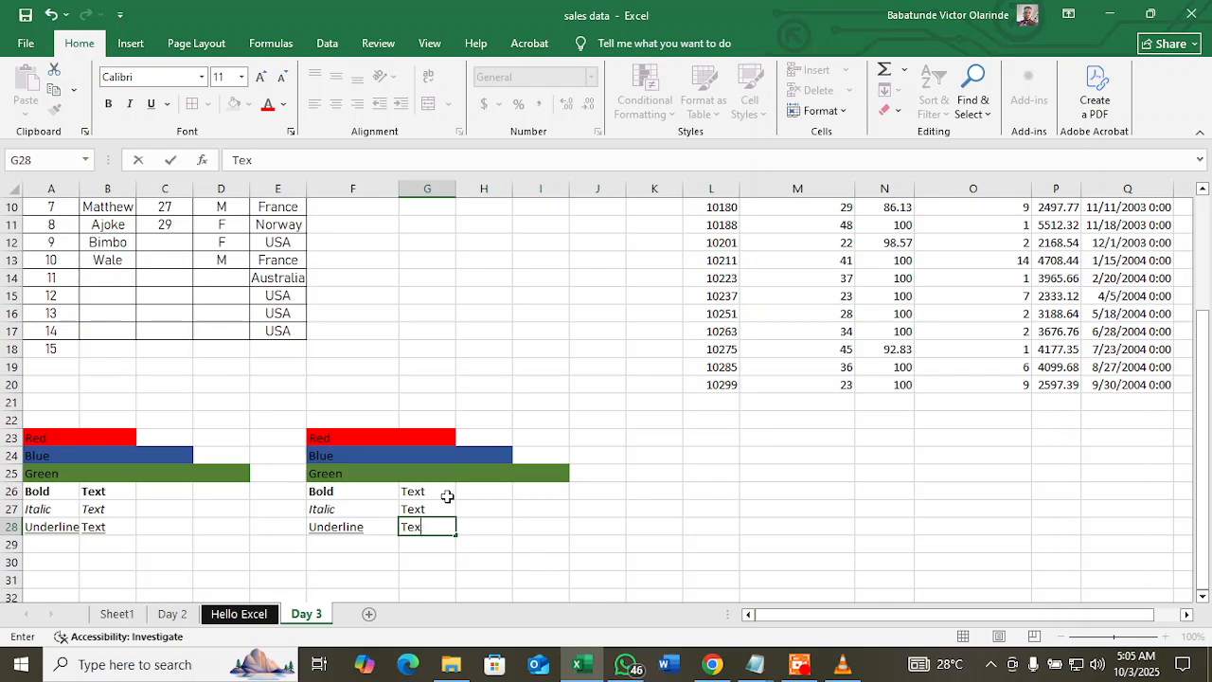
text(t)
click(447, 496)
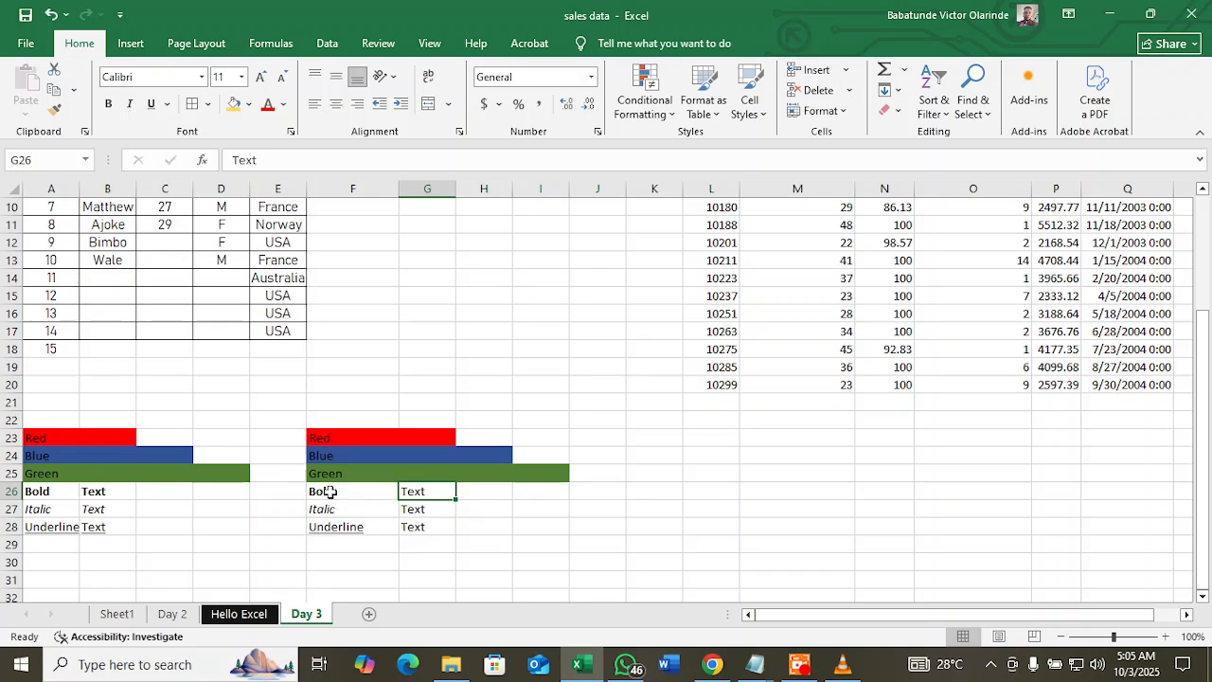
- Copy the bold, italic and underline formatting of cells F26 to F28 to G26 to G28 with Format Painter
drag(327, 491, 334, 528)
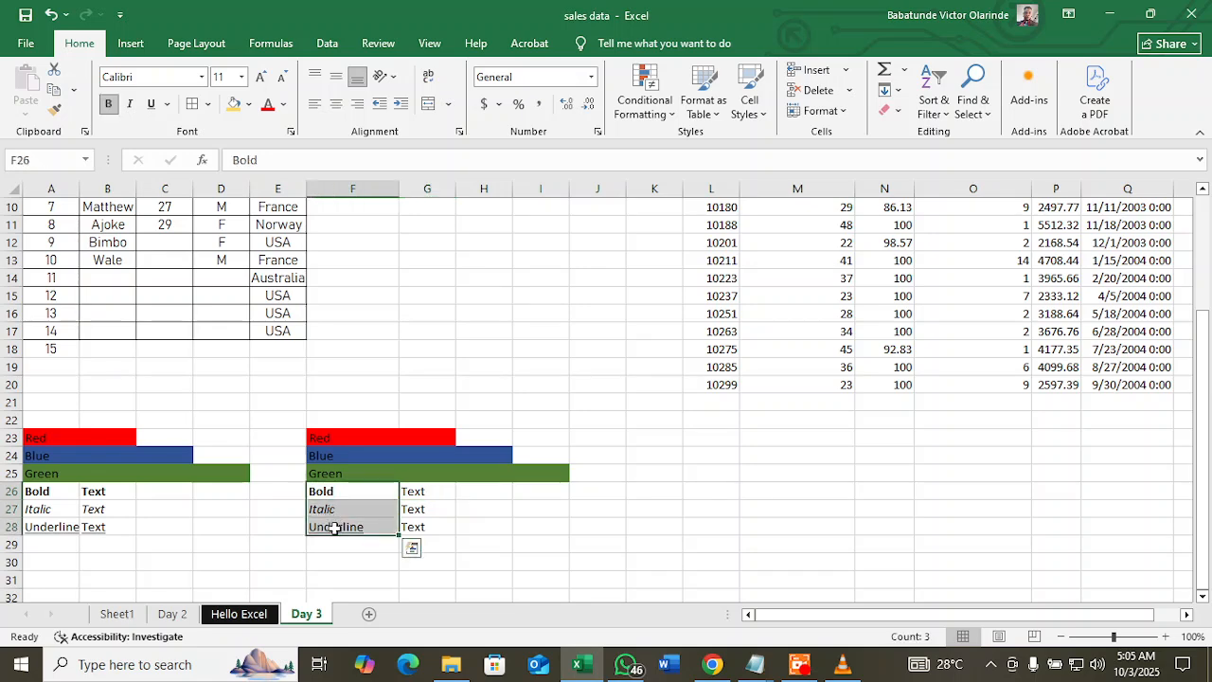
click(55, 111)
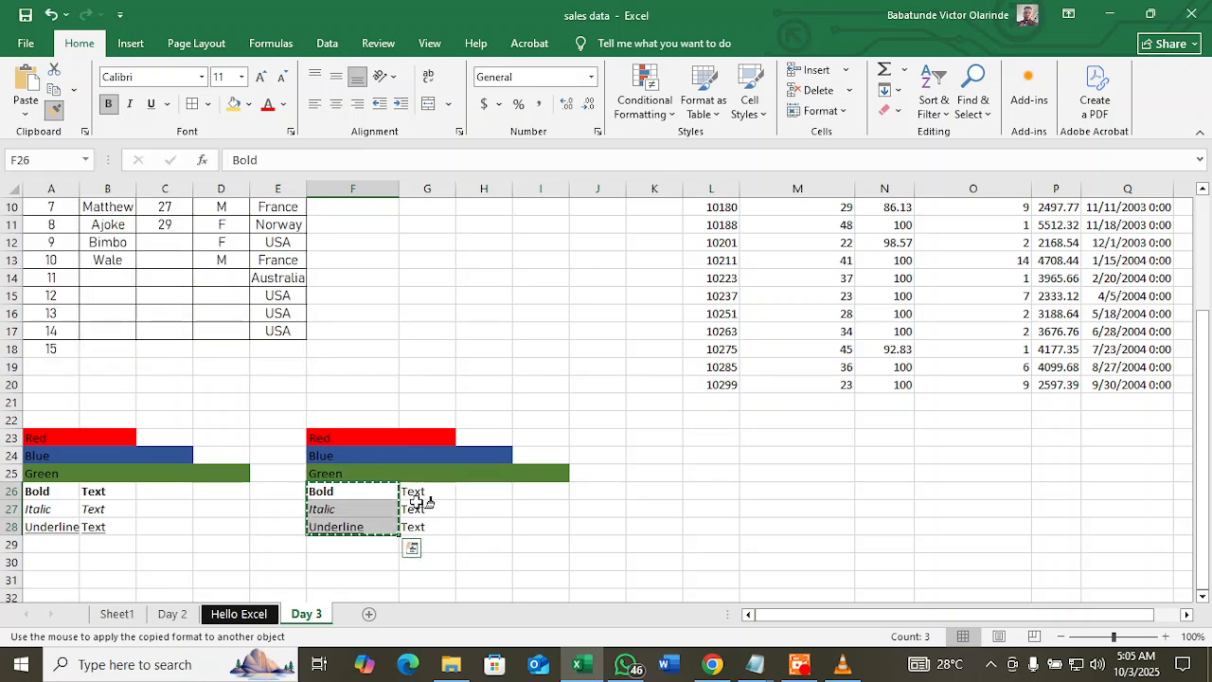
drag(431, 491, 438, 535)
click(516, 512)
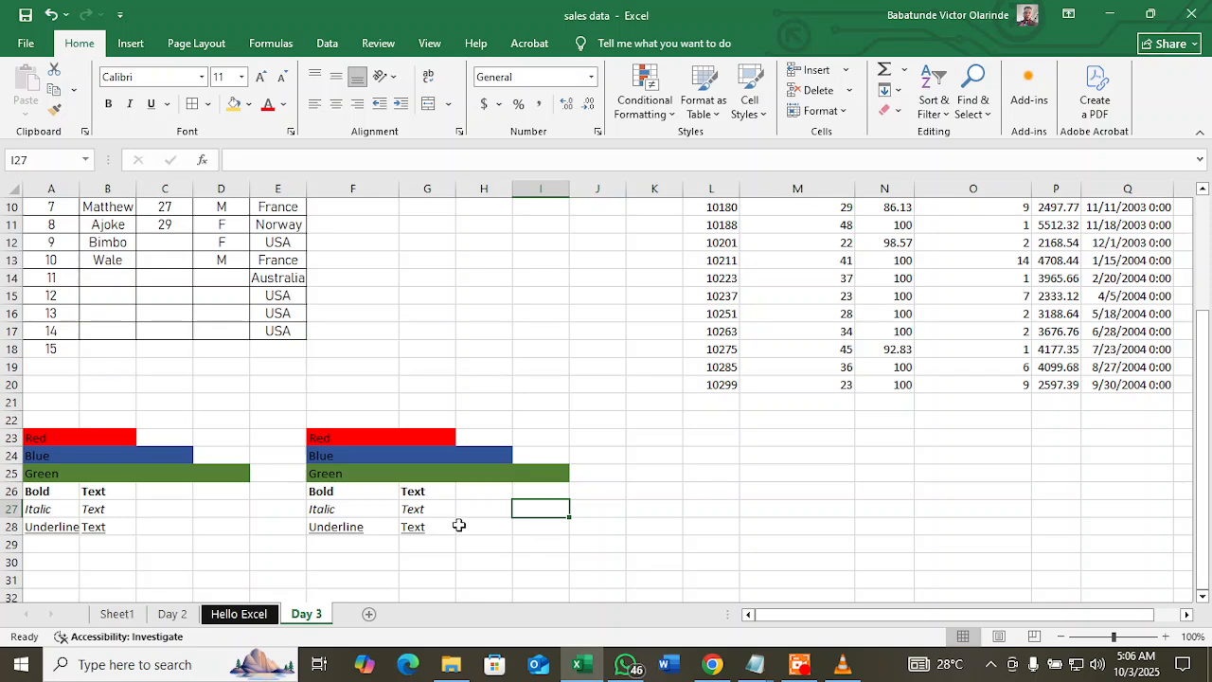
- Examine the order data table and the number formats offered for the QUANTITYORDERED heading in cell M3
scroll(468, 493, up, 3)
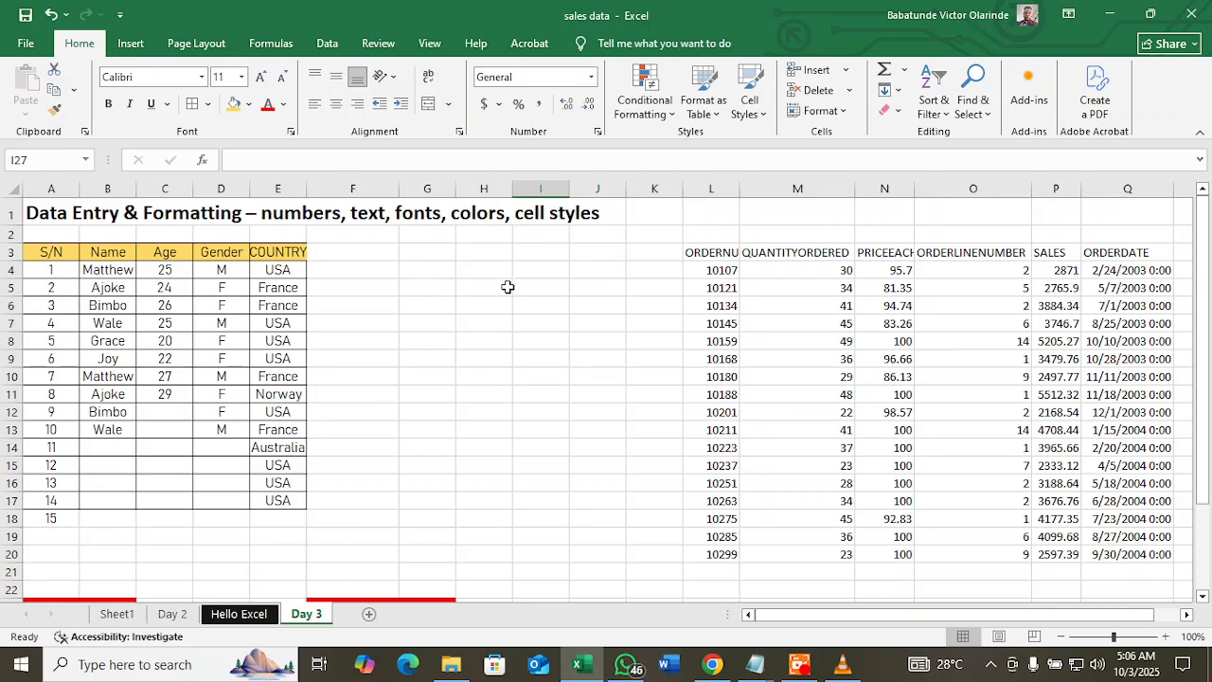
scroll(486, 341, down, 7)
scroll(558, 252, up, 7)
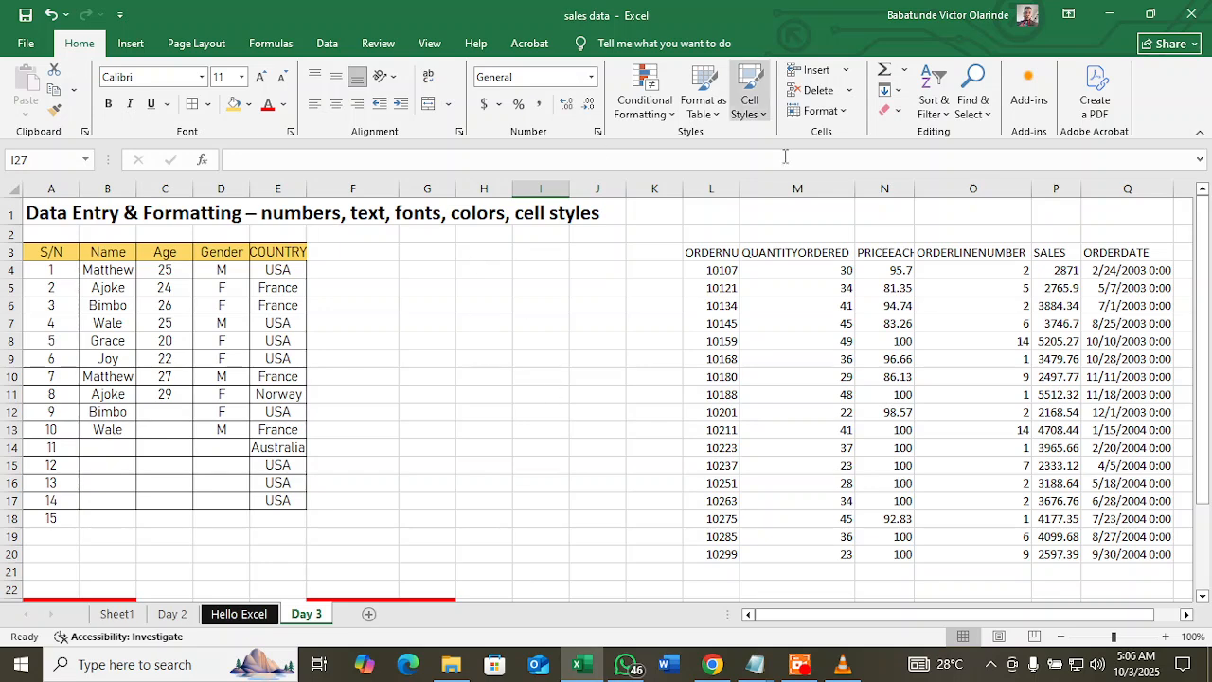
drag(782, 615, 849, 616)
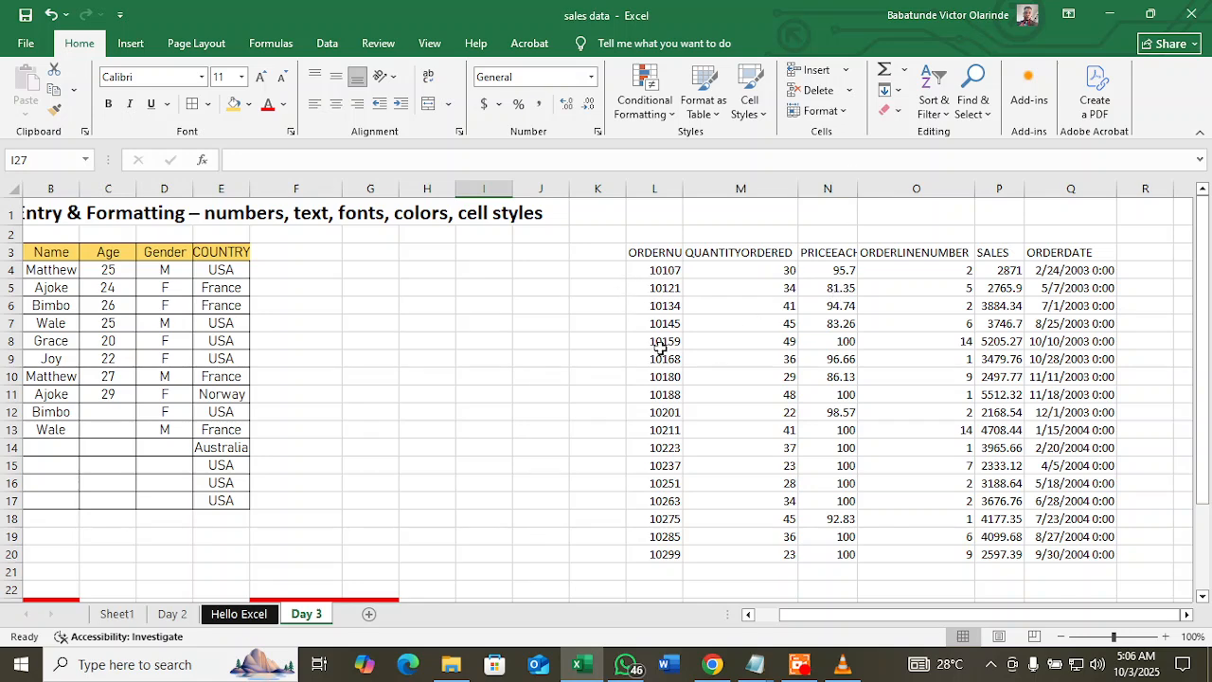
click(668, 271)
click(730, 250)
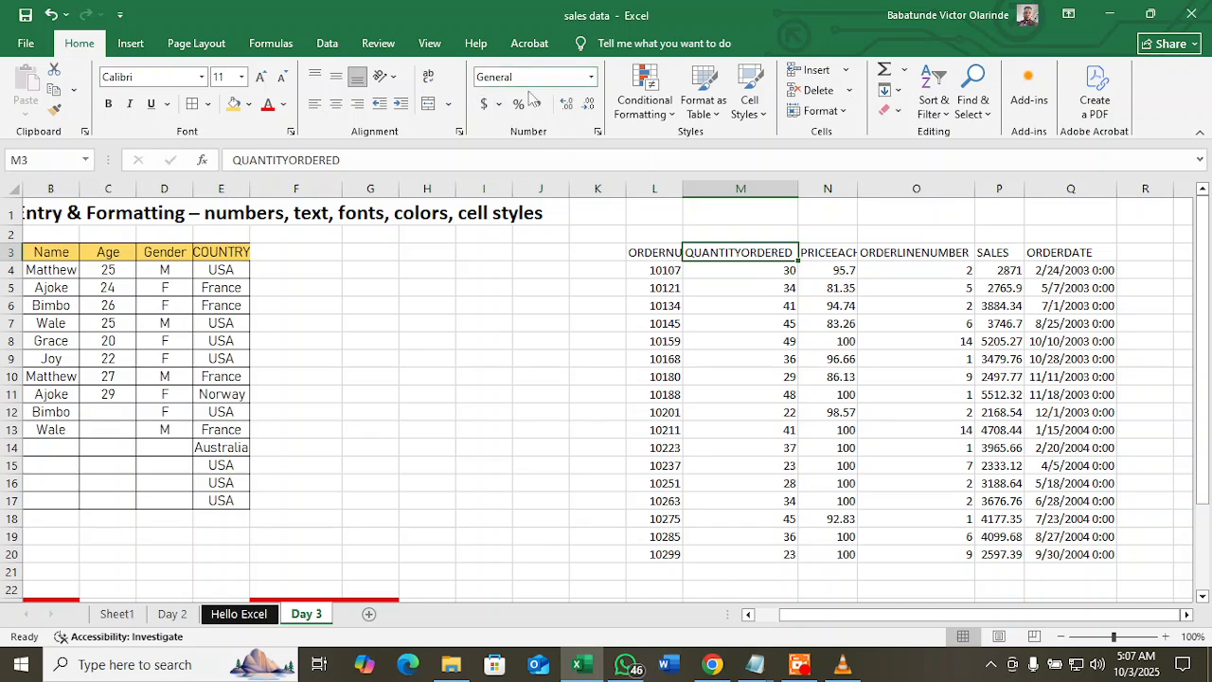
click(592, 77)
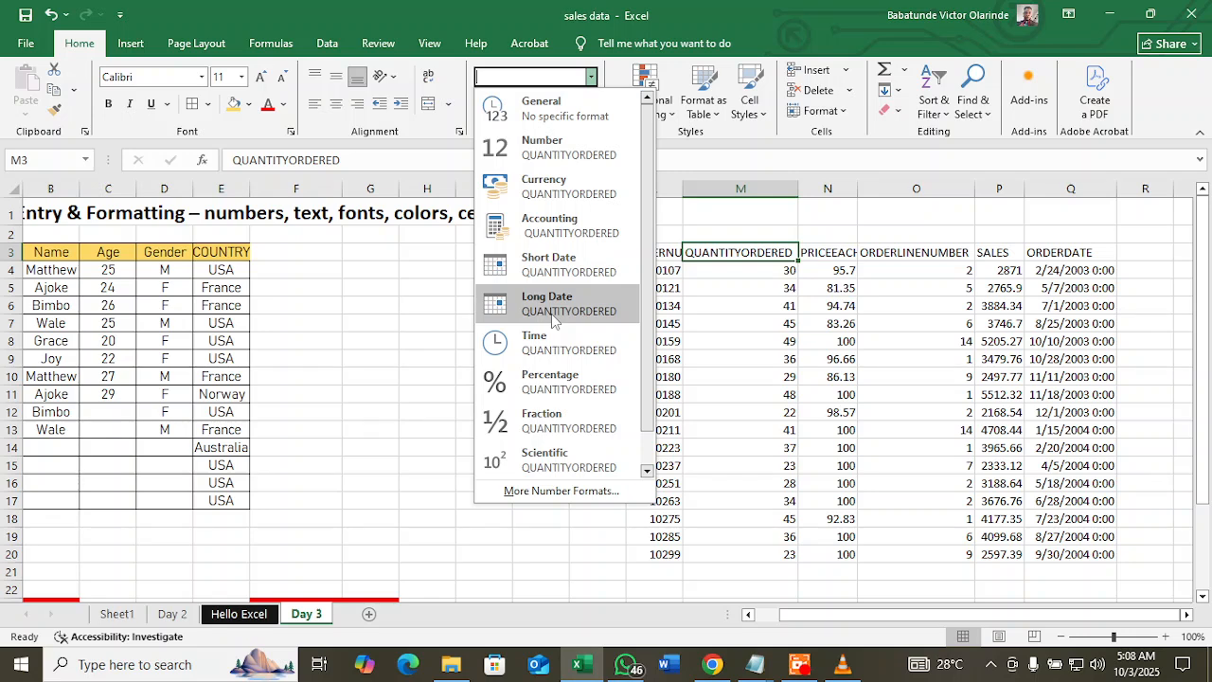
click(850, 354)
- Widen column N to fit its heading and change the text in cell N3 to PRICE EACH in an enlarged formula bar
click(836, 248)
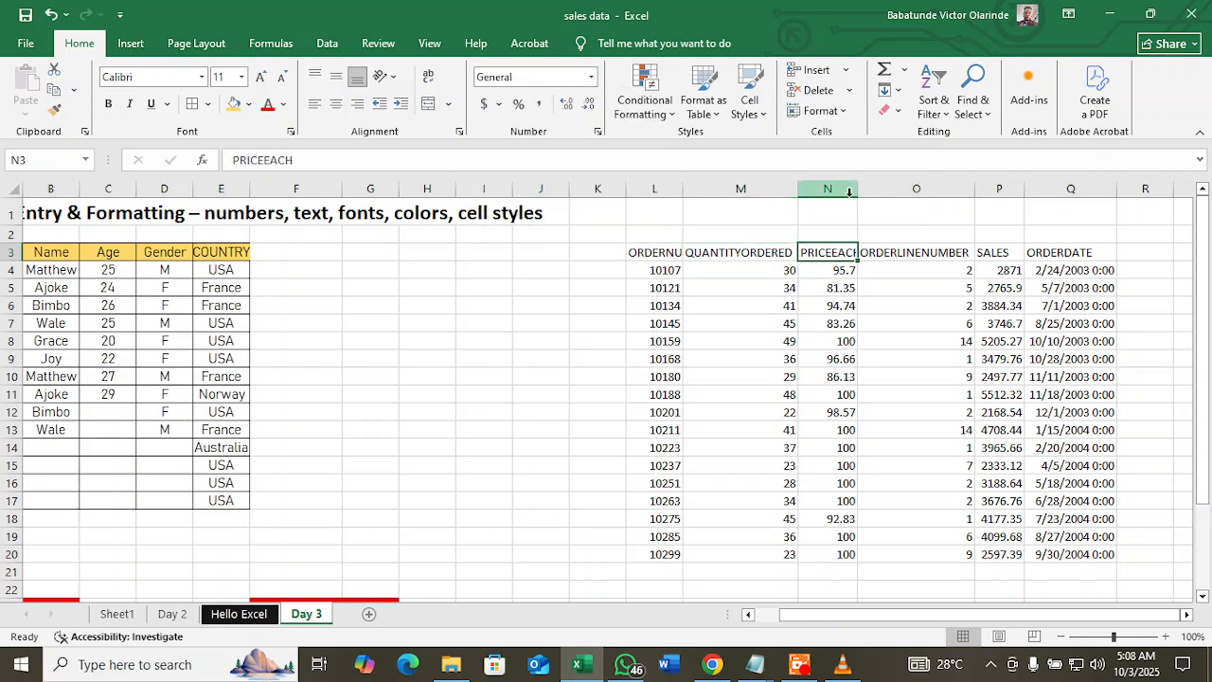
drag(858, 188, 864, 188)
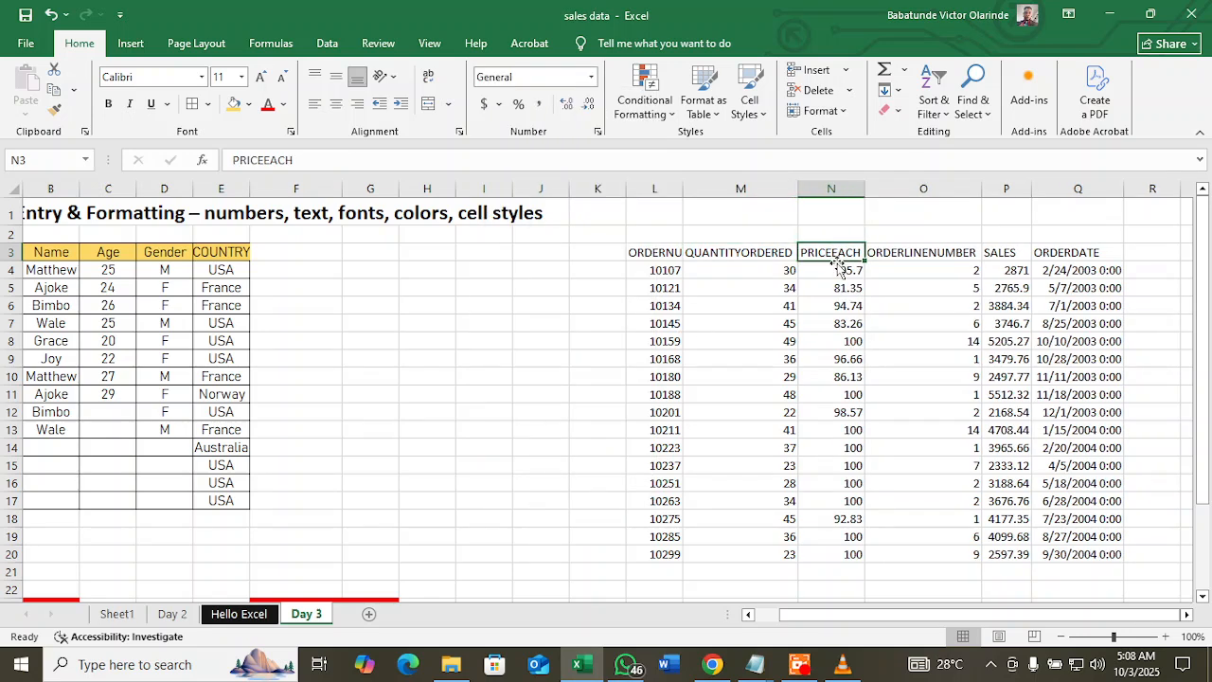
double_click(264, 161)
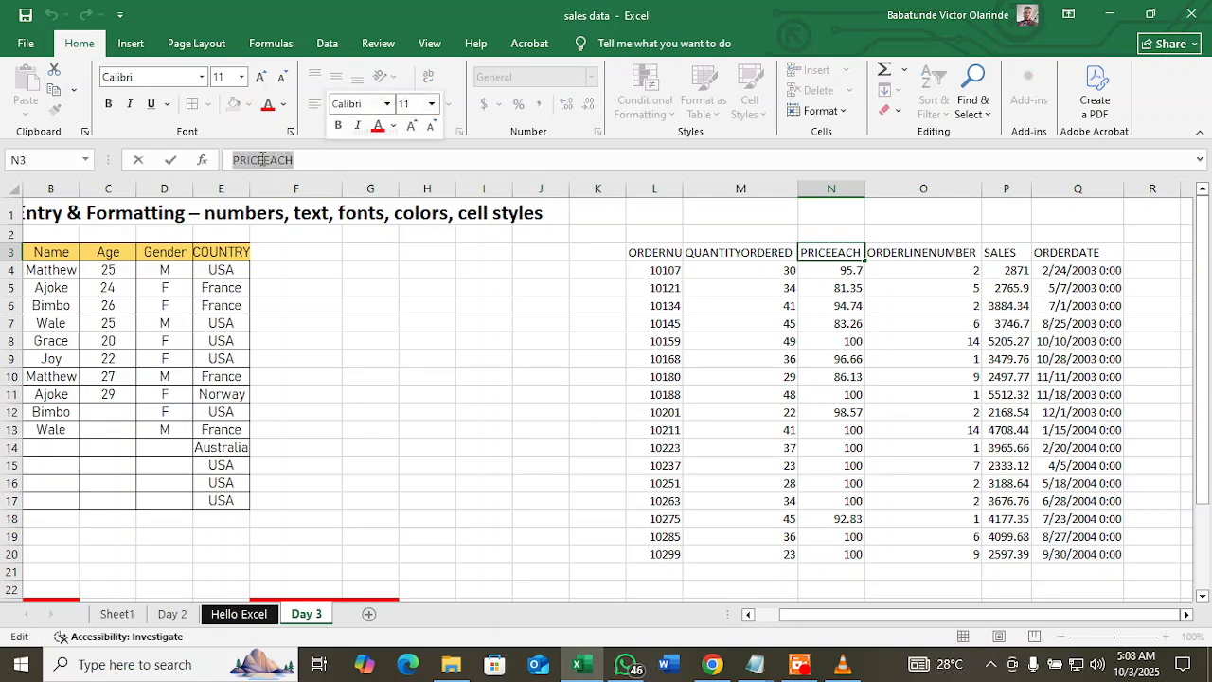
click(263, 159)
drag(277, 173, 397, 210)
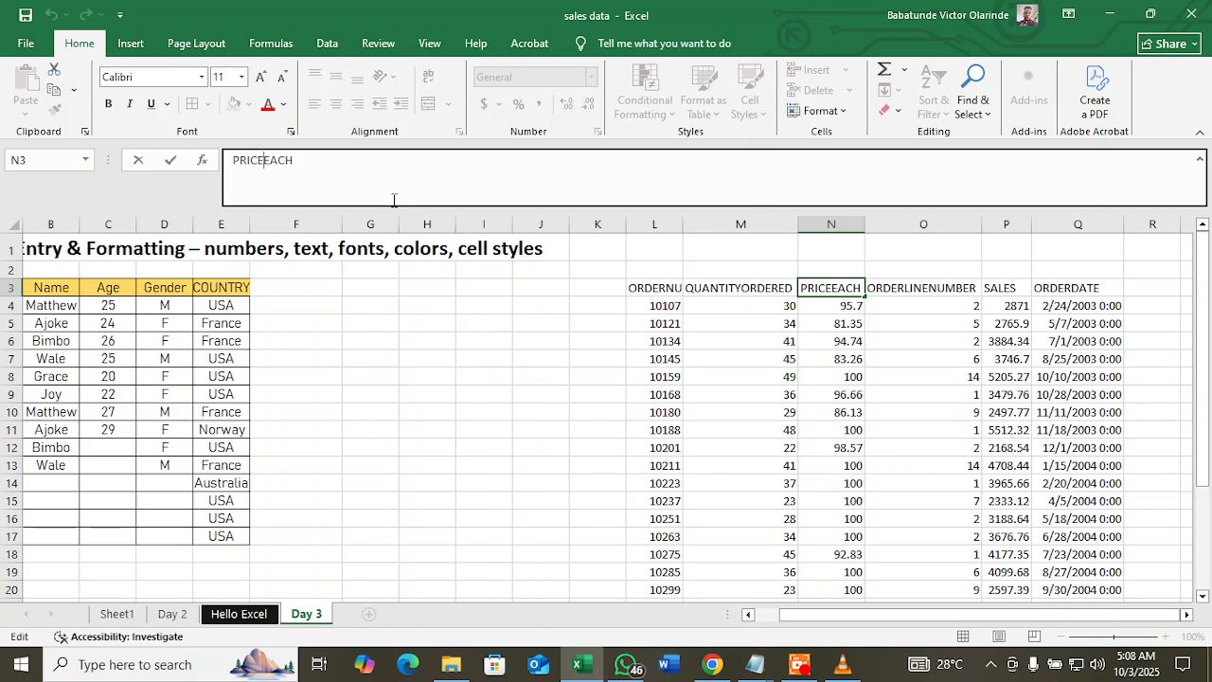
click(560, 481)
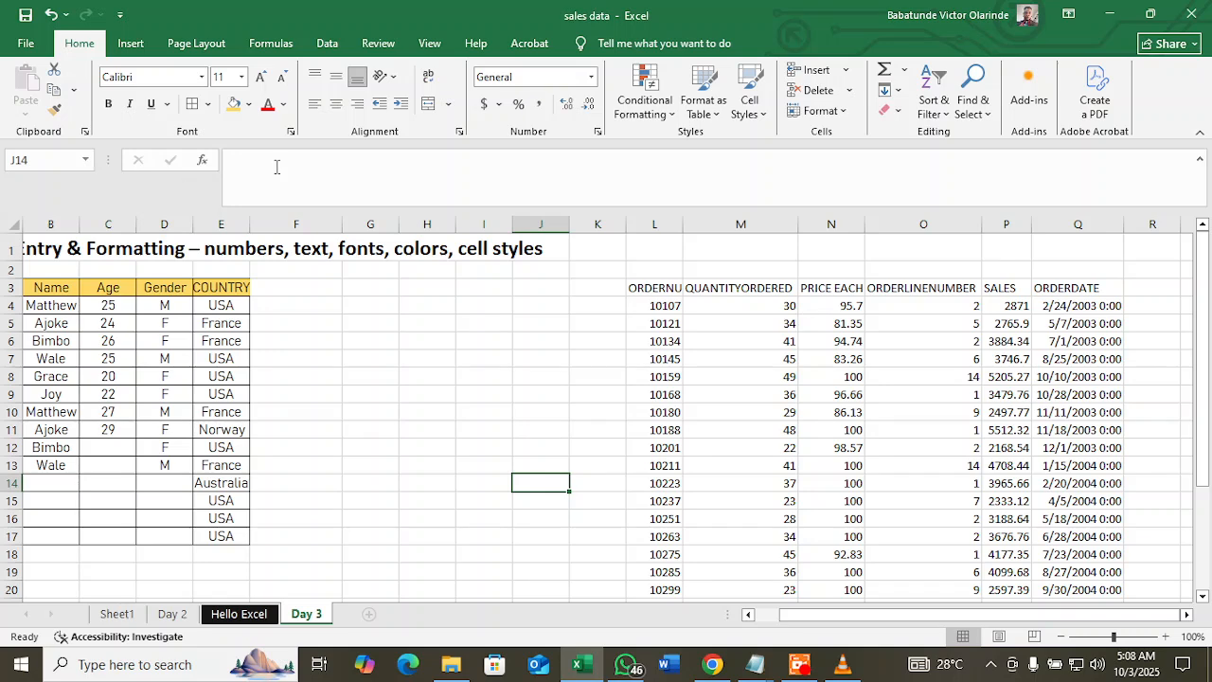
click(280, 170)
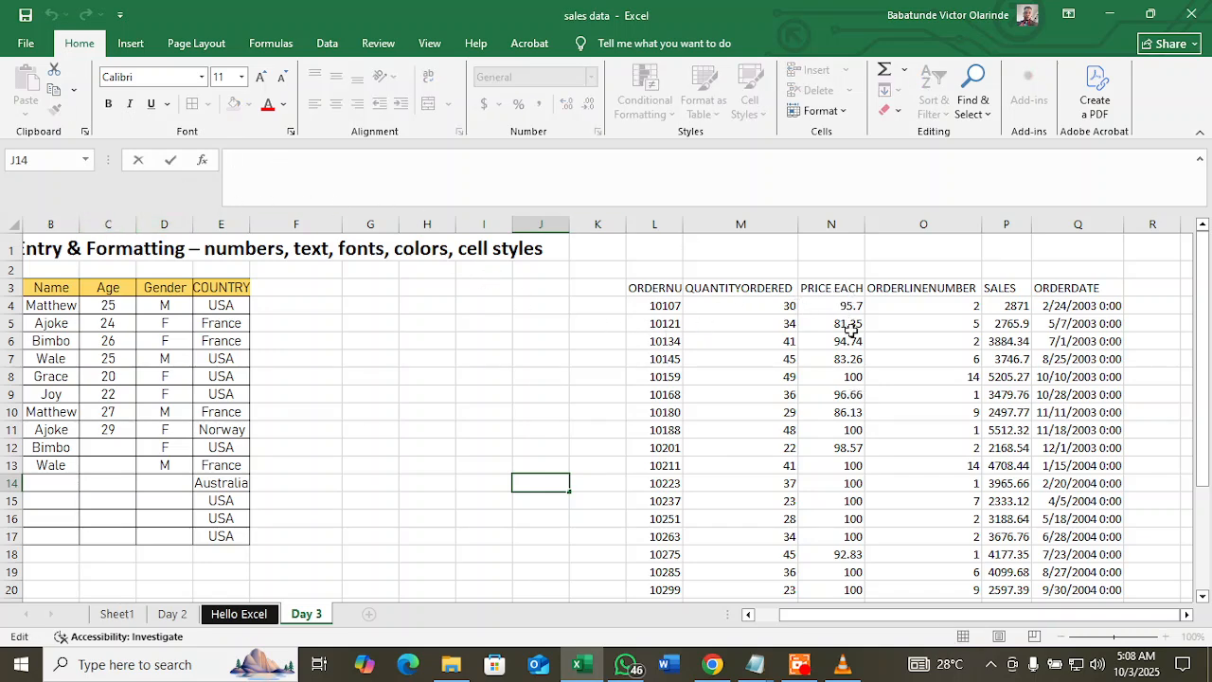
scroll(853, 335, down, 6)
scroll(853, 335, up, 6)
click(786, 379)
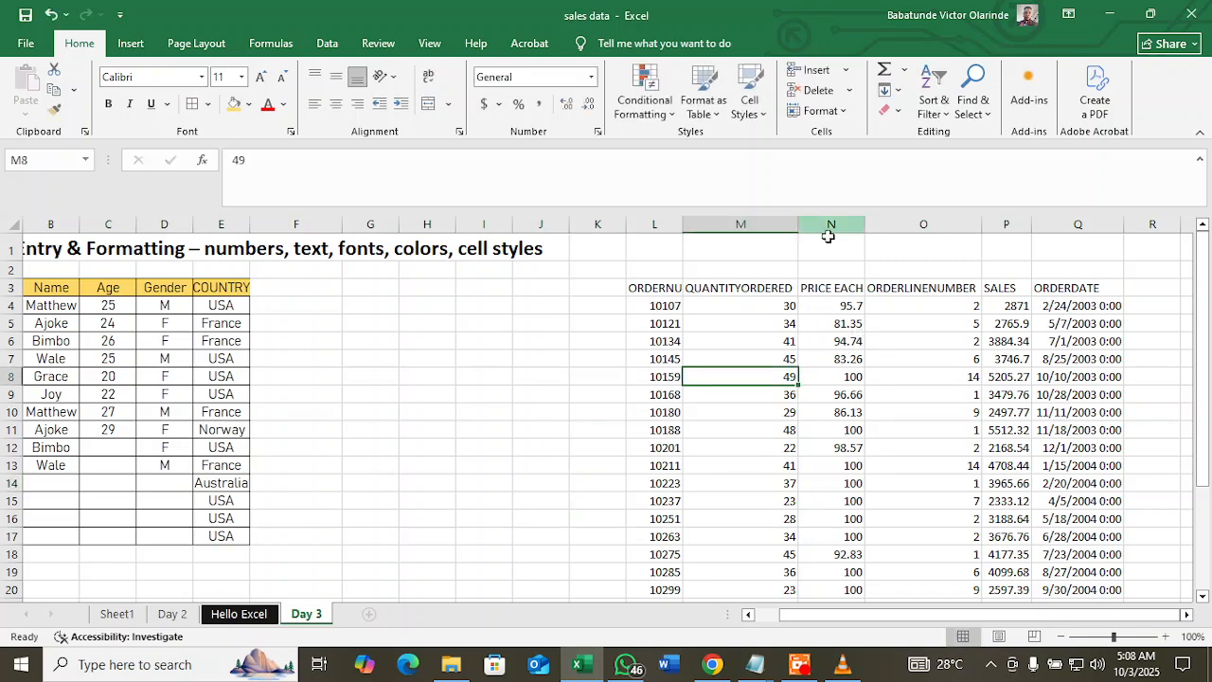
- Try the Currency format on the PRICE EACH values in cells N4 to N20 and undo it
click(849, 305)
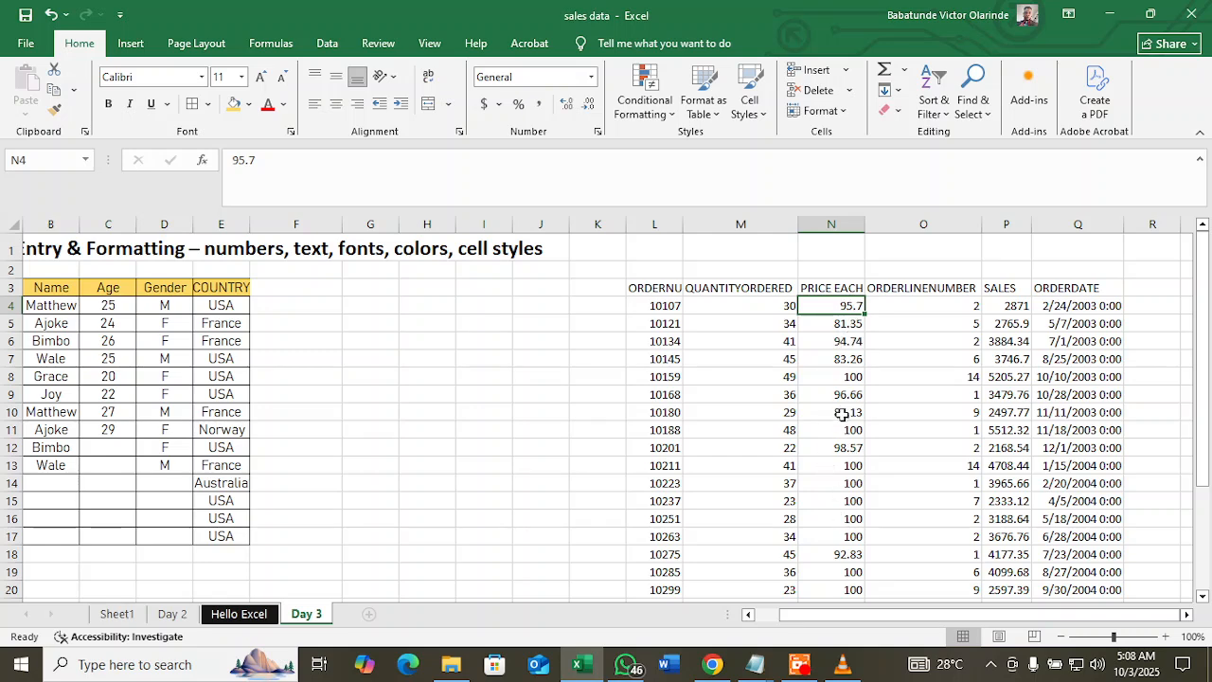
scroll(841, 413, down, 12)
scroll(872, 390, up, 12)
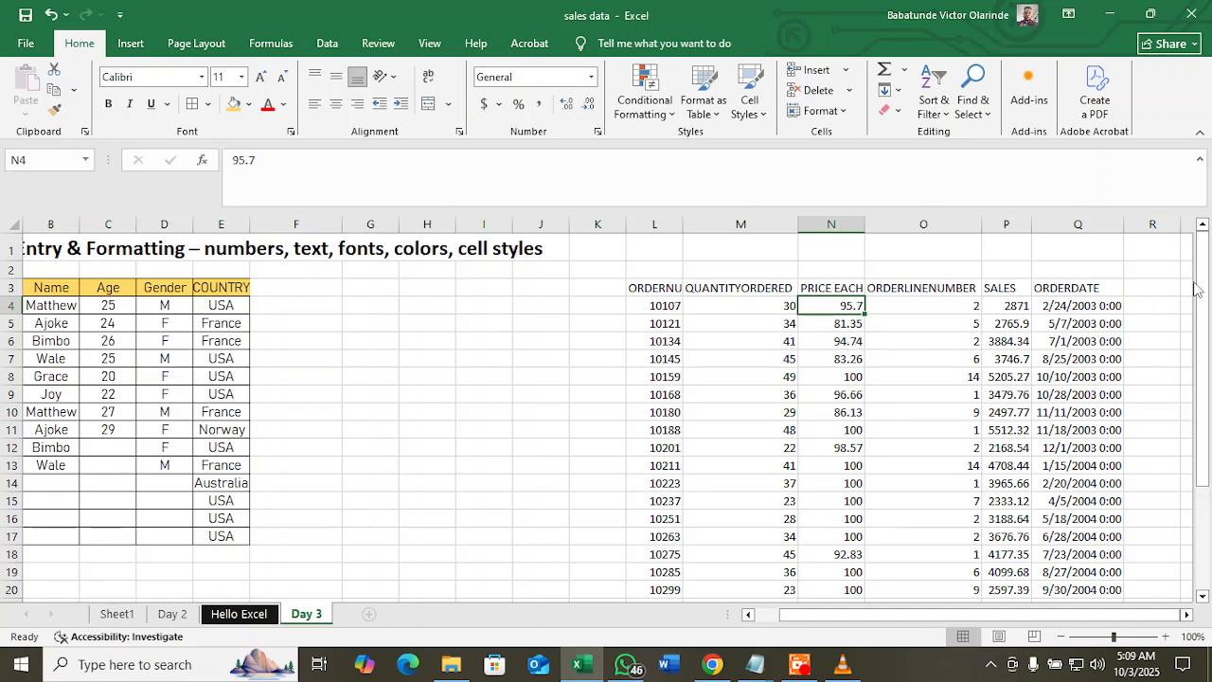
drag(1199, 289, 1206, 307)
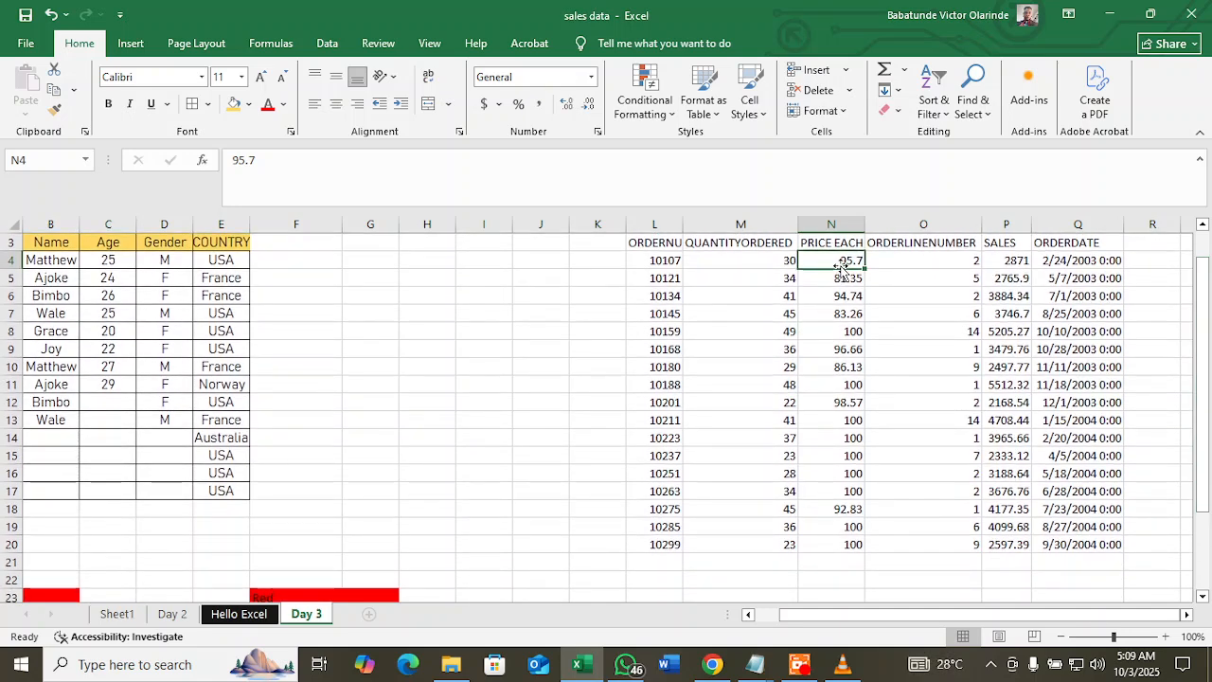
drag(841, 266, 839, 543)
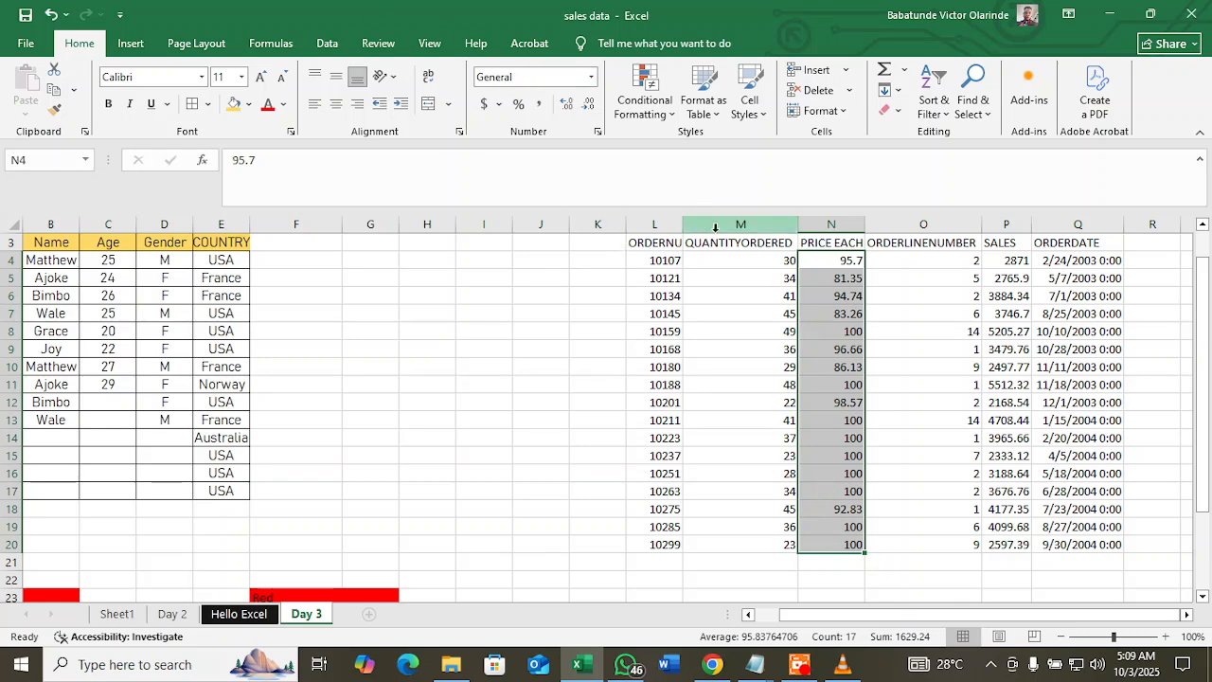
click(591, 76)
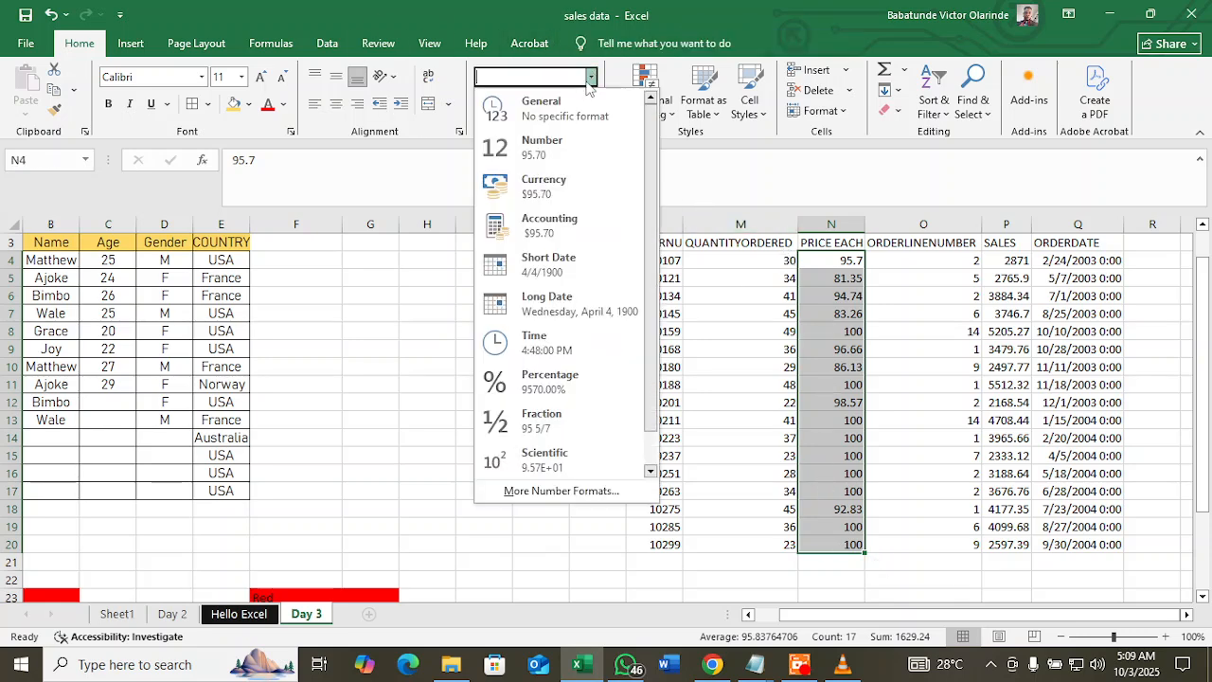
click(558, 192)
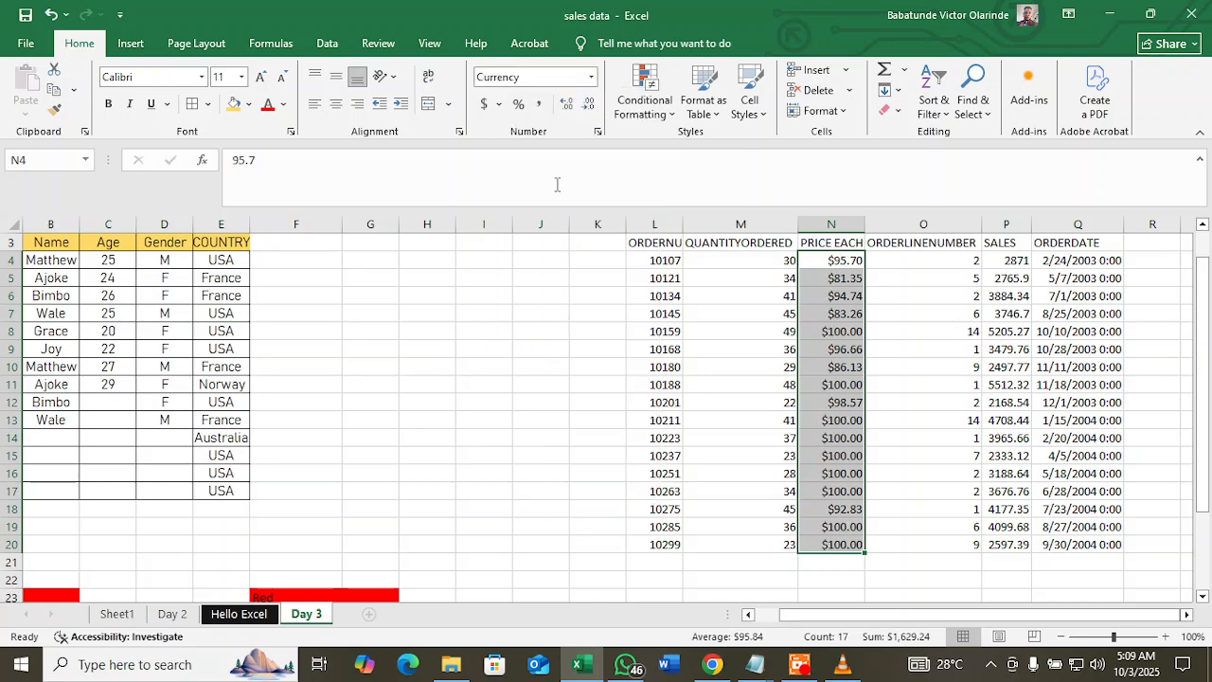
click(834, 265)
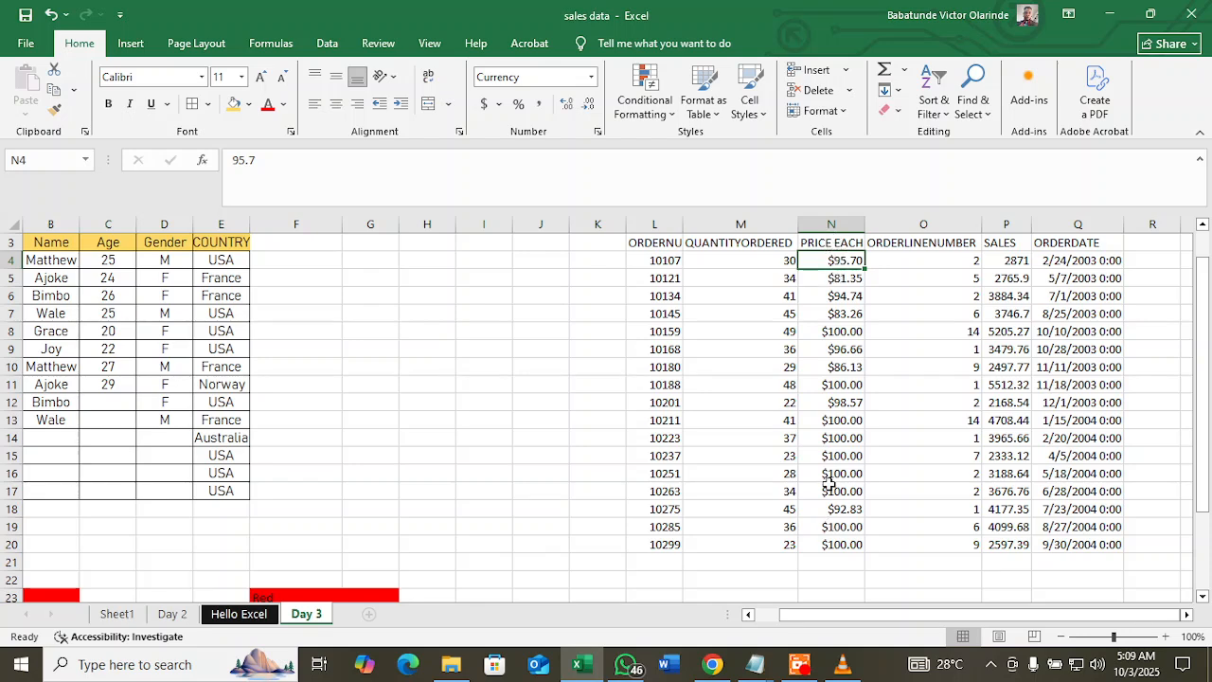
click(833, 543)
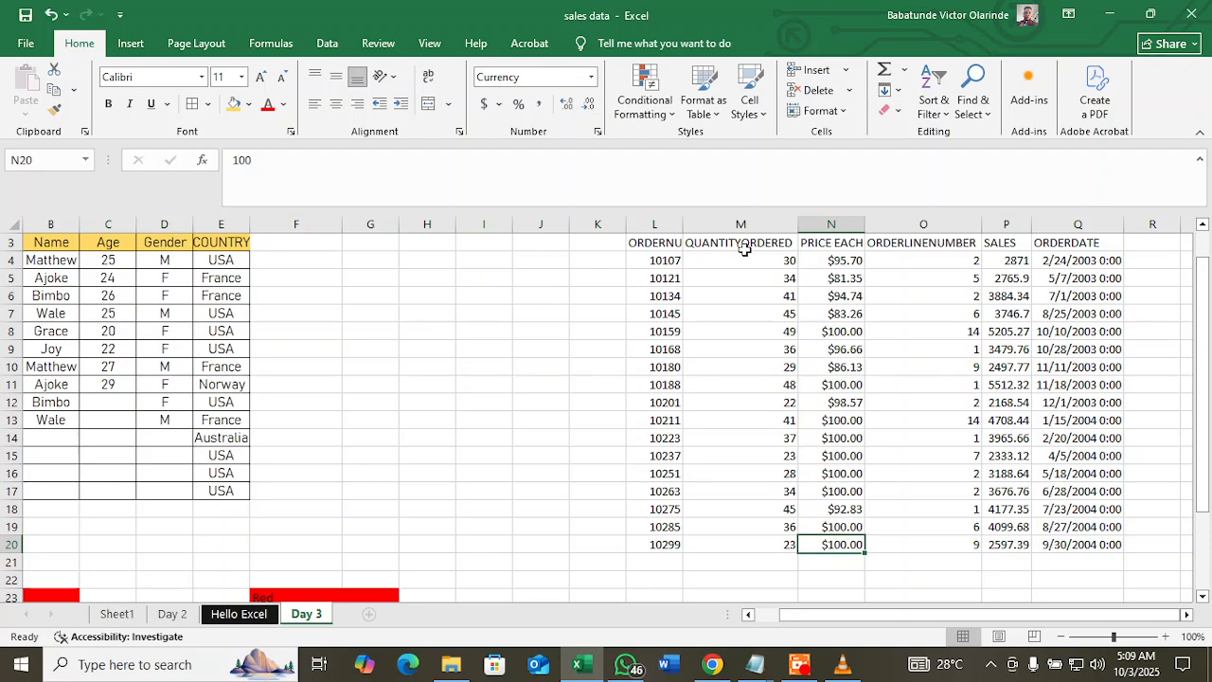
key(ctrl+z)
- Apply the Currency format to cells N4 to N34, including the empty cells below the PRICE EACH values
click(852, 369)
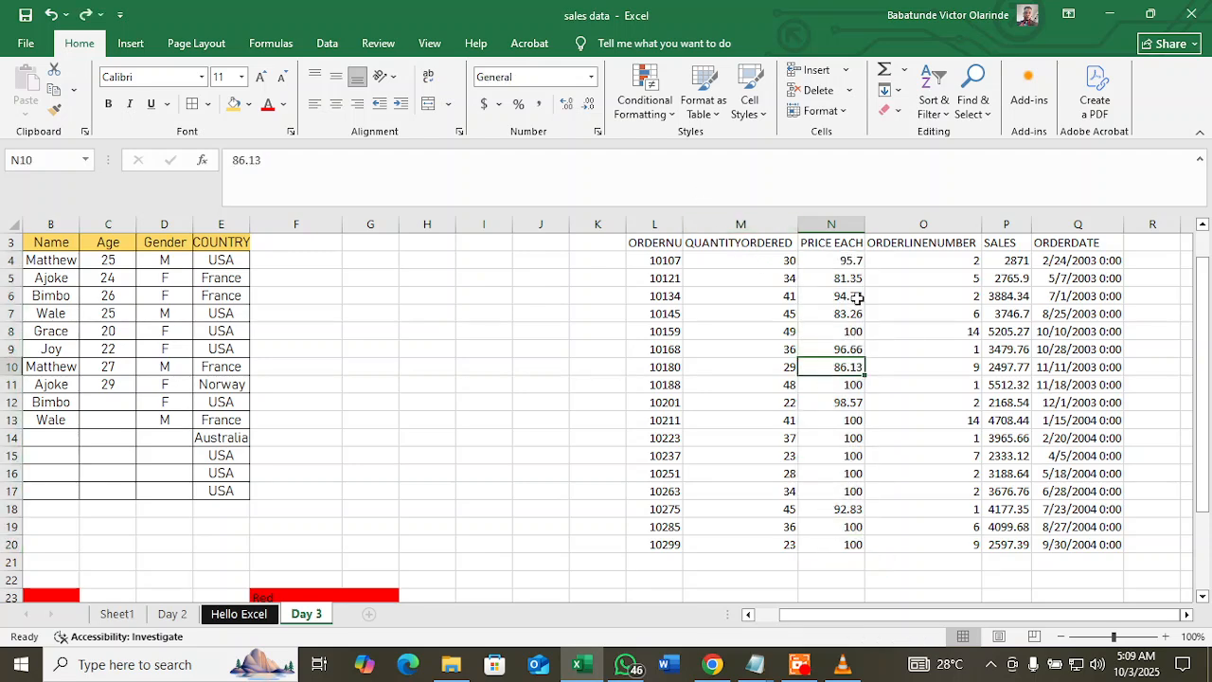
drag(852, 261, 822, 563)
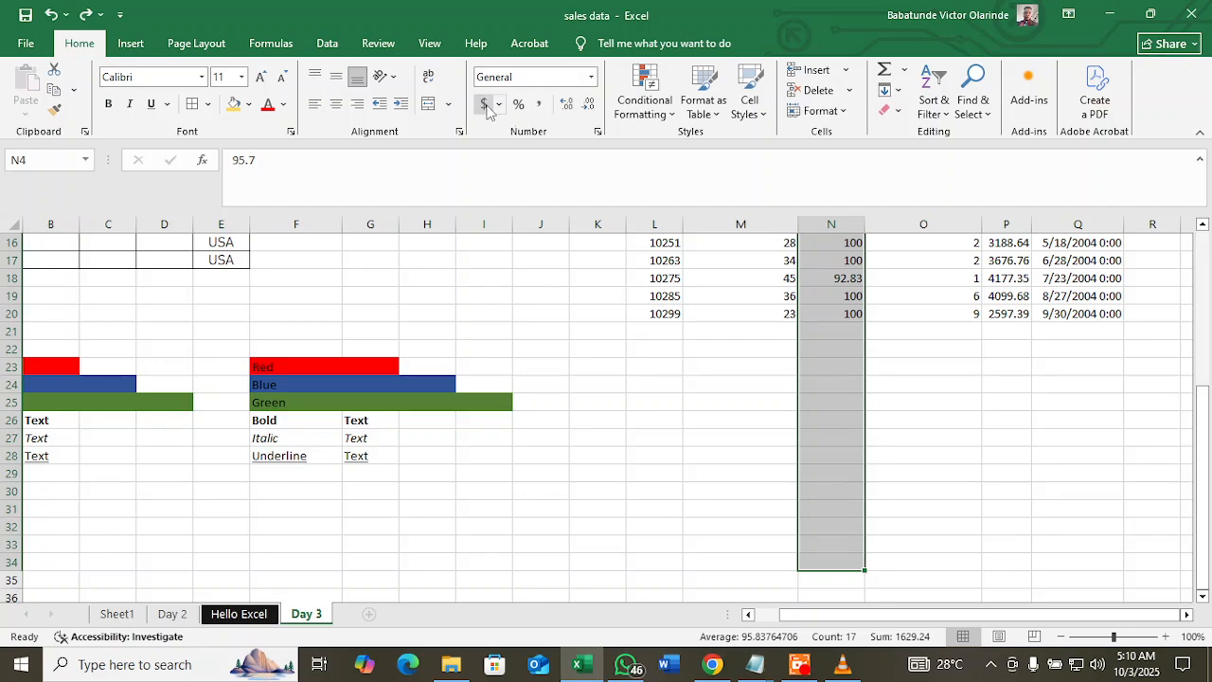
click(591, 77)
click(549, 181)
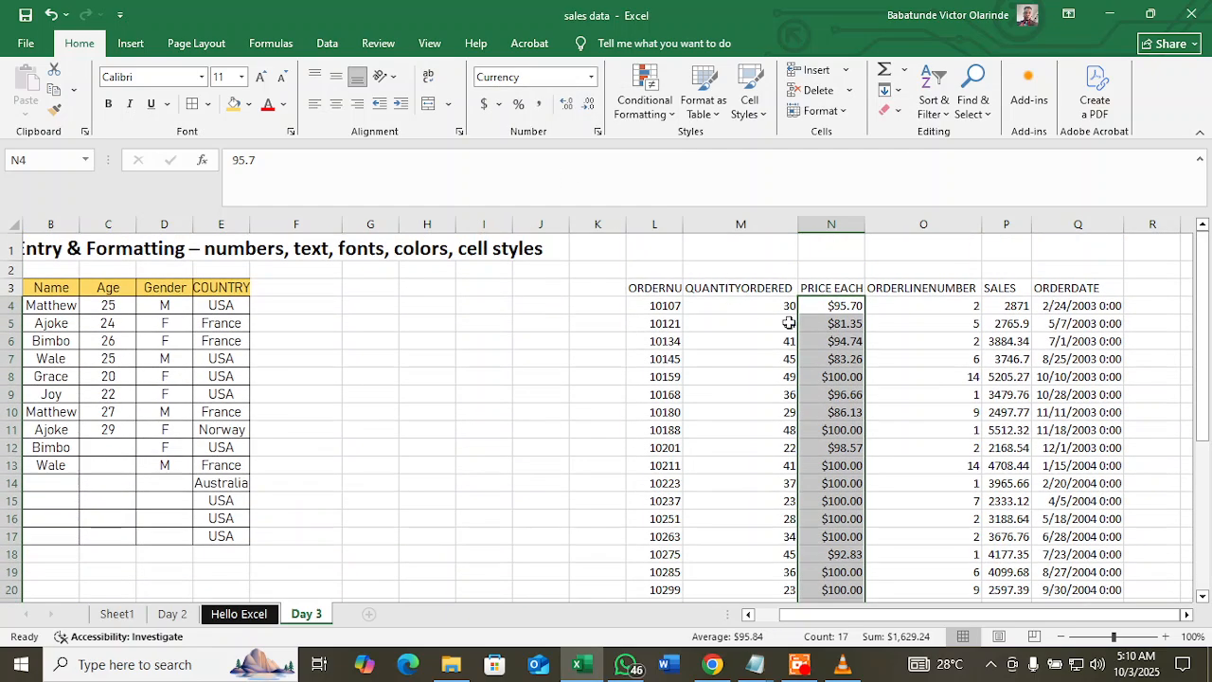
scroll(796, 339, down, 3)
click(800, 337)
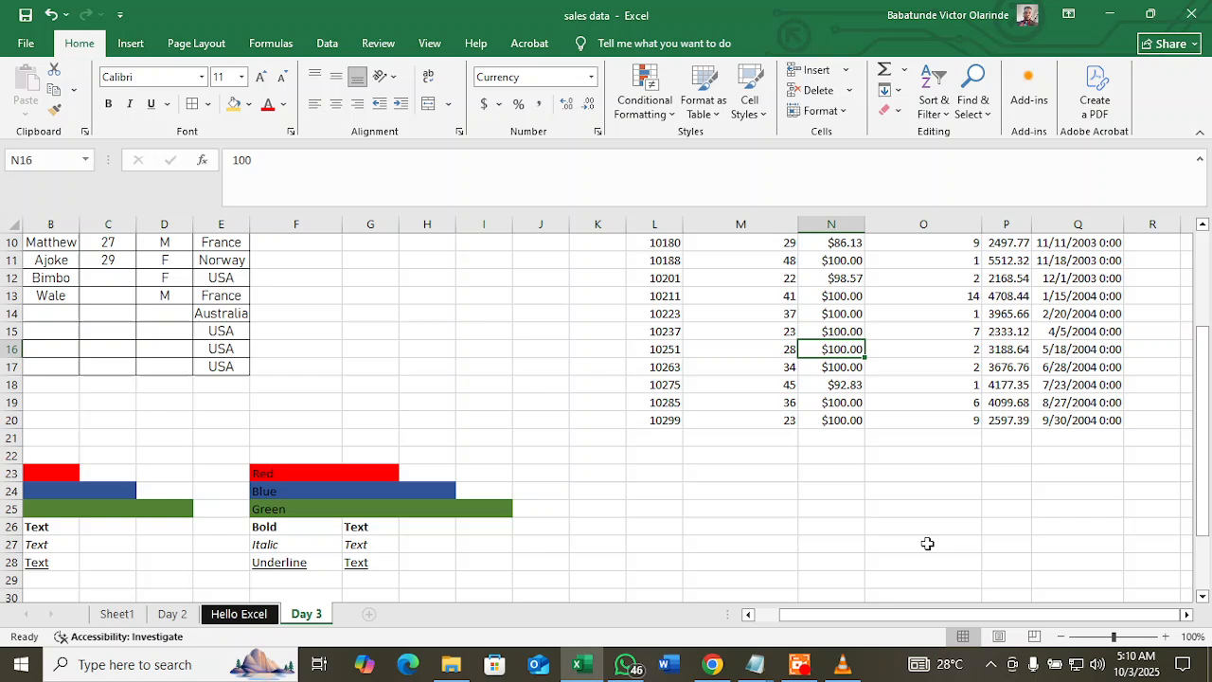
- Enter 20 in cell N21 and 50 in cell N22 below the PRICE EACH values
click(847, 438)
text(20)
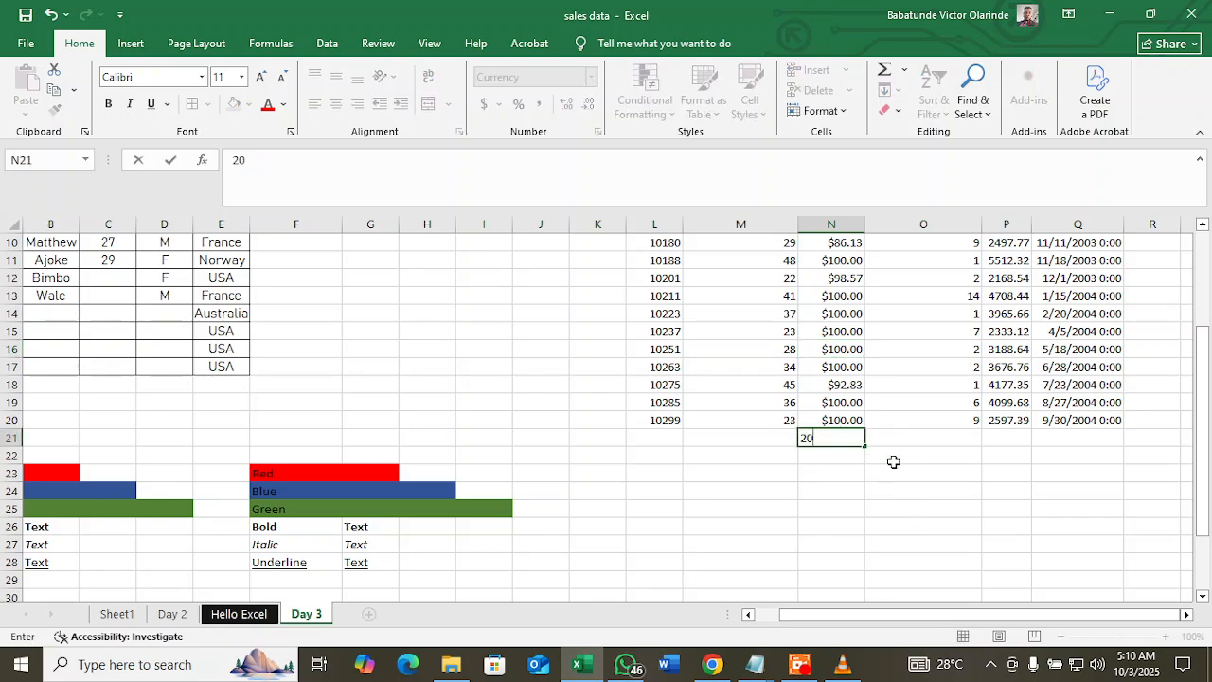
key(Return)
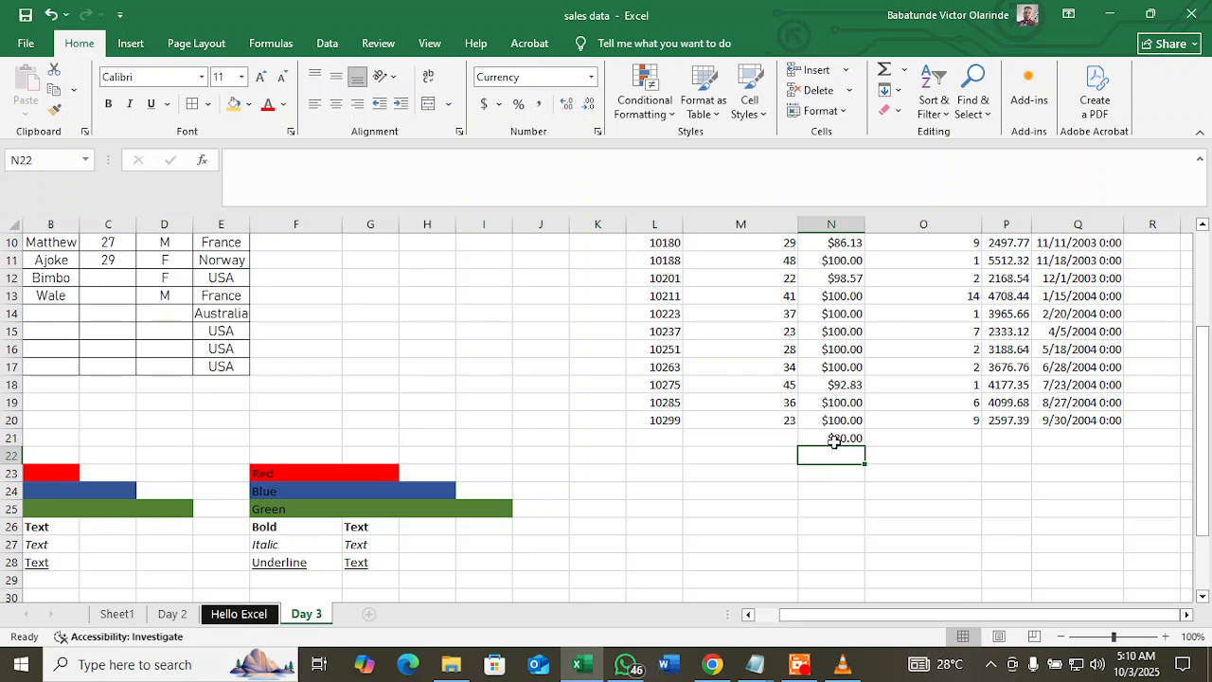
text(50)
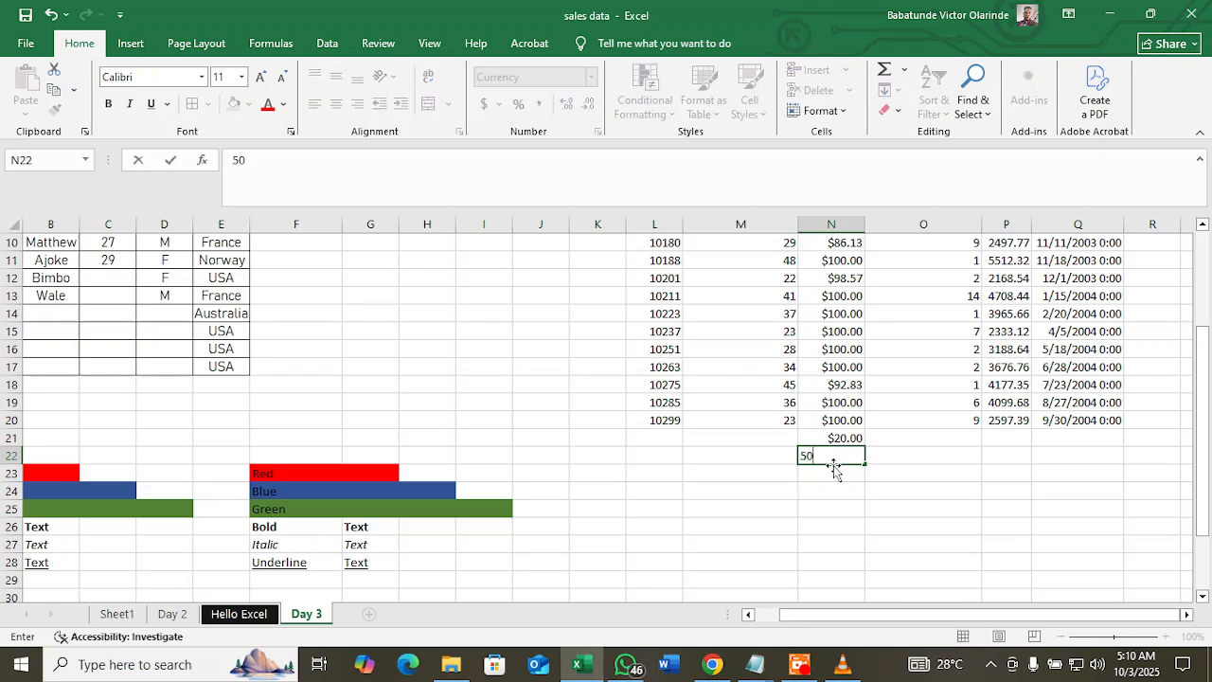
key(Return)
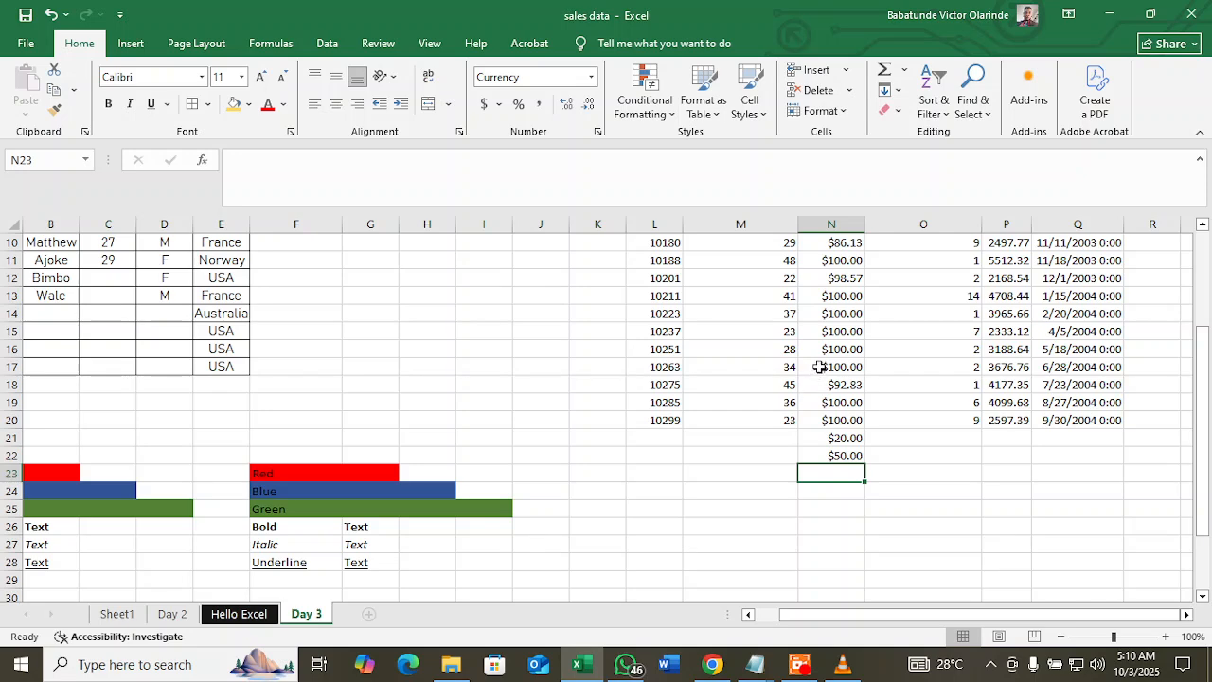
scroll(815, 374, up, 3)
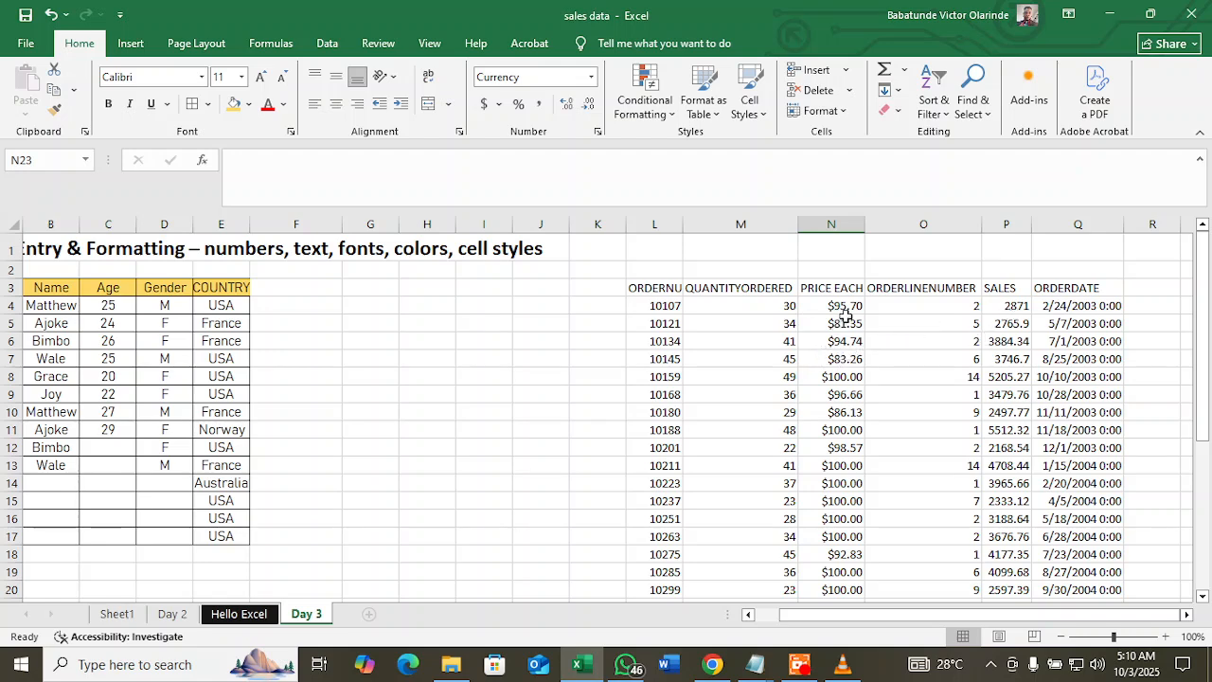
drag(846, 306, 848, 416)
click(972, 451)
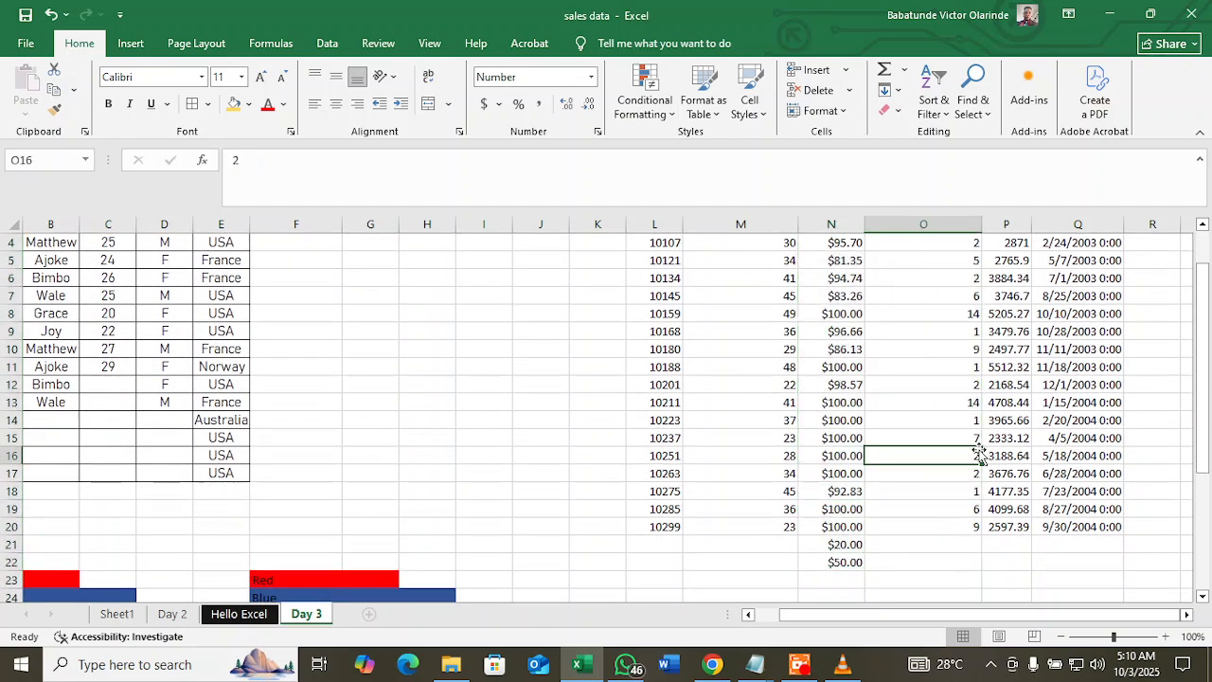
- Change the first SALES value in cell P4 to 2871.01
scroll(985, 417, up, 1)
drag(1010, 305, 1012, 565)
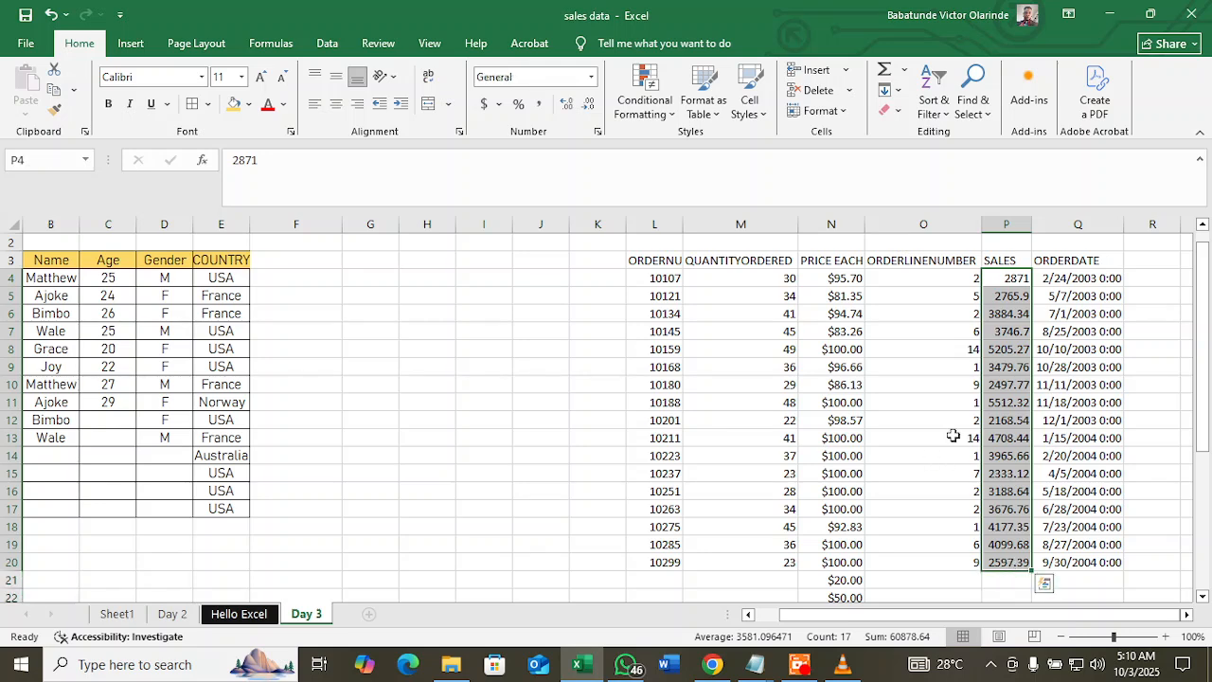
click(1023, 278)
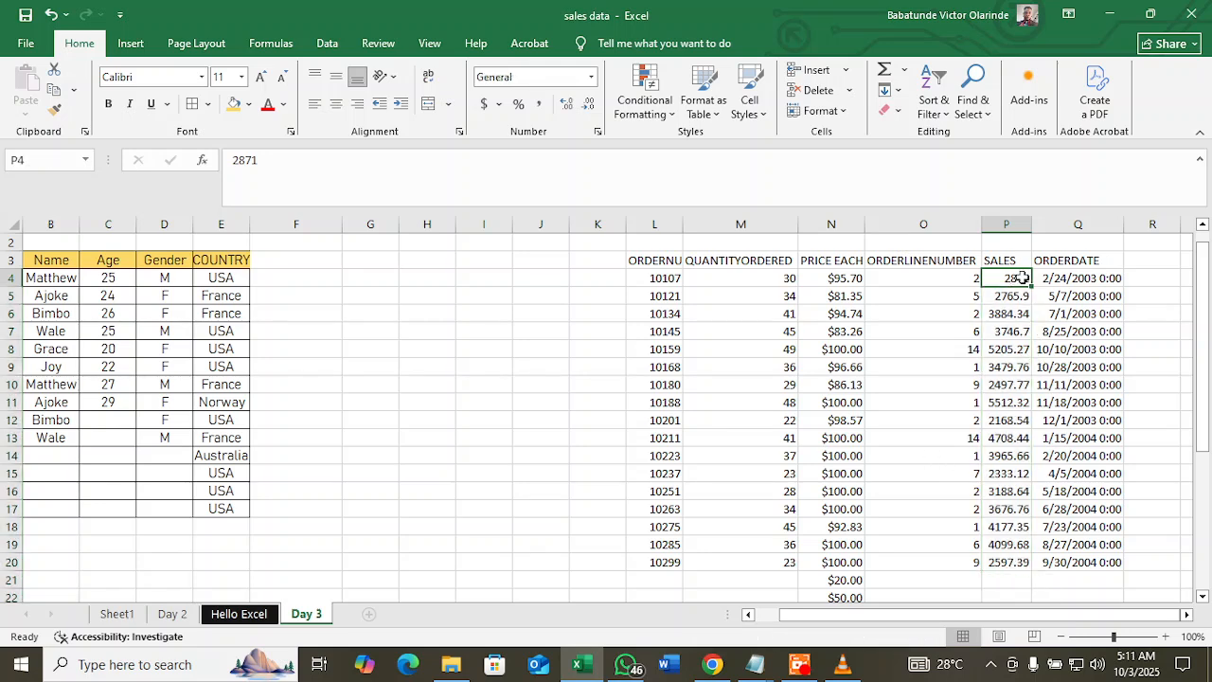
click(273, 164)
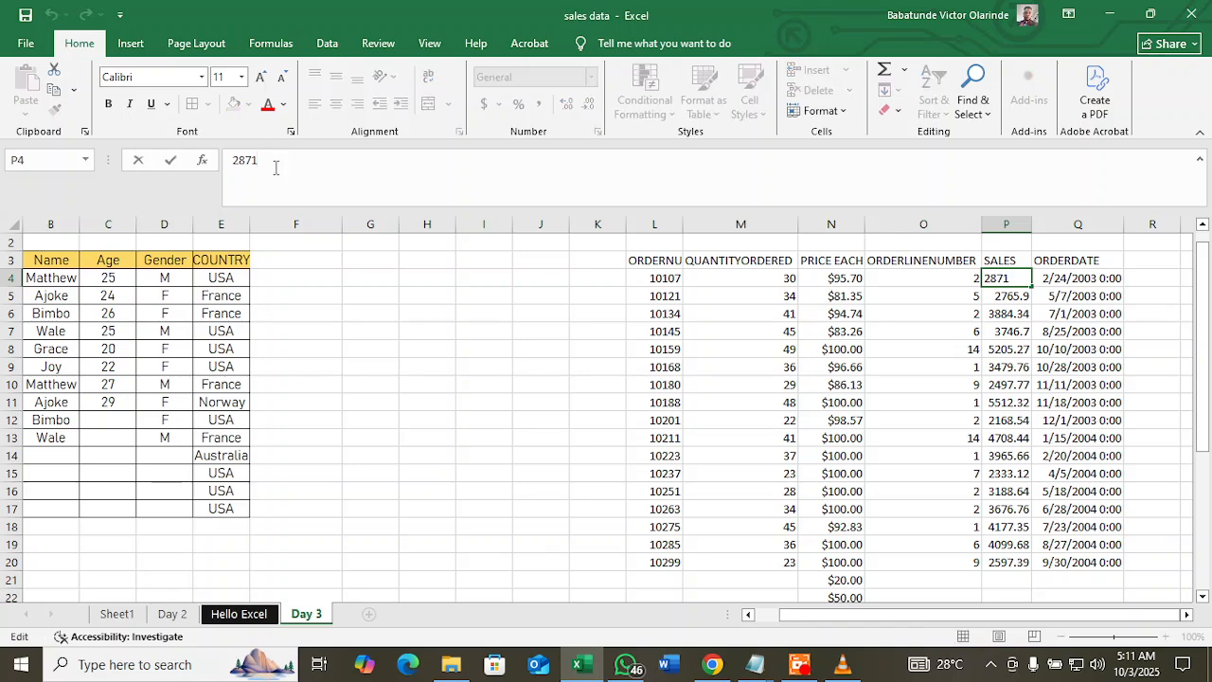
text(.)
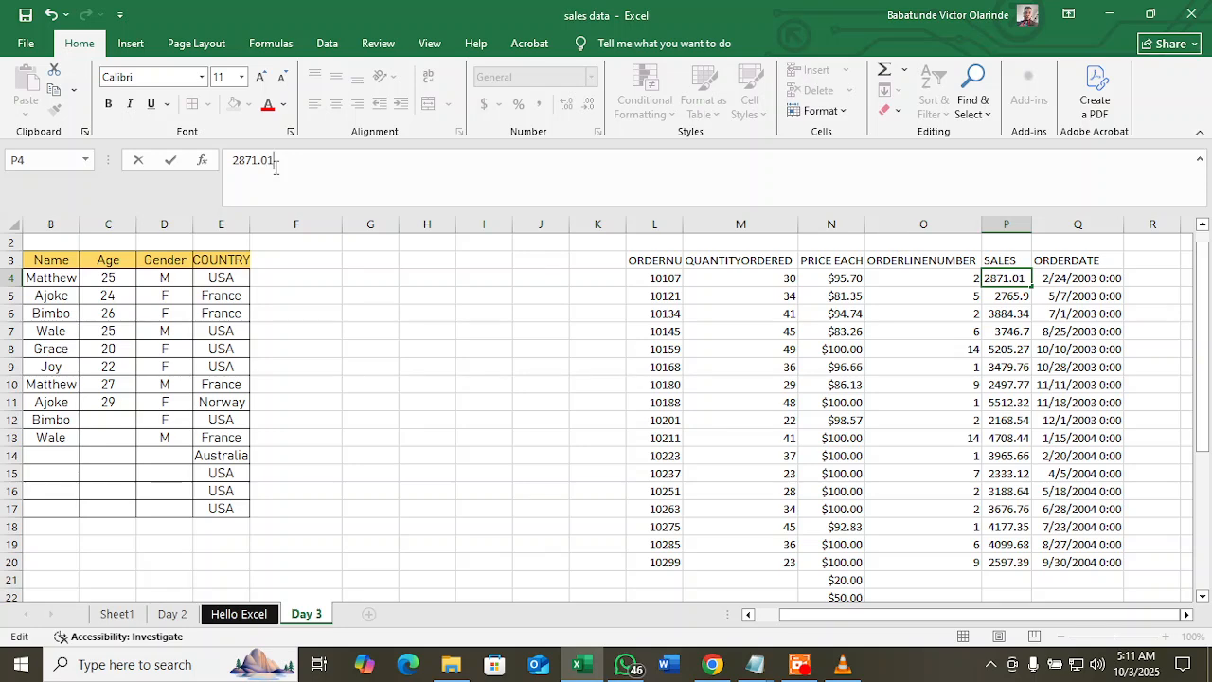
text(01)
key(Return)
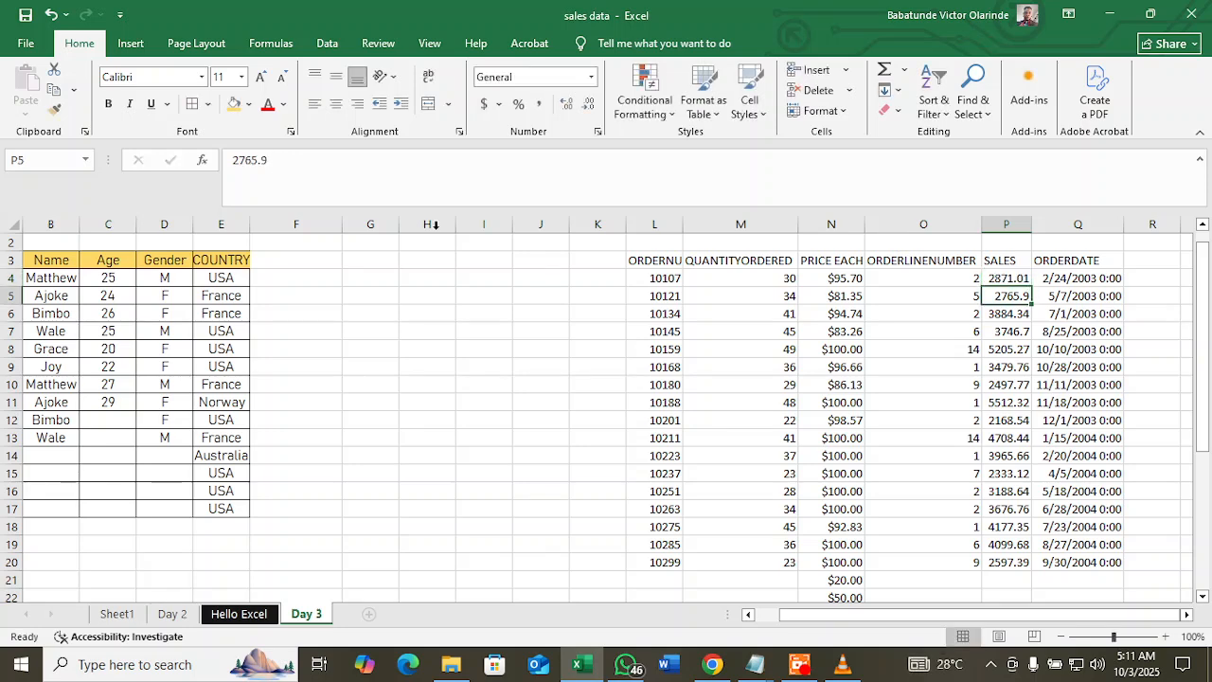
- Increase and decrease the decimals of the SALES values in cells P4 to P20, ending with one decimal place
click(1023, 420)
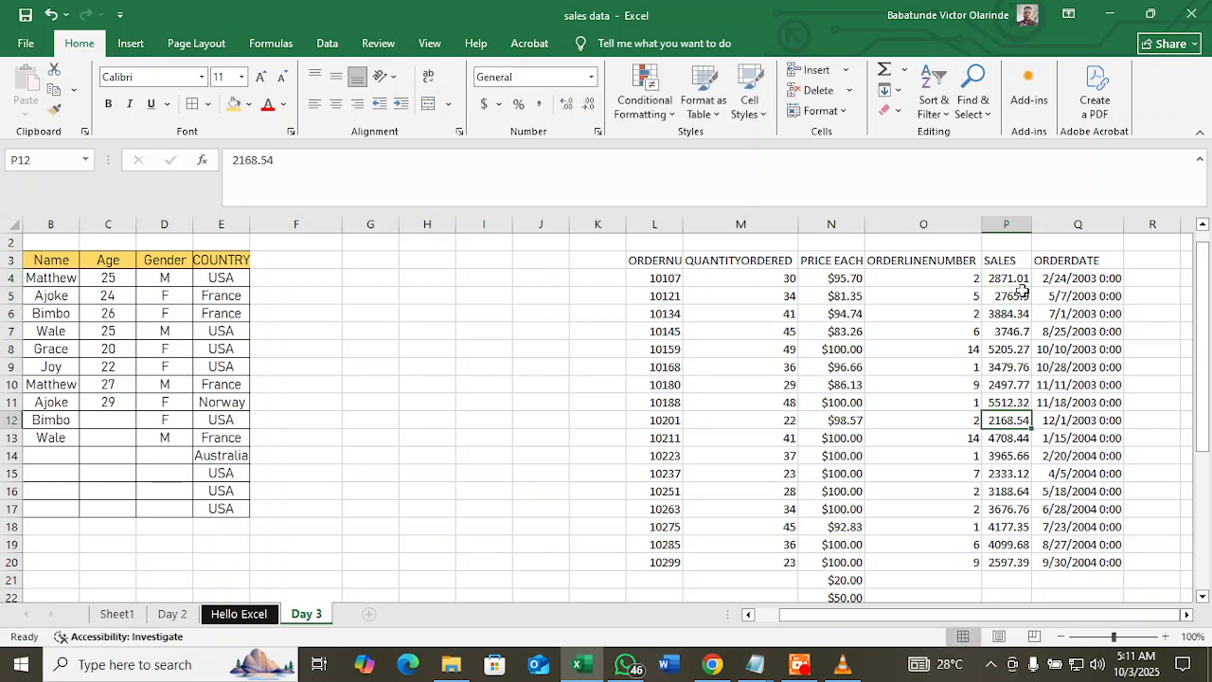
drag(1018, 280, 1018, 566)
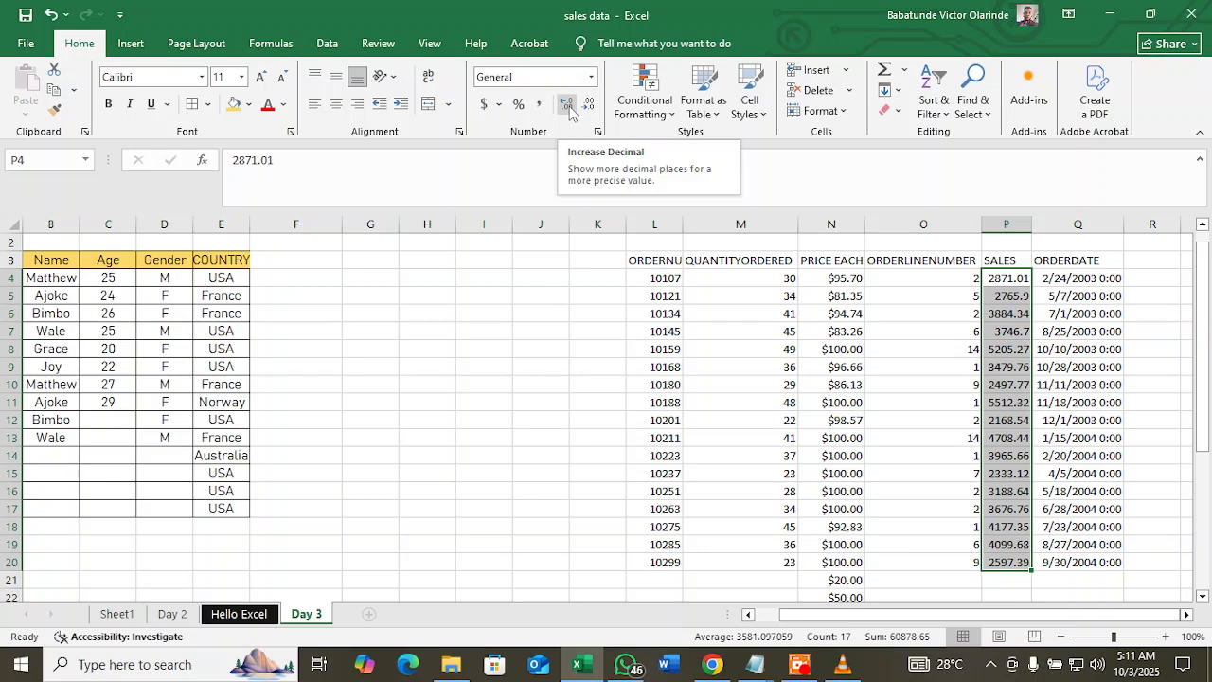
click(568, 106)
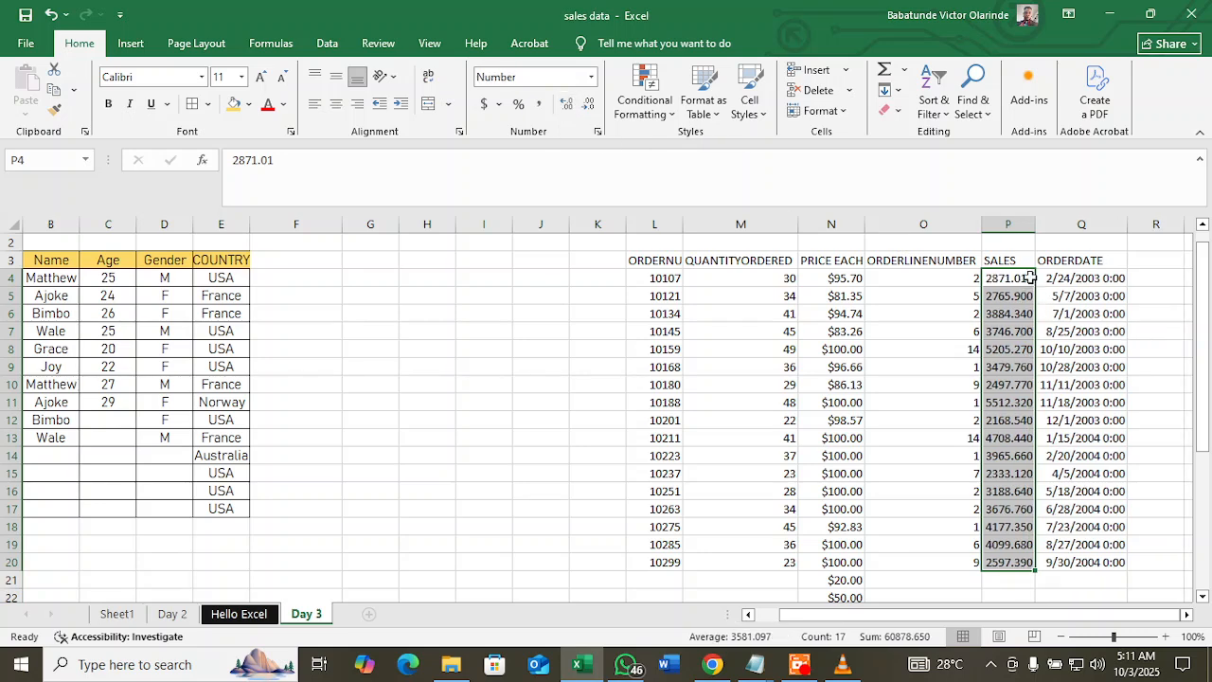
click(588, 105)
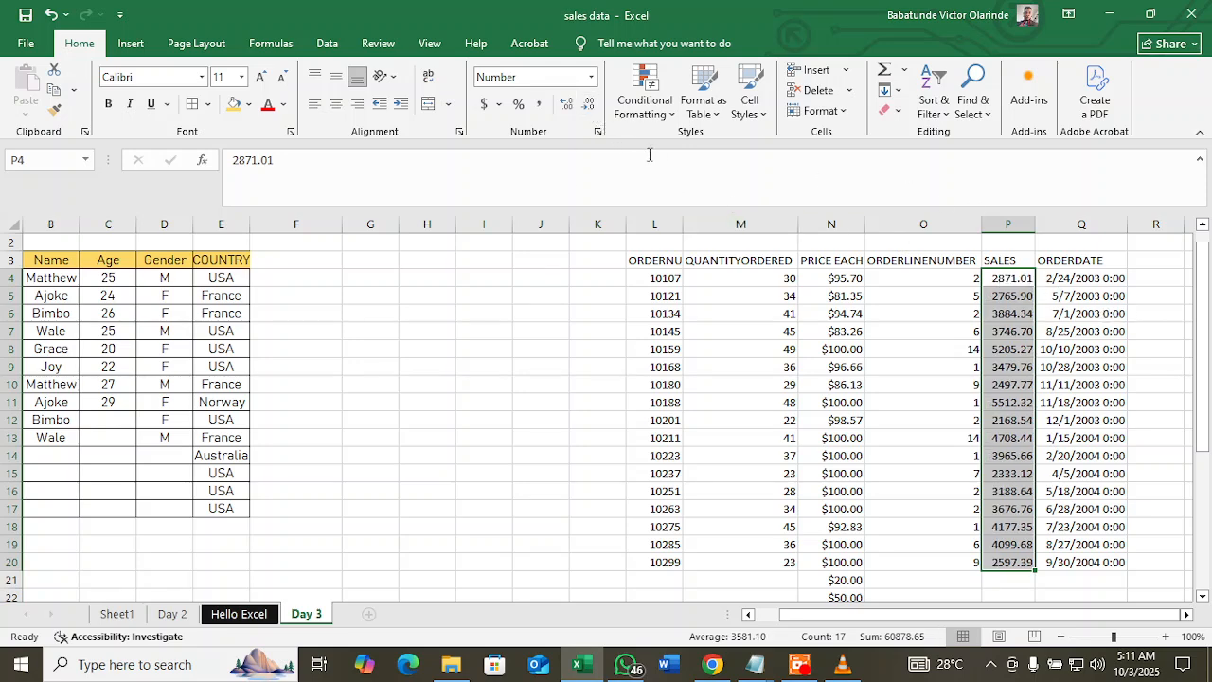
click(588, 105)
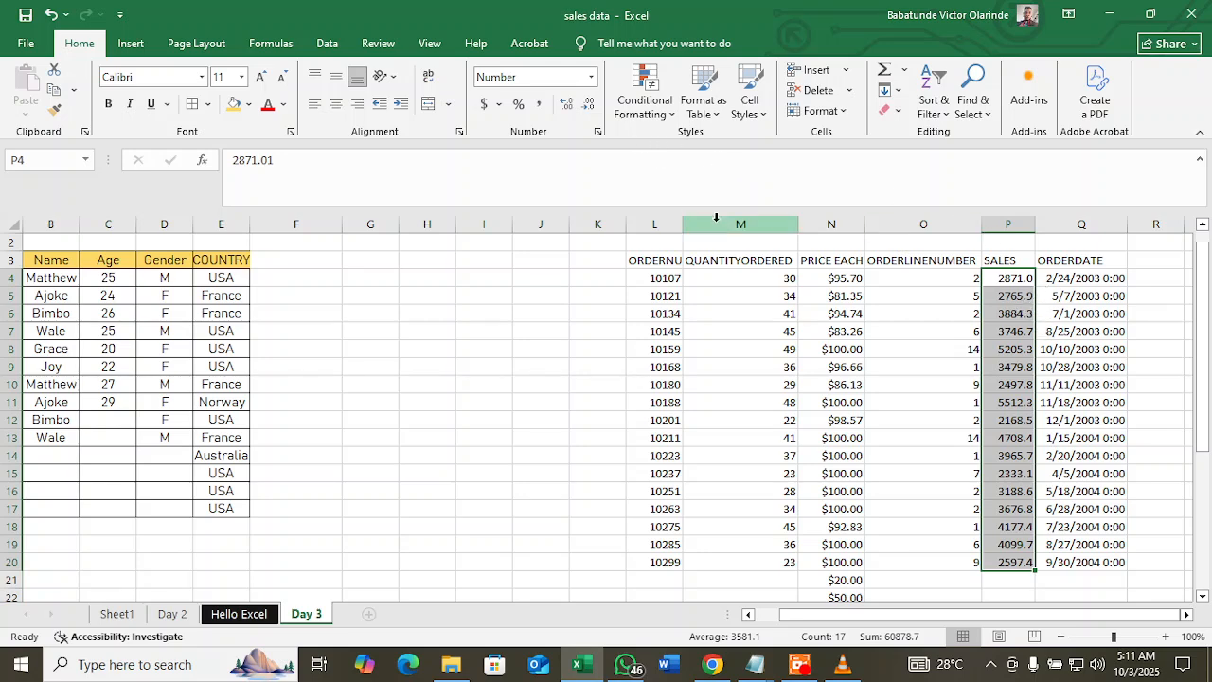
click(586, 105)
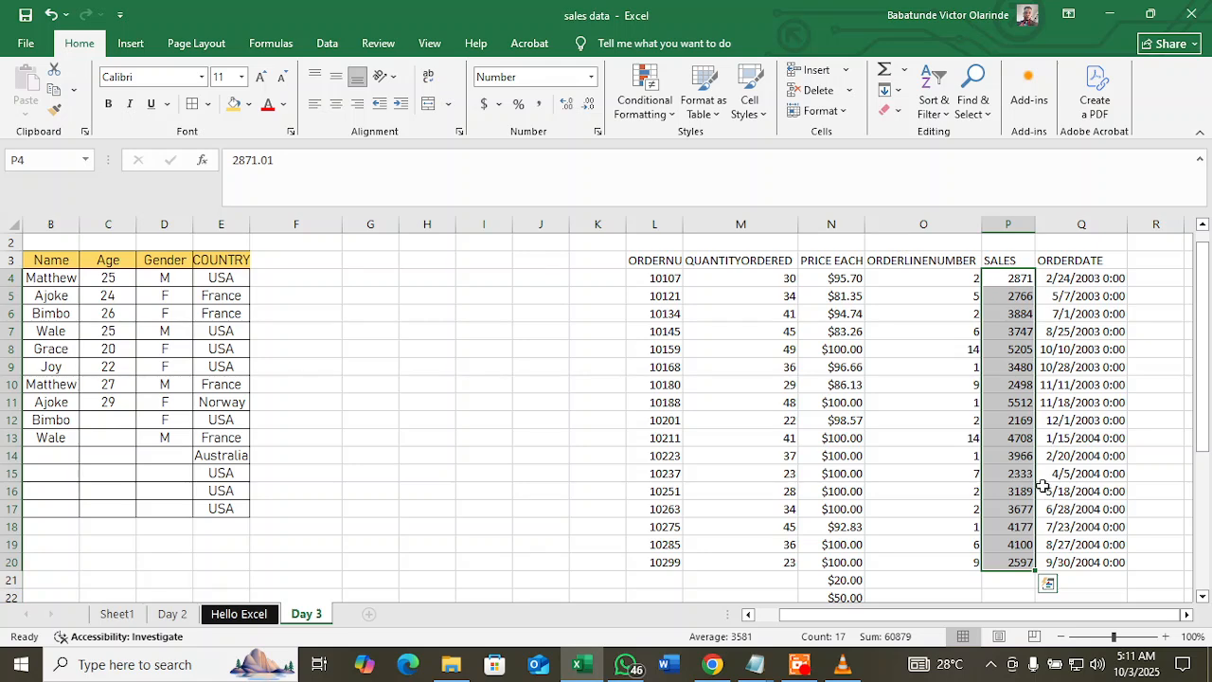
click(570, 108)
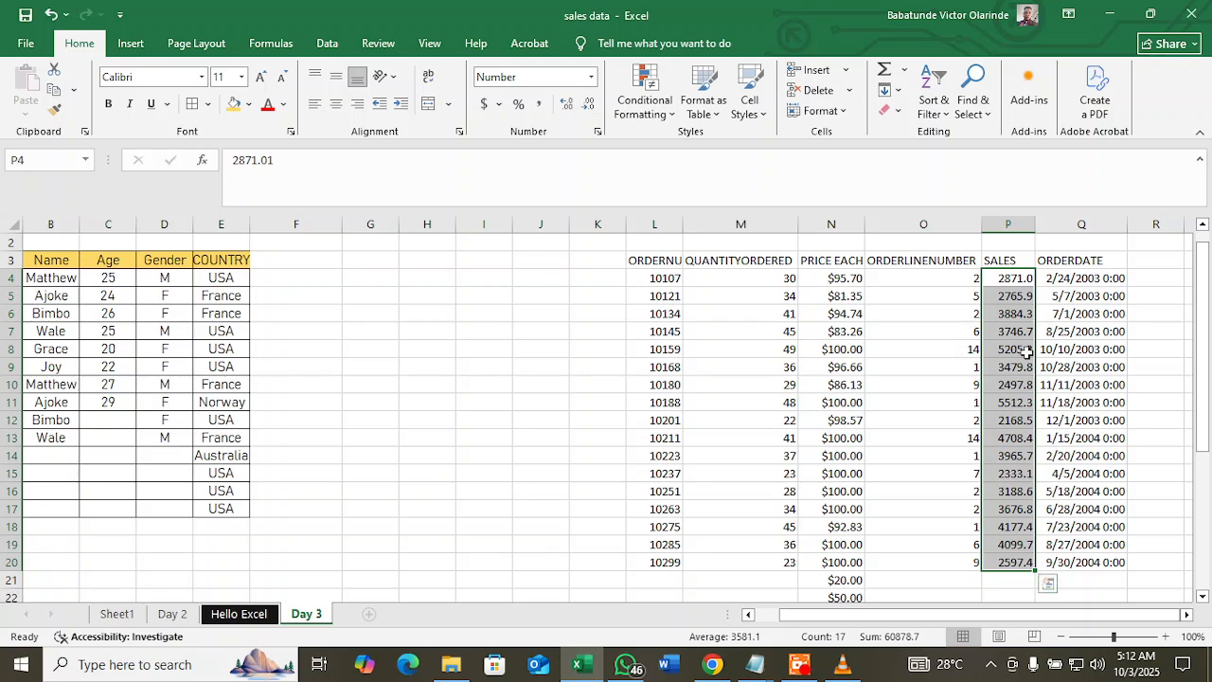
- Format the ORDERDATE values in cells Q4 to Q20 as Short Date
click(1104, 289)
click(1096, 277)
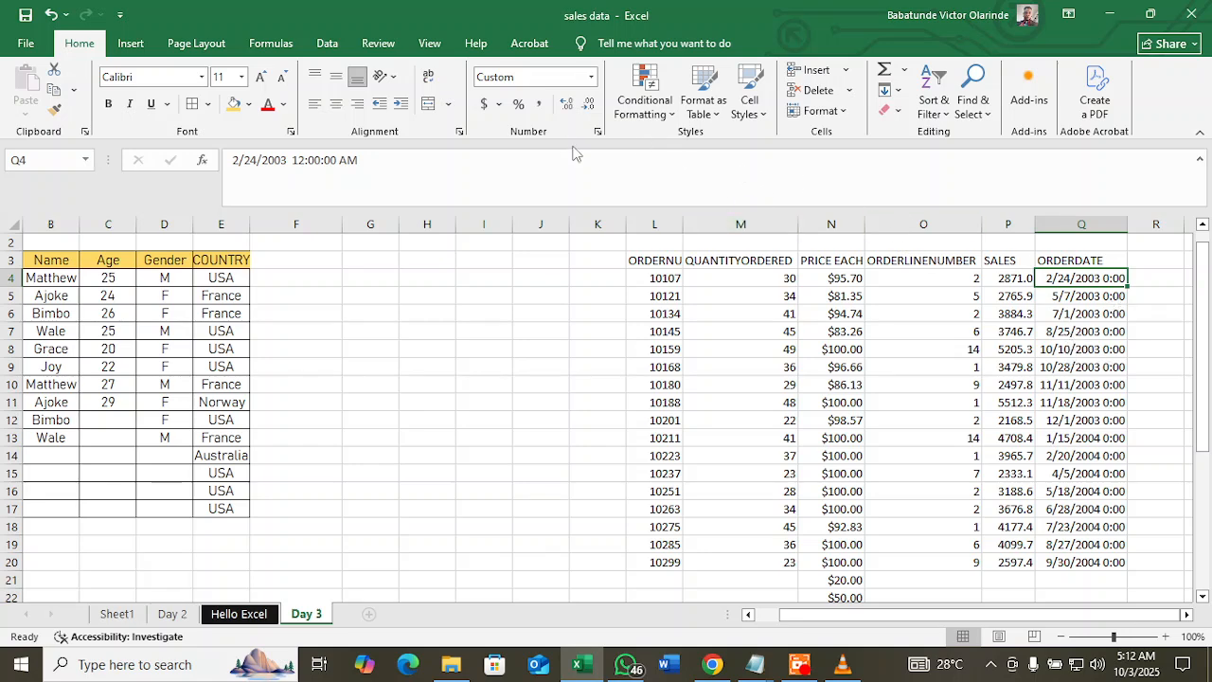
click(591, 77)
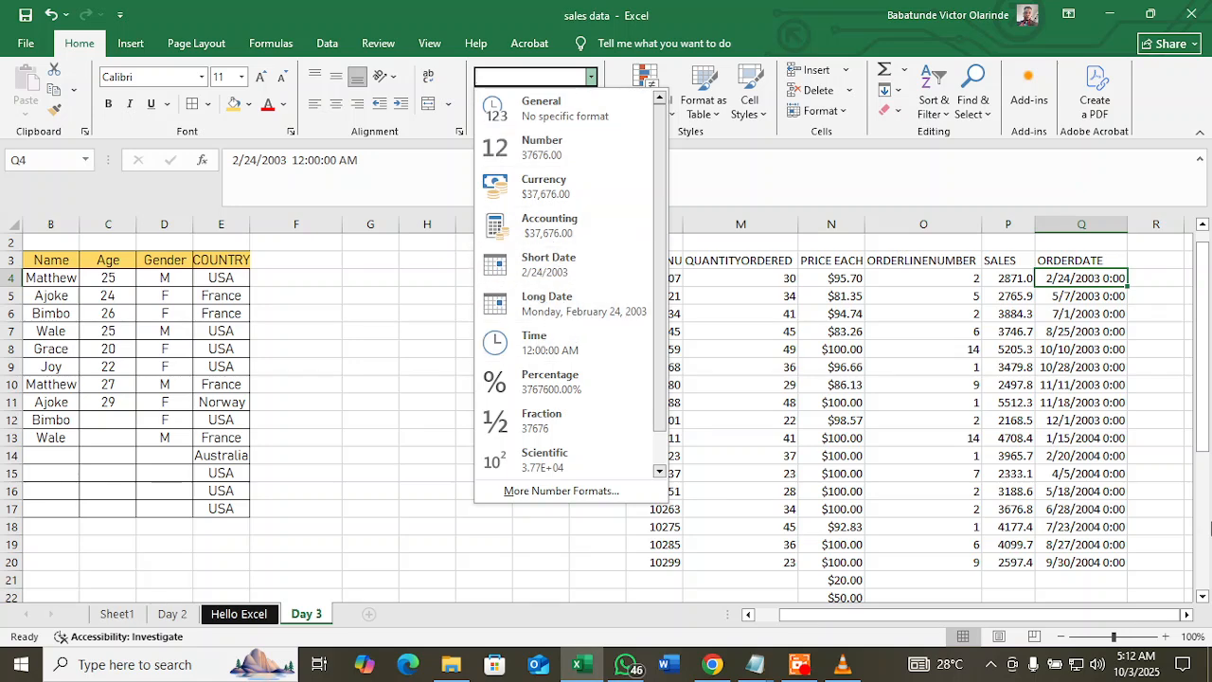
click(1110, 483)
drag(1091, 280, 1106, 566)
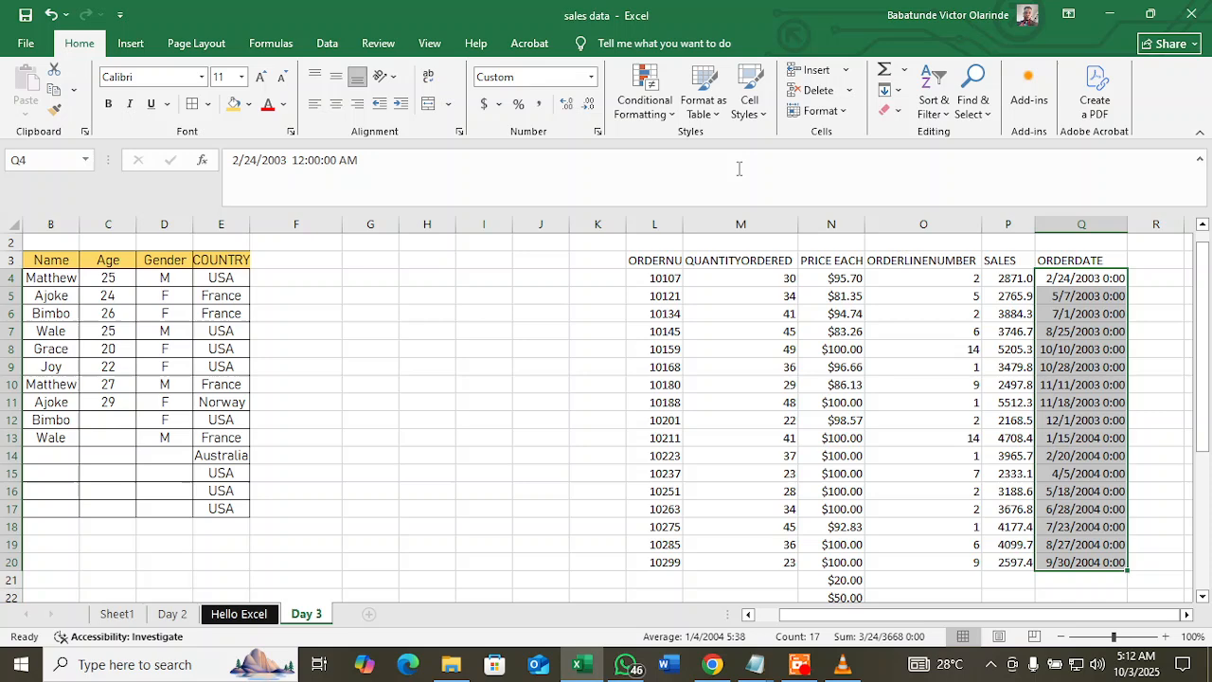
click(591, 78)
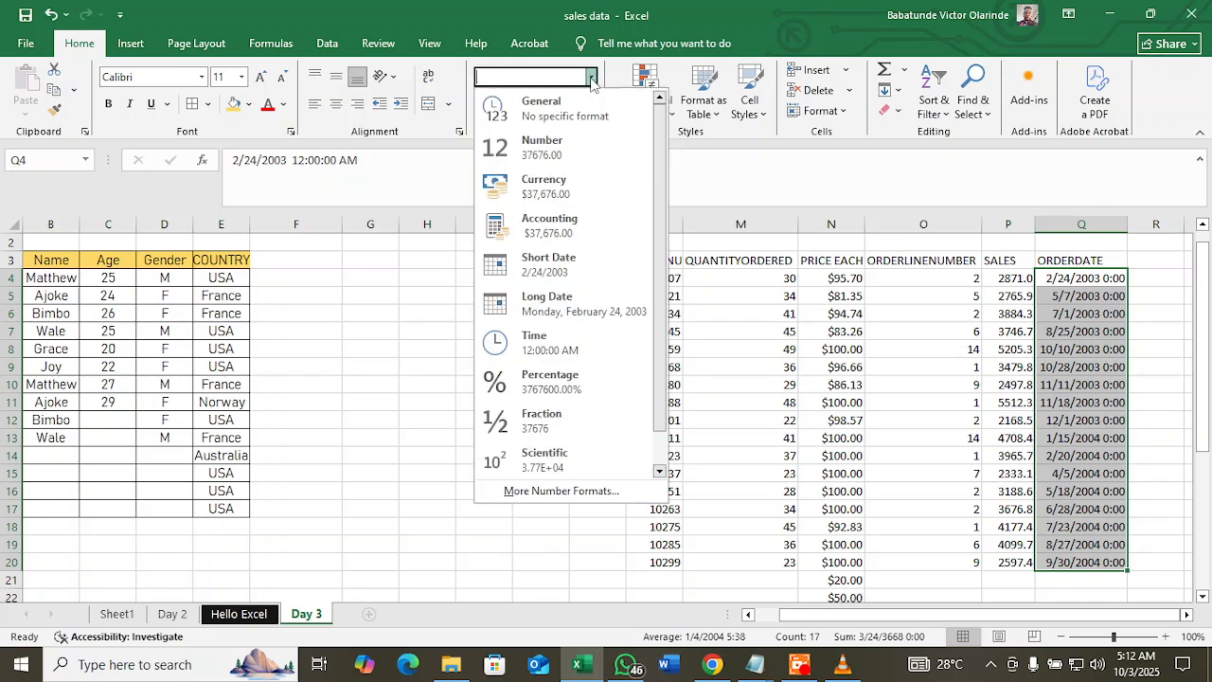
click(557, 270)
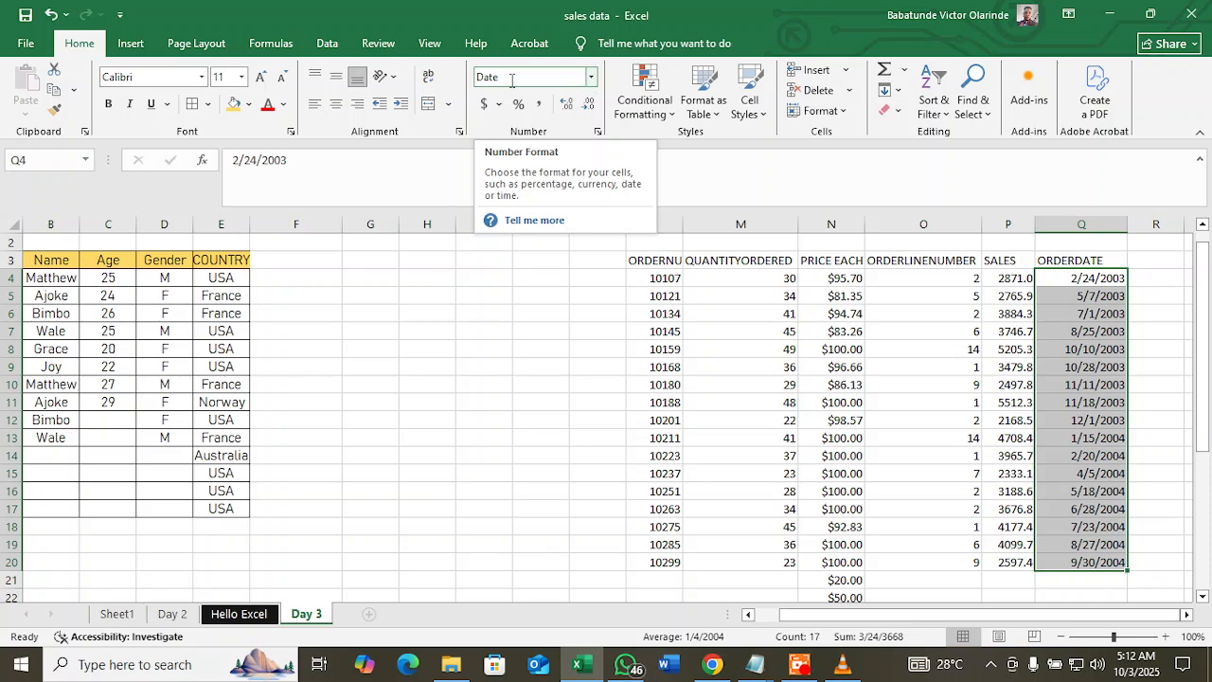
- Try the Time format and the Long Date format on the ORDERDATE values in cells Q4 to Q20
click(591, 76)
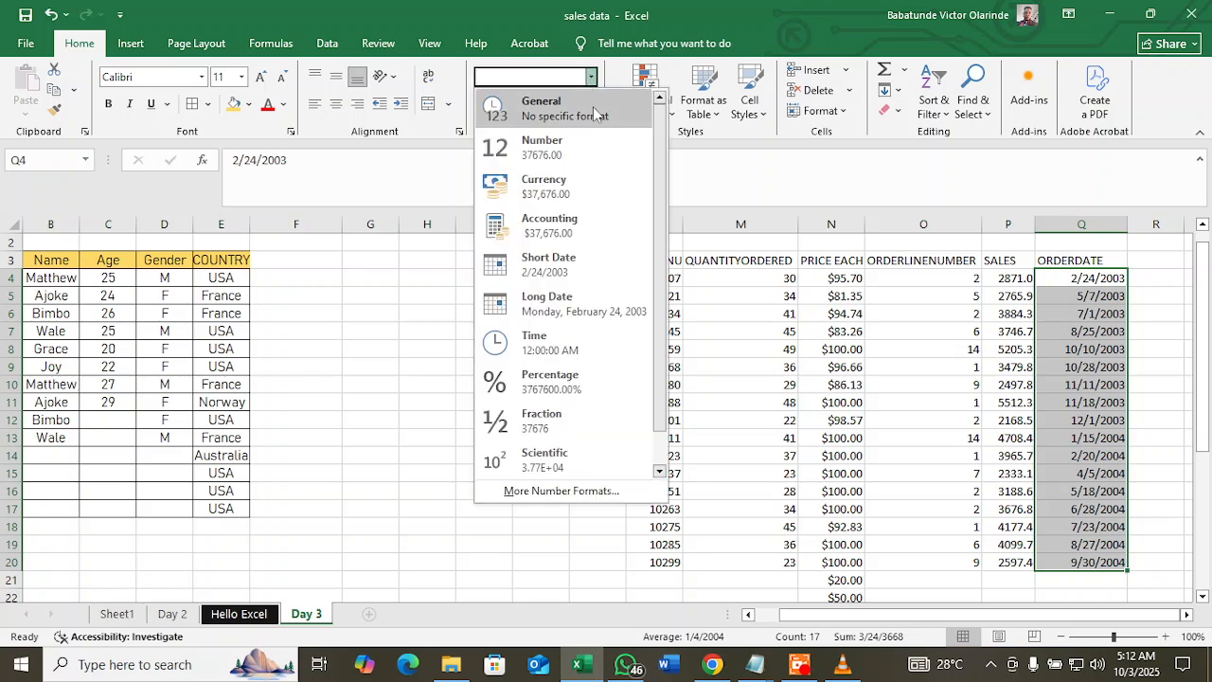
click(592, 347)
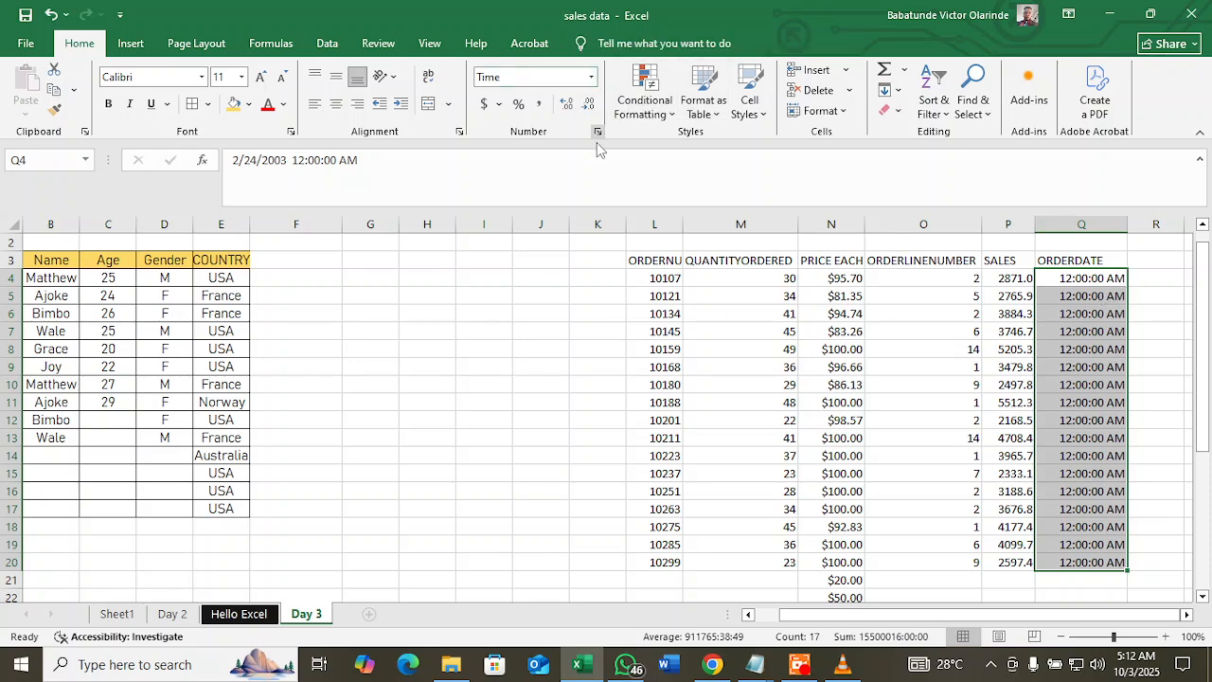
click(591, 80)
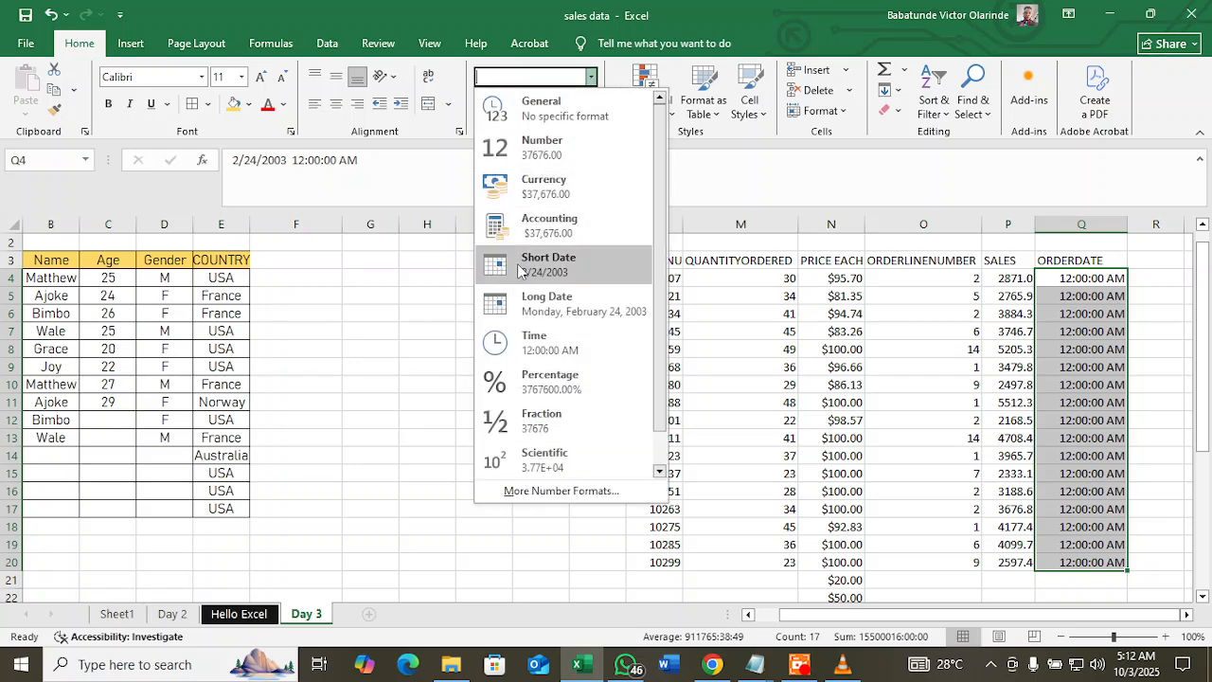
click(544, 318)
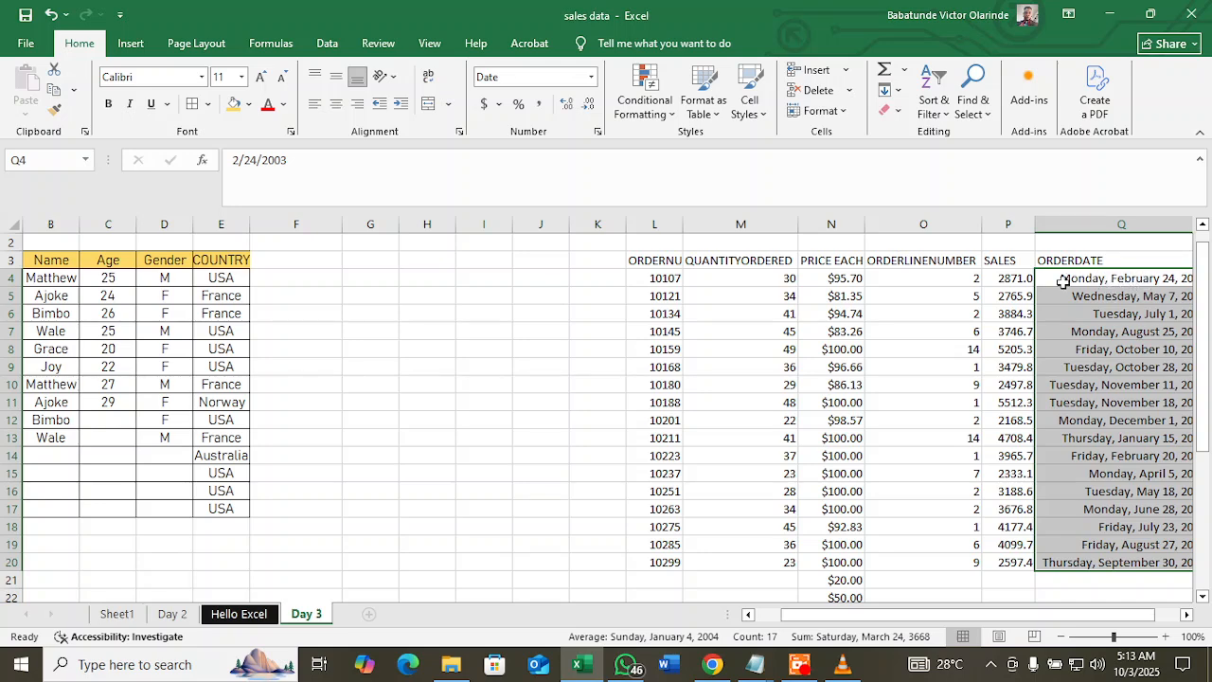
click(592, 77)
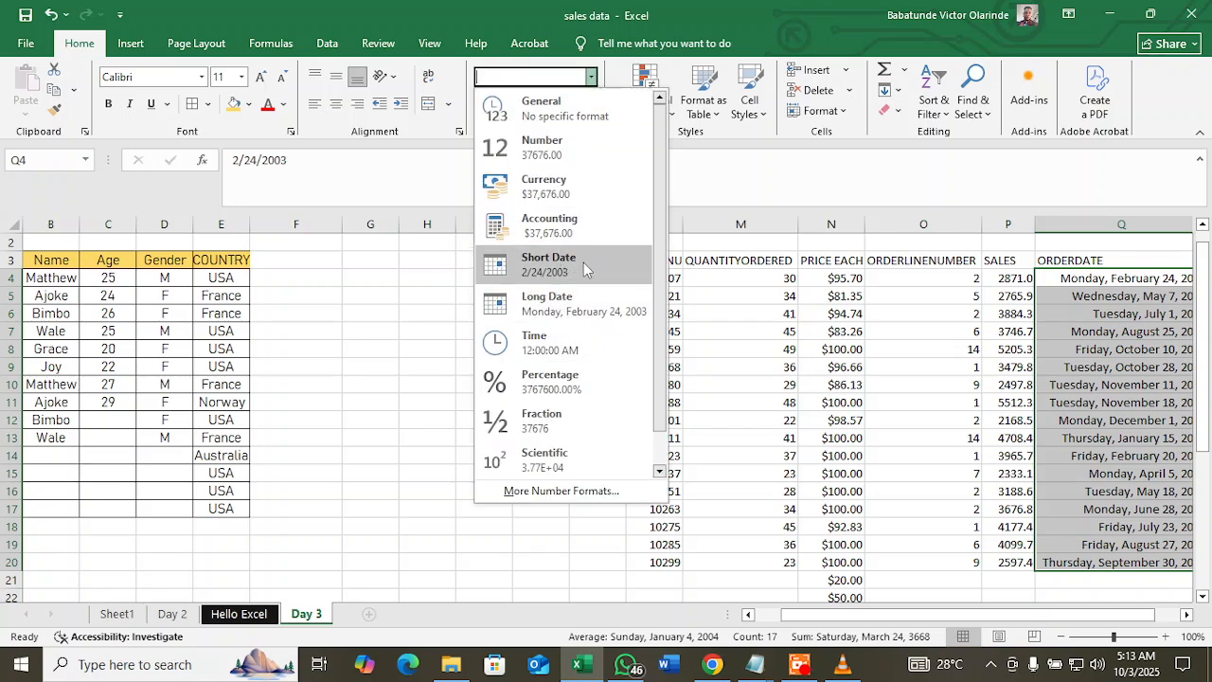
click(594, 82)
- Undo the Long Date, Time and Short Date formatting of the ORDERDATE values and deselect the range
key(ctrl+z)
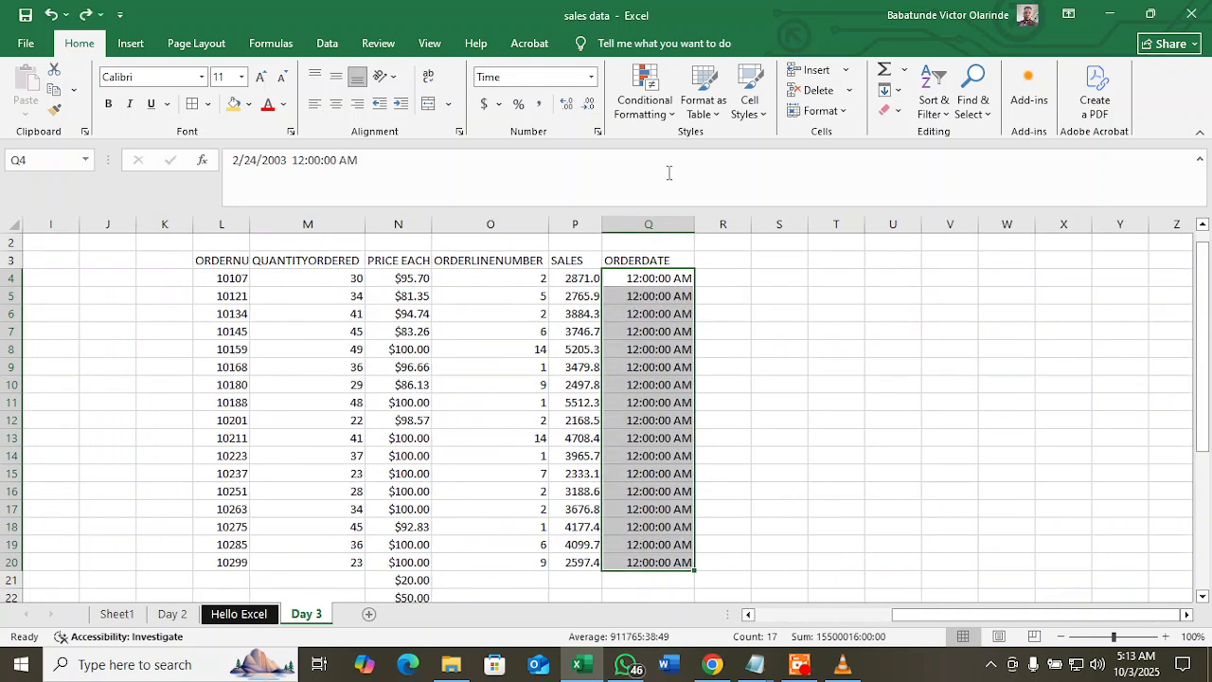
key(ctrl+z)
key(ctrl+z)
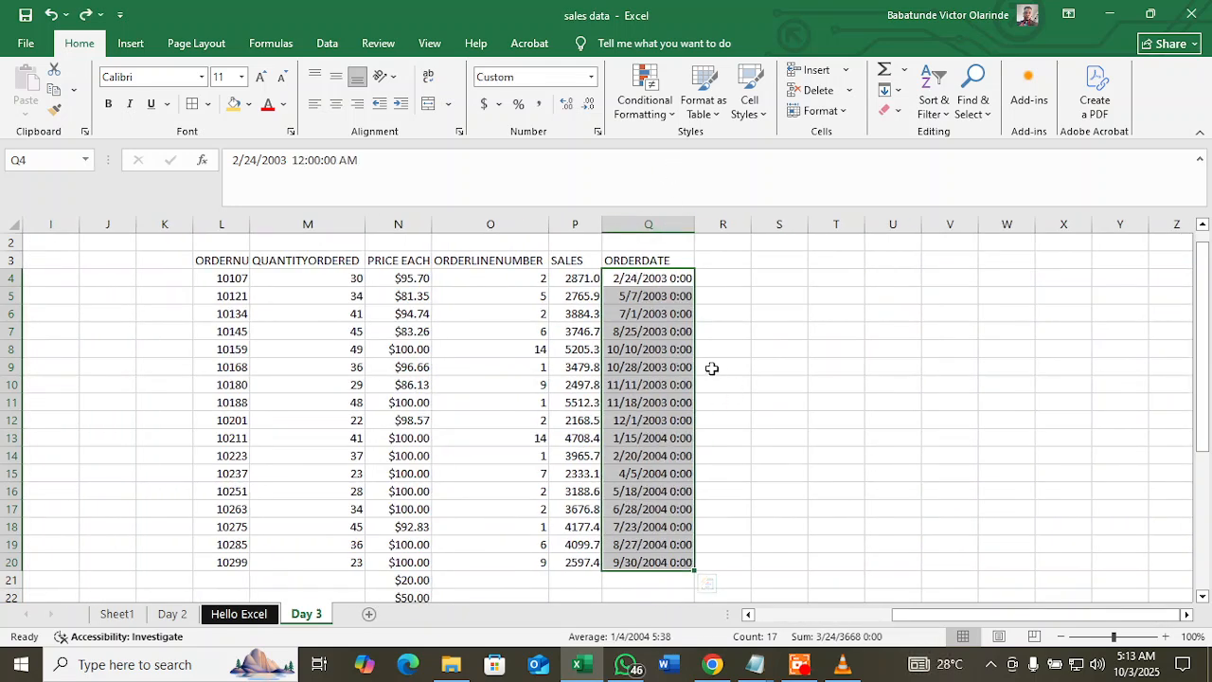
click(736, 368)
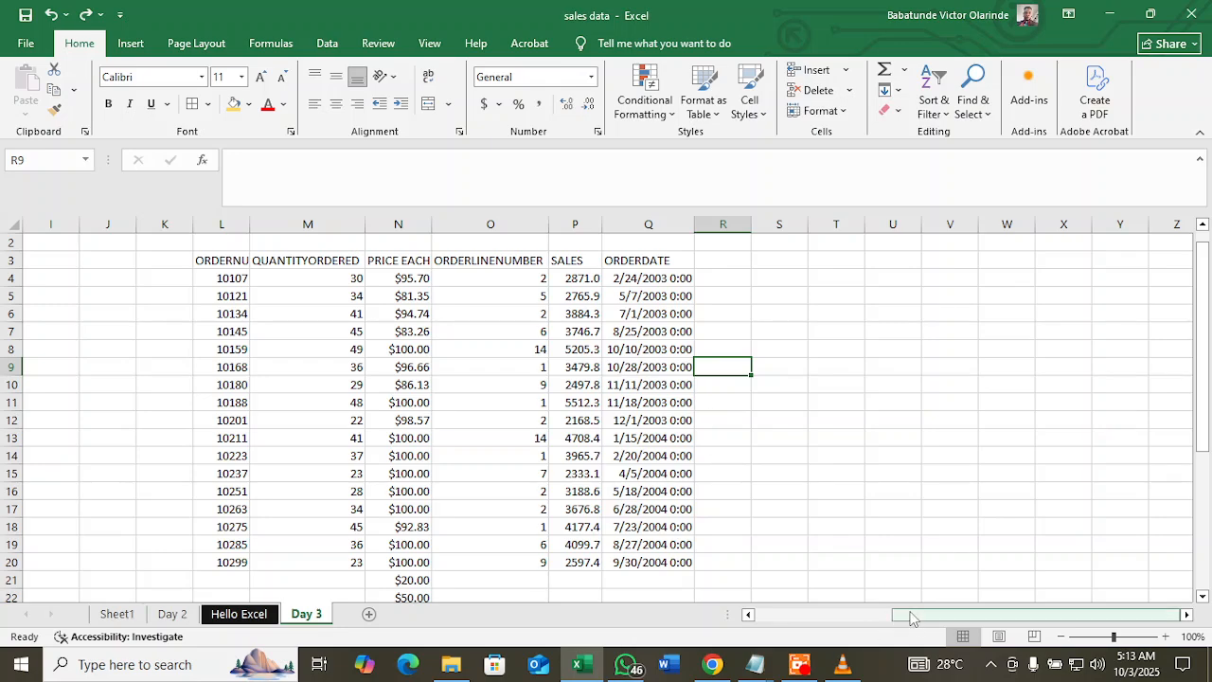
drag(914, 618, 762, 616)
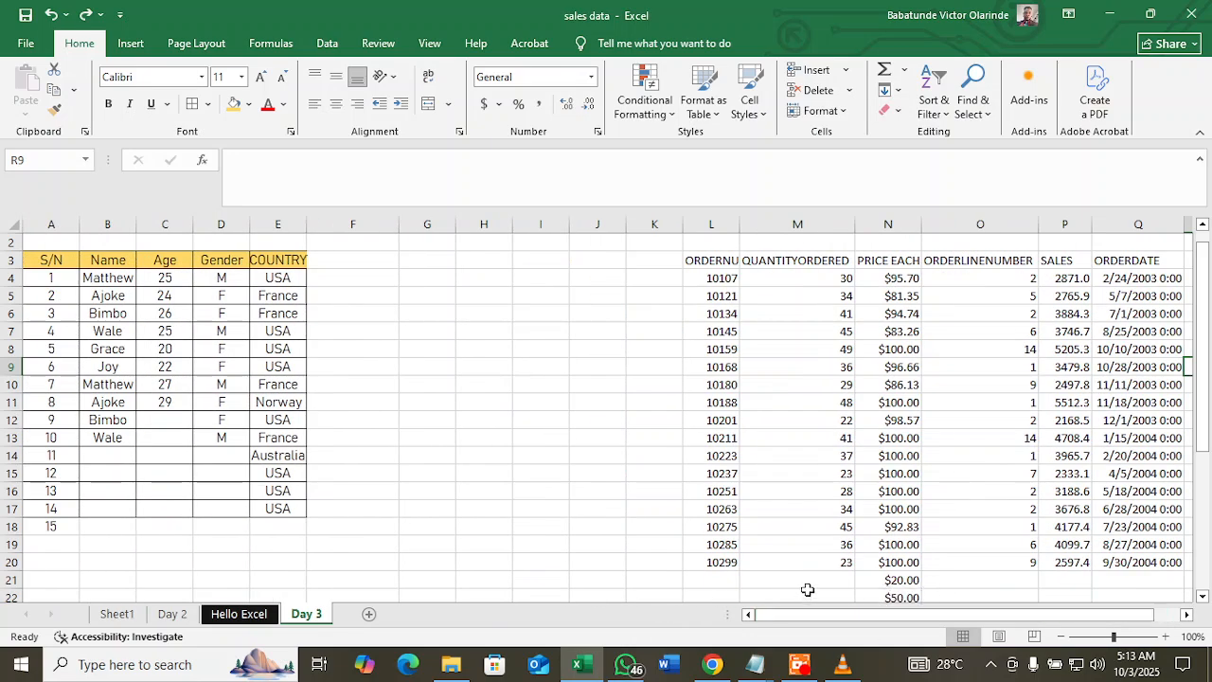
scroll(680, 495, down, 6)
scroll(676, 490, up, 7)
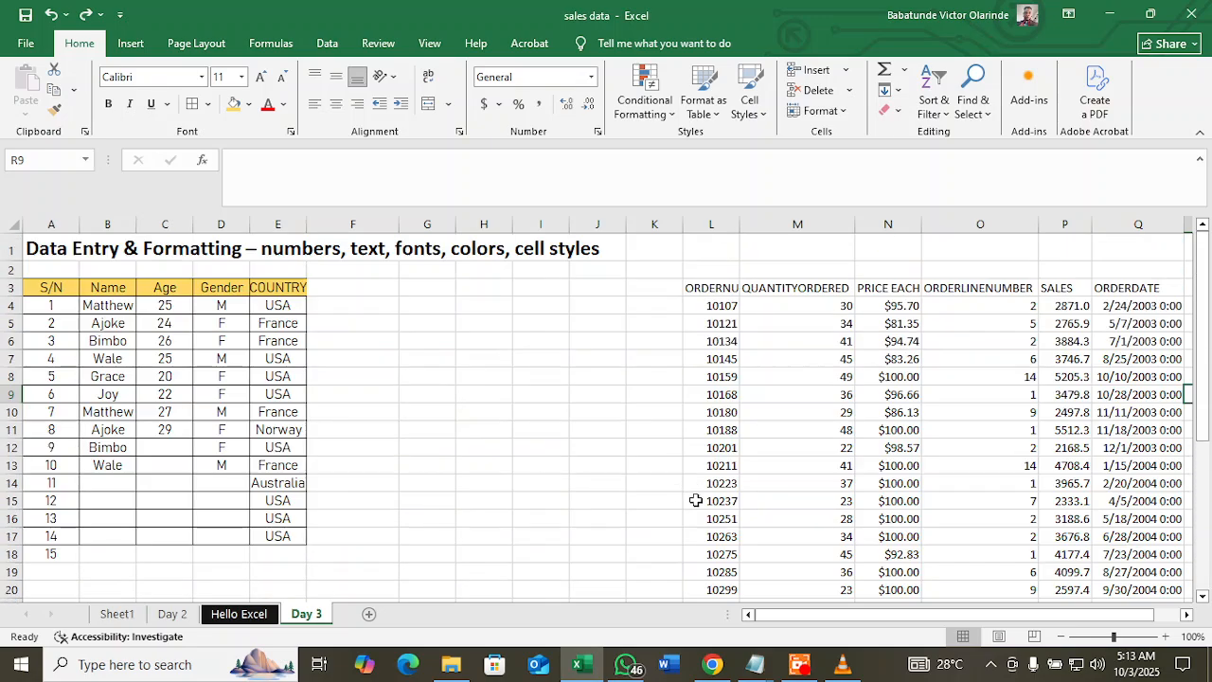
click(801, 664)
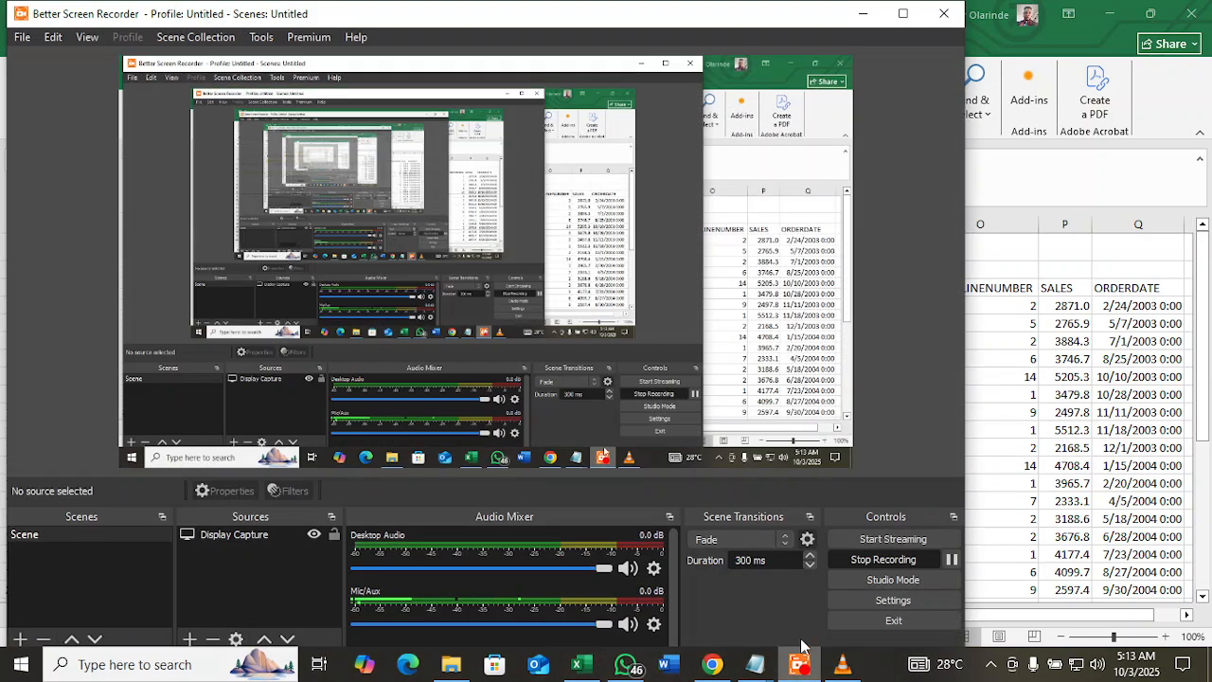